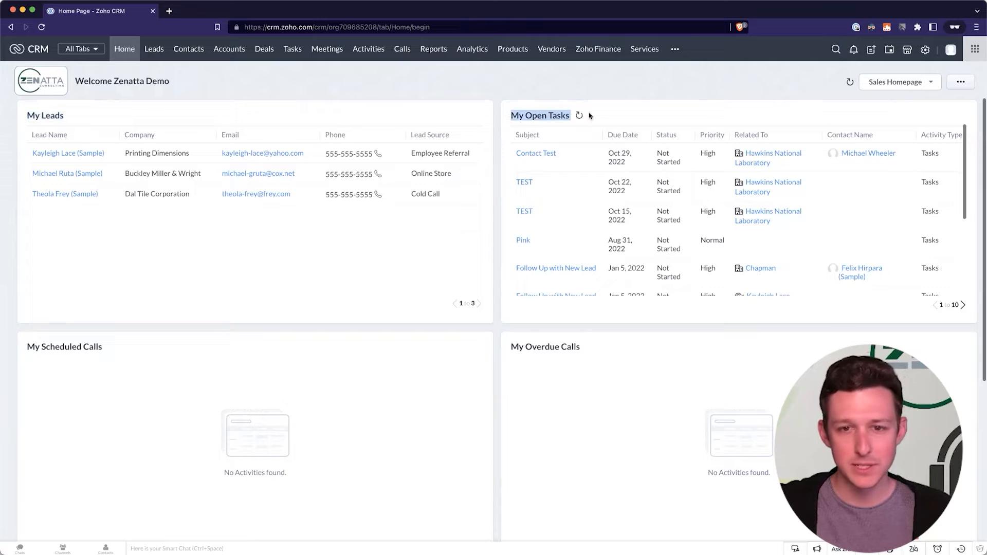
# Look at the analytics dashboards, then return Home and reach the home page customization settings.
pyautogui.click(509, 92)
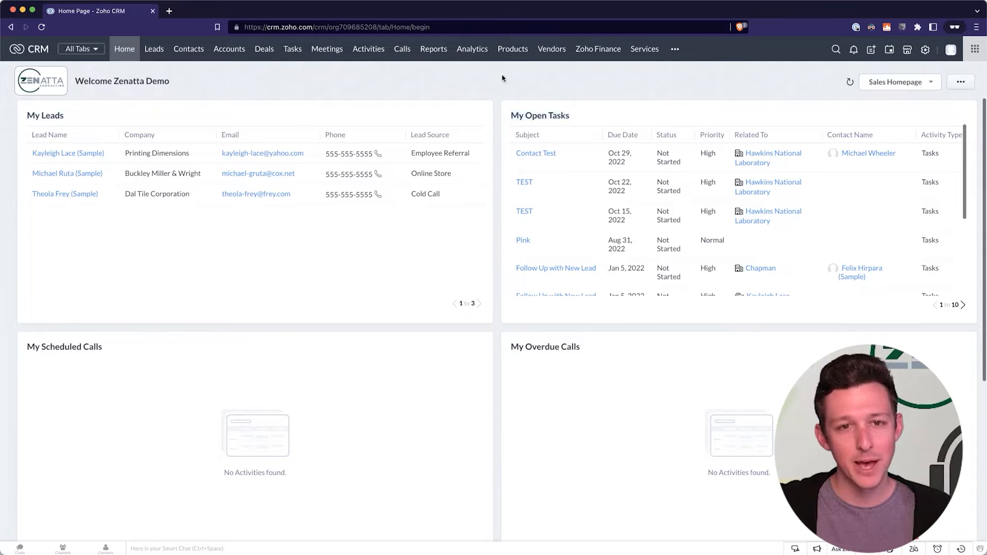
pyautogui.click(473, 50)
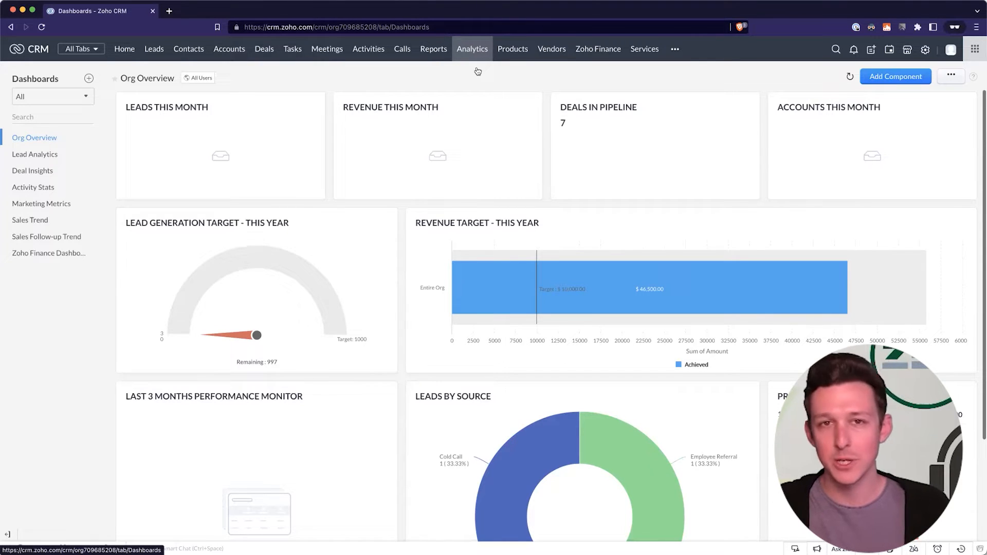
pyautogui.click(125, 49)
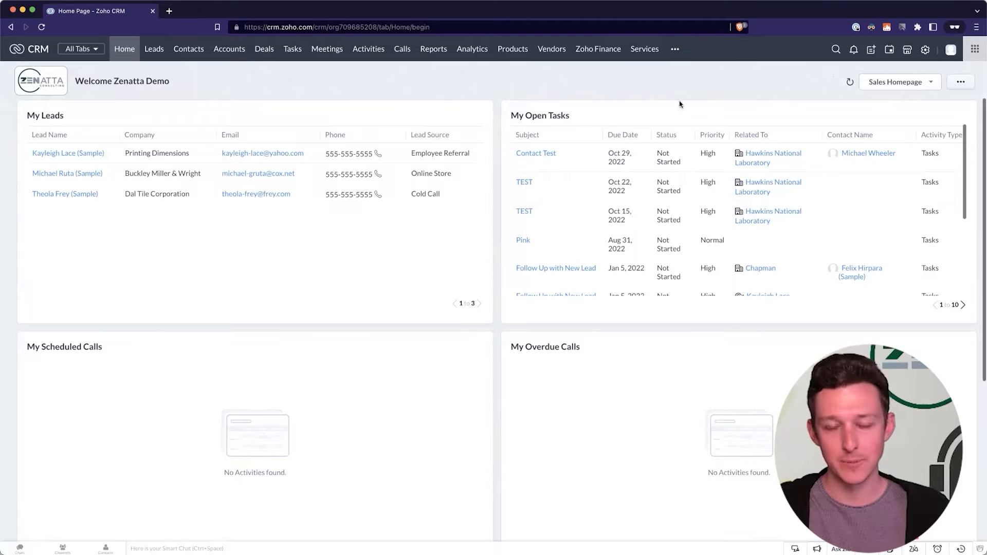
pyautogui.click(894, 86)
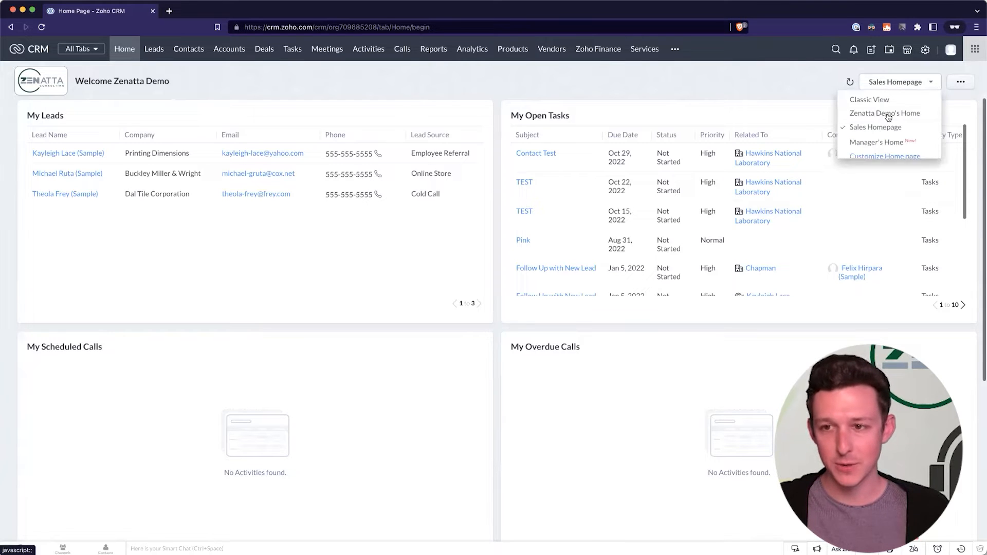
pyautogui.click(878, 158)
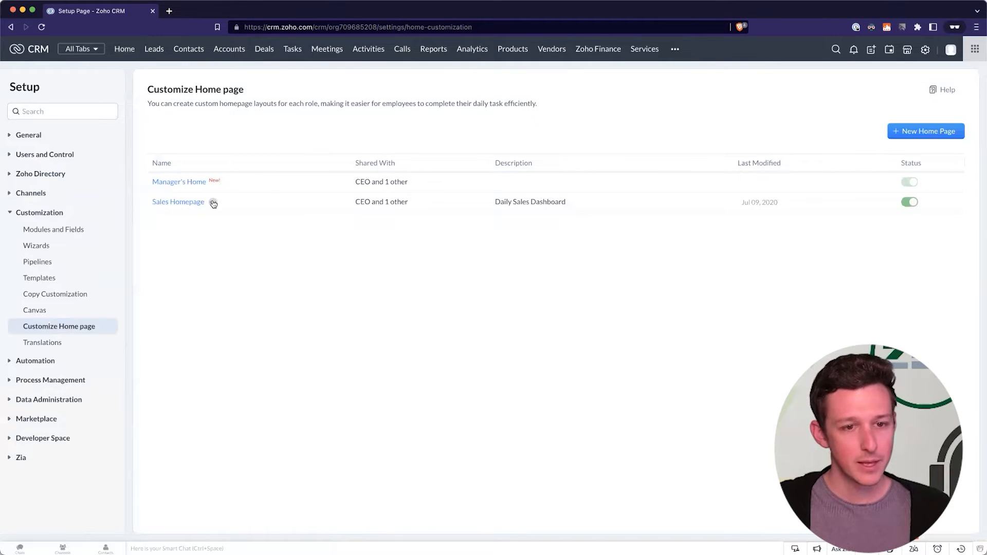
# Review the Sales Homepage properties and sharing roles without saving, then customize the Sales Homepage layout.
pyautogui.click(213, 203)
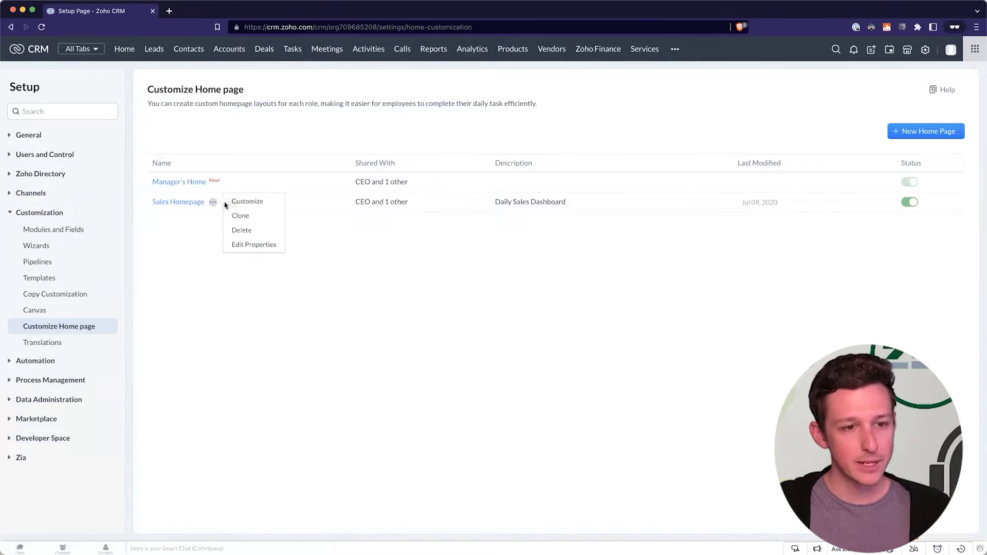
pyautogui.click(242, 245)
pyautogui.moveTo(364, 110); pyautogui.dragTo(417, 112)
pyautogui.click(410, 113)
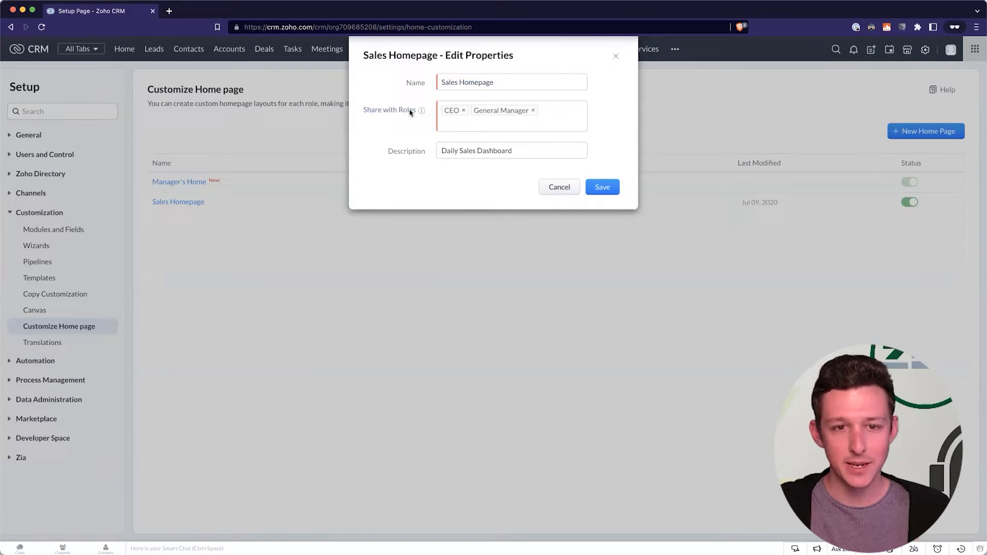
pyautogui.click(553, 115)
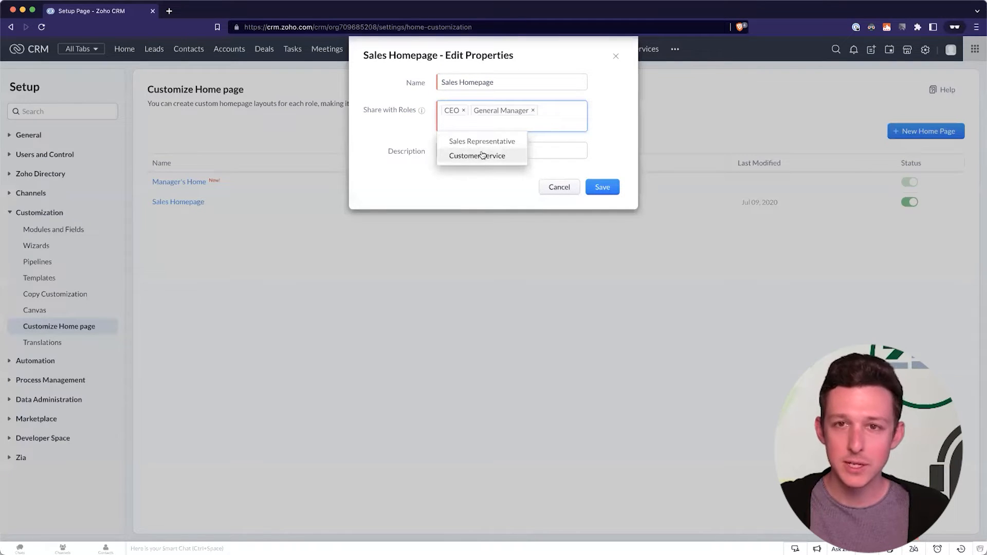
pyautogui.click(405, 119)
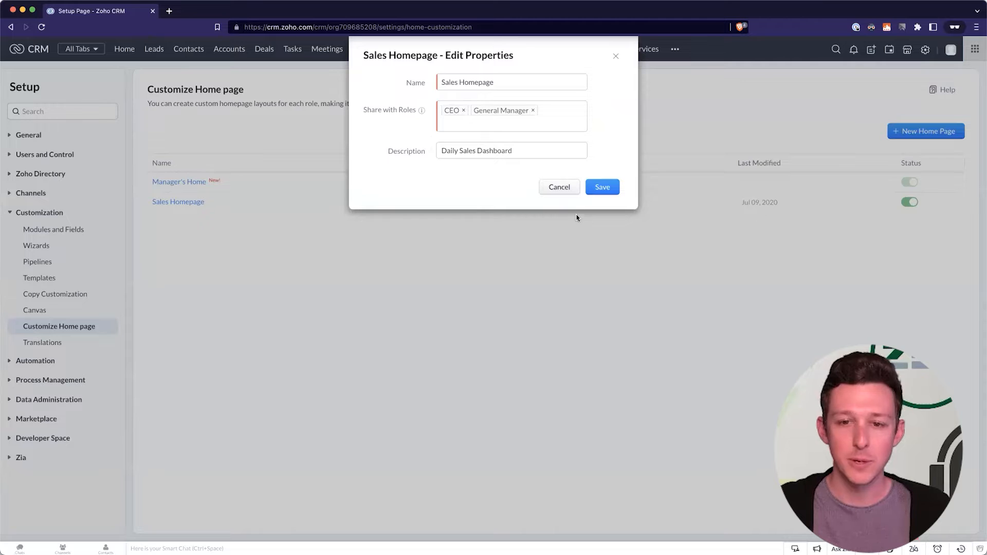
pyautogui.click(566, 186)
pyautogui.click(213, 202)
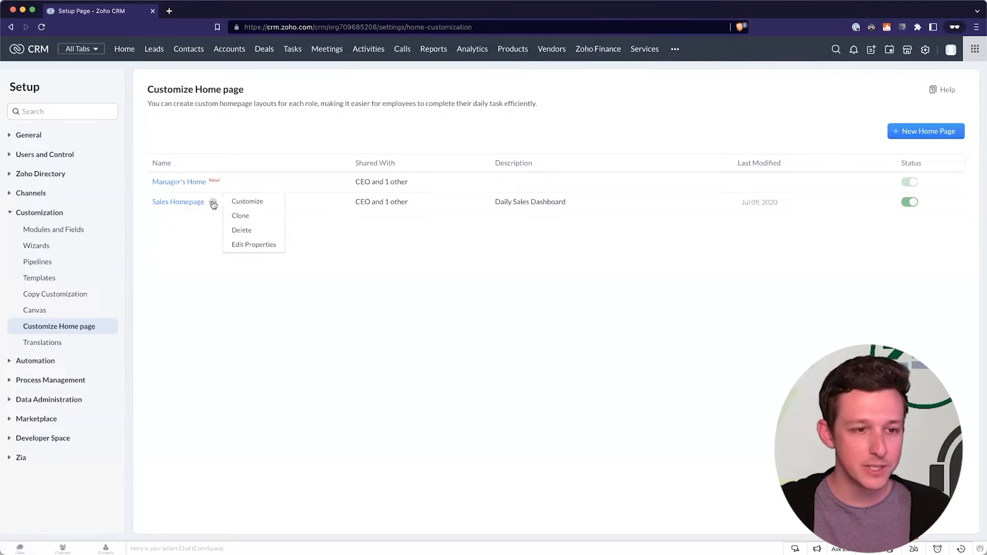
pyautogui.click(238, 206)
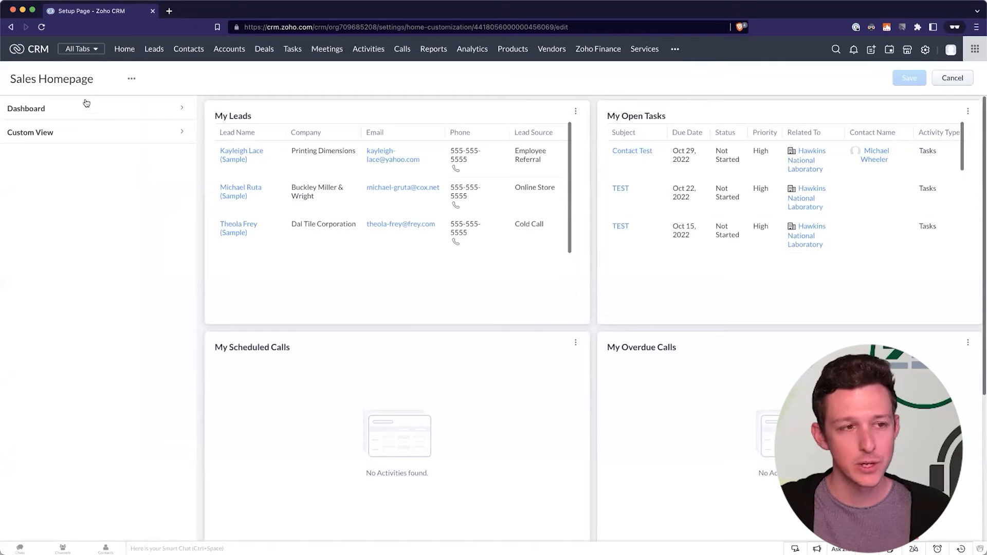
# Expand the Dashboard and Custom View widget option panels in the layout editor.
pyautogui.scroll(-1, 474, 204)
pyautogui.scroll(-2, 474, 203)
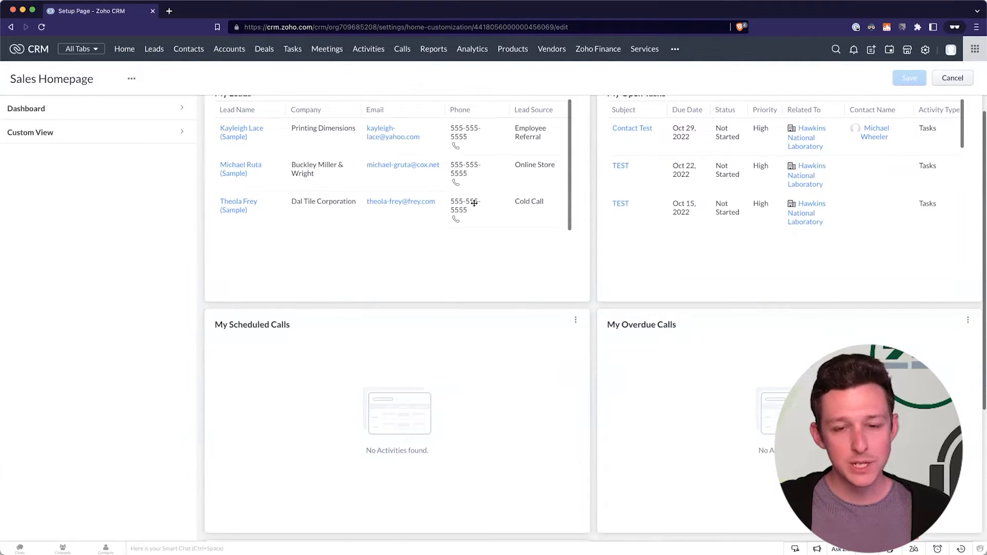
pyautogui.scroll(2, 463, 201)
pyautogui.click(181, 109)
pyautogui.click(170, 164)
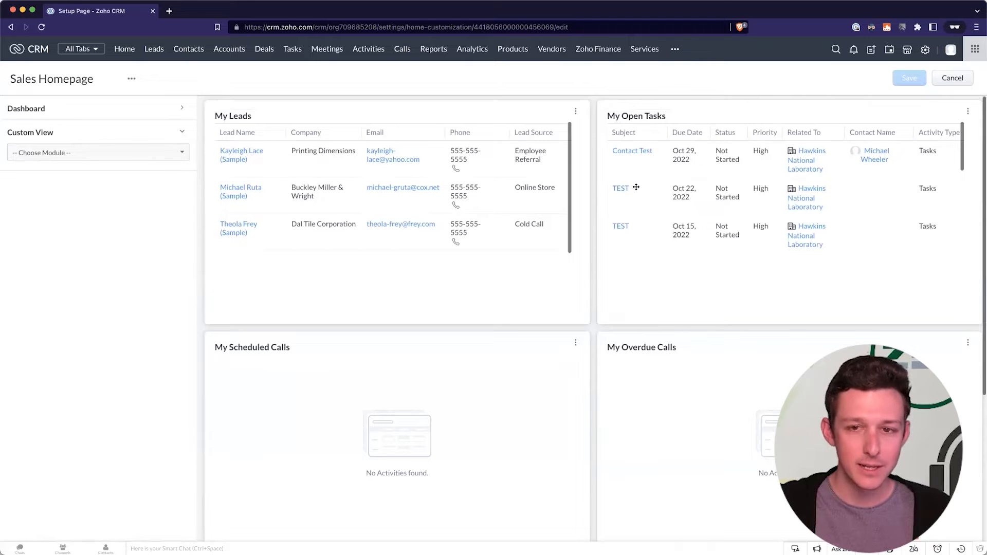
pyautogui.scroll(-2, 648, 269)
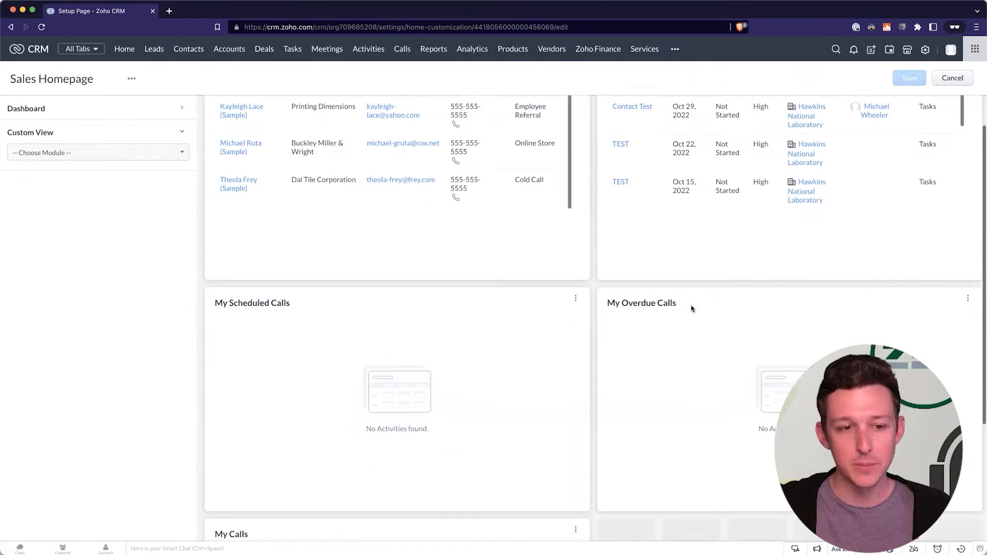
pyautogui.scroll(3, 691, 309)
# Delete the My Scheduled Calls, My Calls and My Overdue Calls widgets.
pyautogui.click(576, 343)
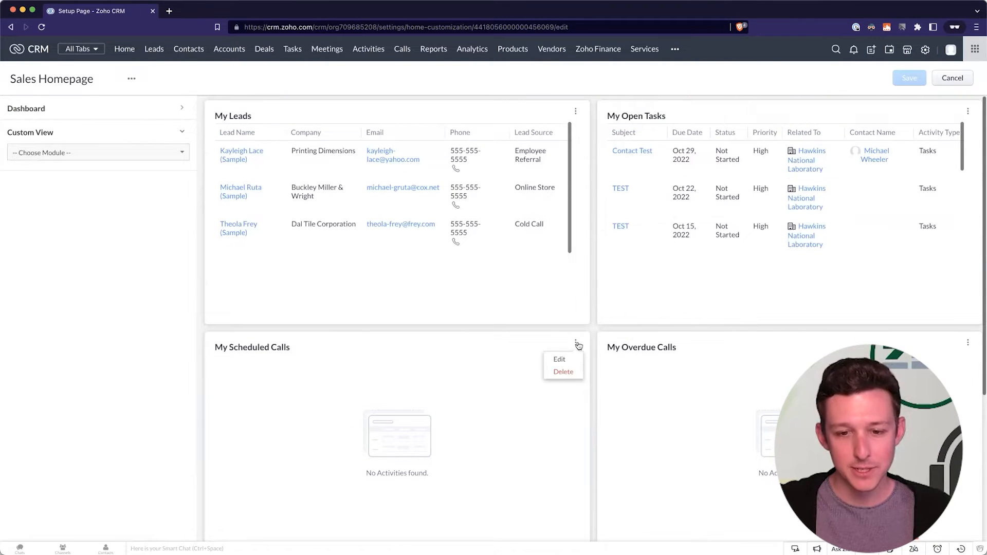
pyautogui.scroll(-1, 589, 325)
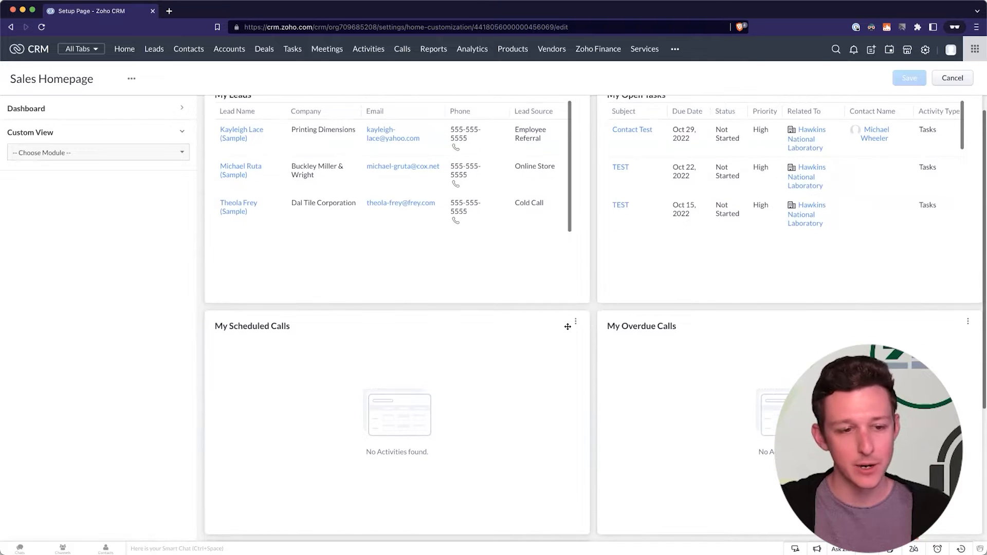
pyautogui.click(576, 322)
pyautogui.click(571, 349)
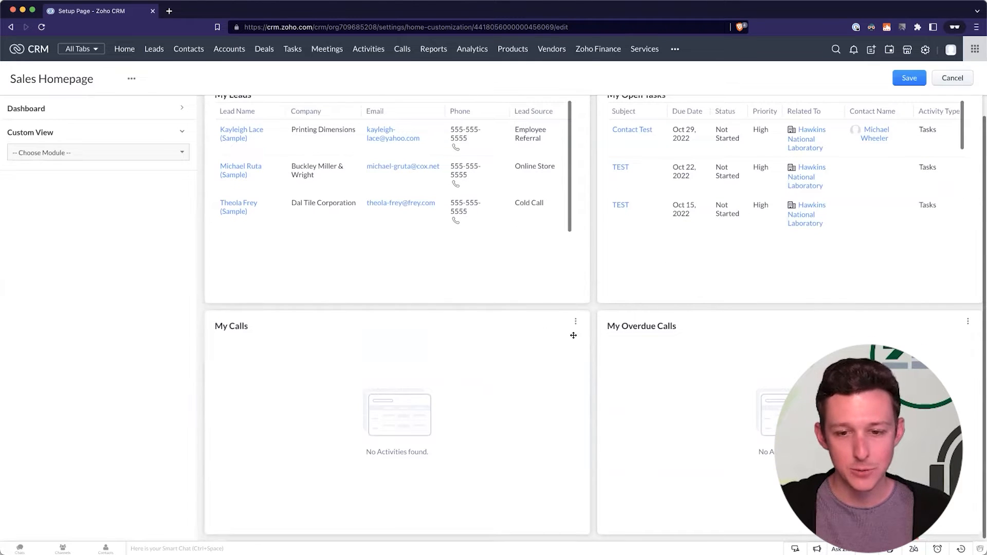
pyautogui.click(575, 323)
pyautogui.click(565, 351)
pyautogui.click(968, 322)
pyautogui.click(961, 350)
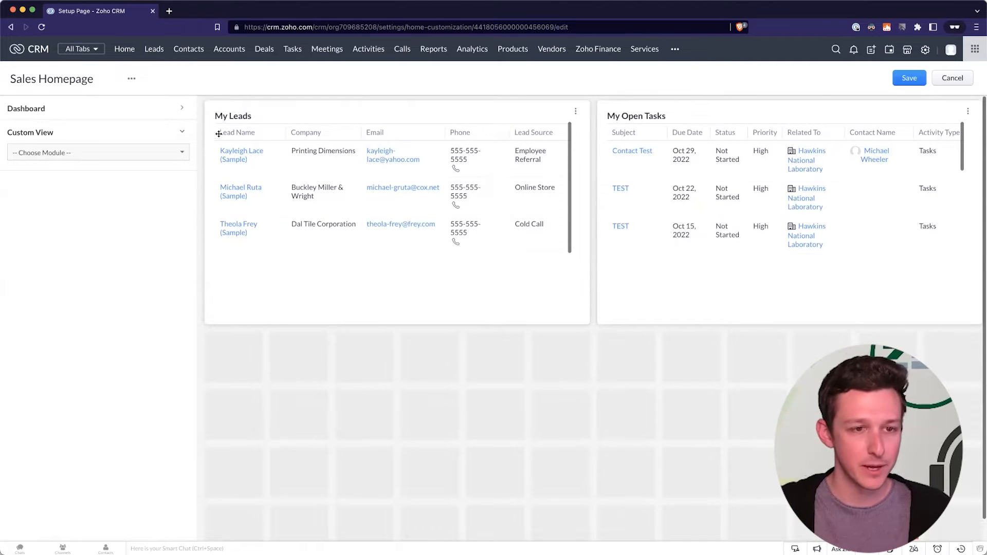
# Choose Deals as the custom view module.
pyautogui.click(180, 151)
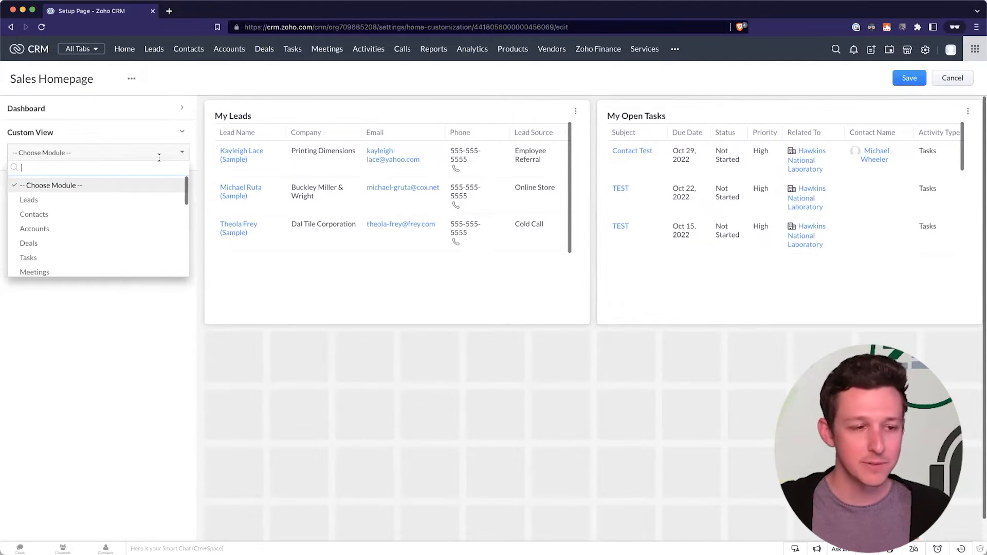
pyautogui.scroll(-1, 118, 193)
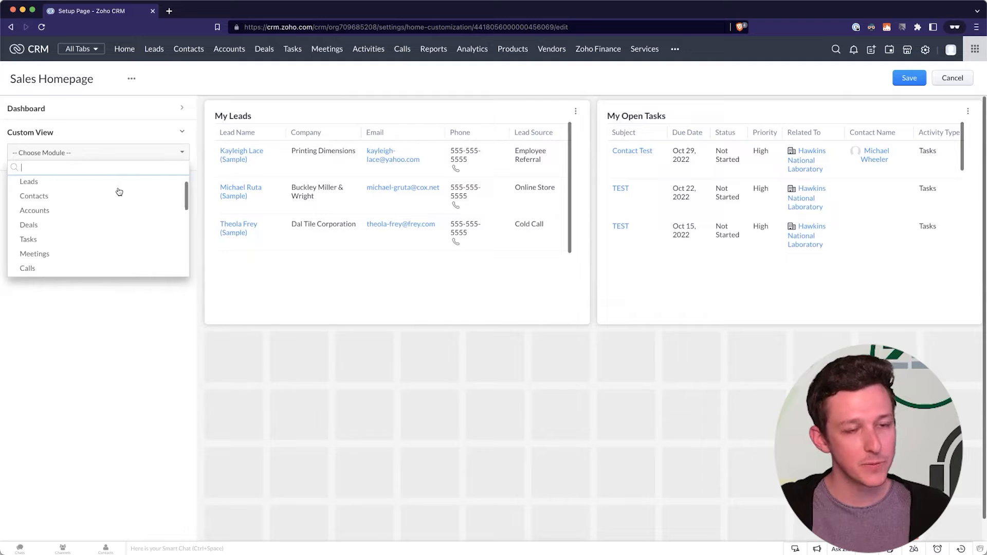
pyautogui.click(47, 228)
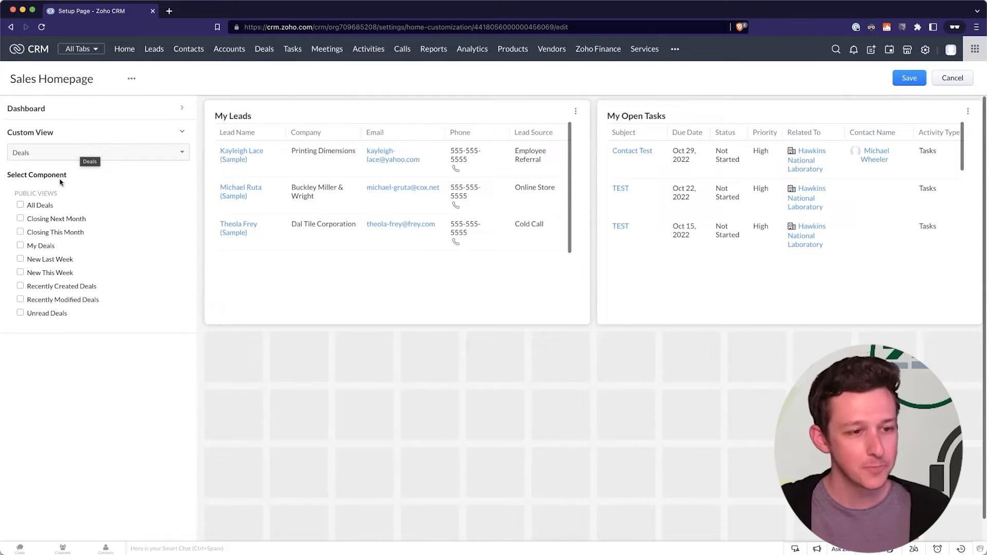
# Add the All Deals view as a widget, then browse the Accounts and Contacts views.
pyautogui.click(20, 206)
pyautogui.moveTo(601, 516); pyautogui.dragTo(851, 521)
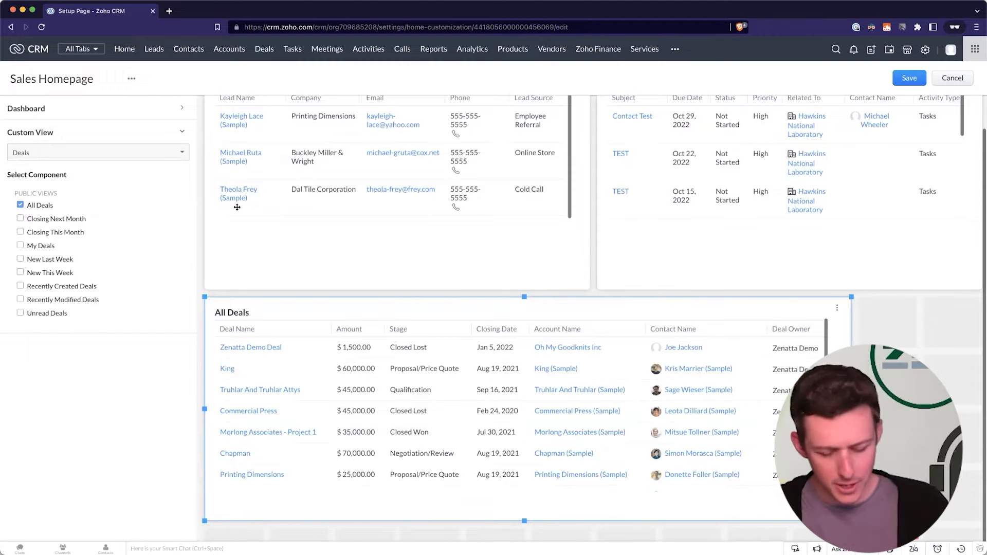
pyautogui.click(76, 158)
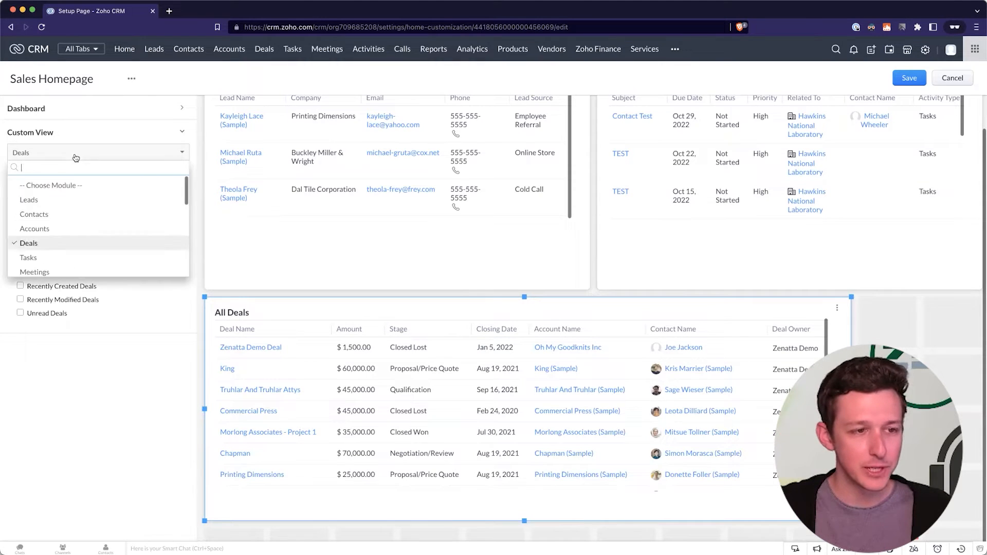
pyautogui.click(71, 218)
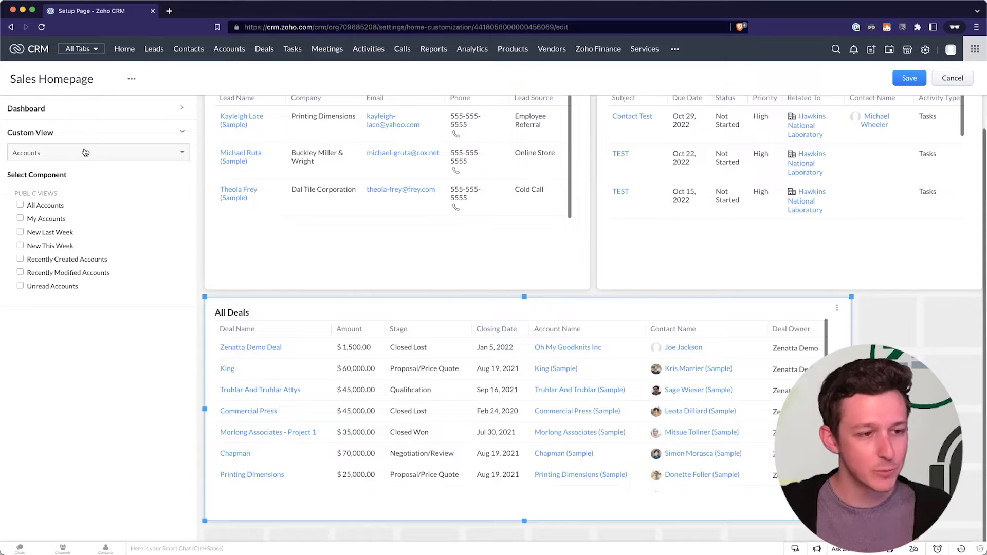
pyautogui.click(86, 152)
pyautogui.click(79, 215)
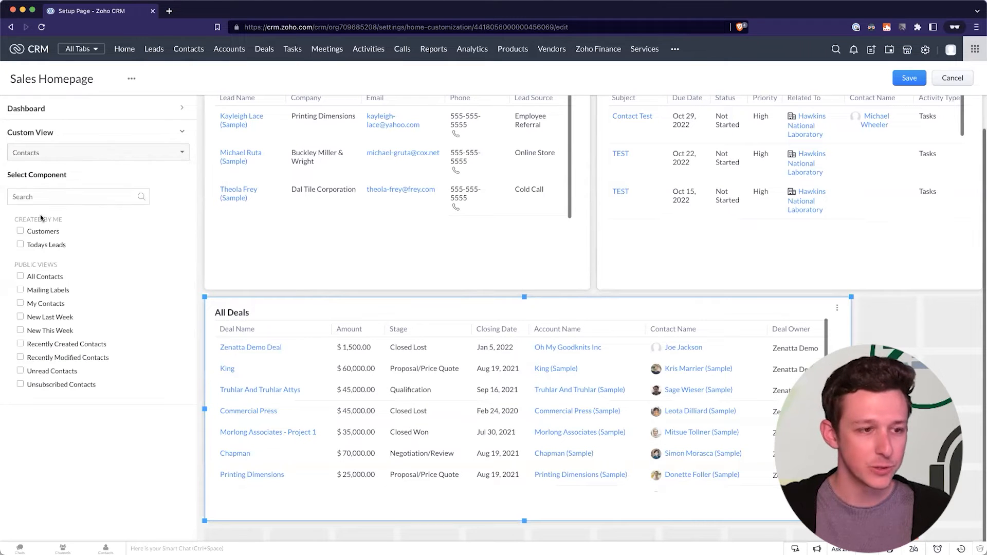
# Switch the custom view module to Leads and open the Deals list in a new tab.
pyautogui.click(72, 154)
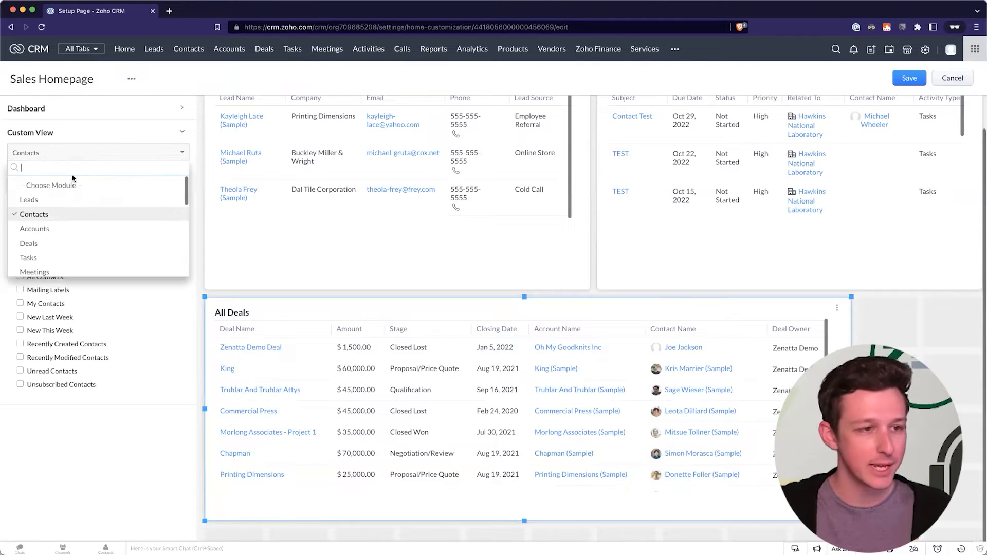
pyautogui.click(66, 200)
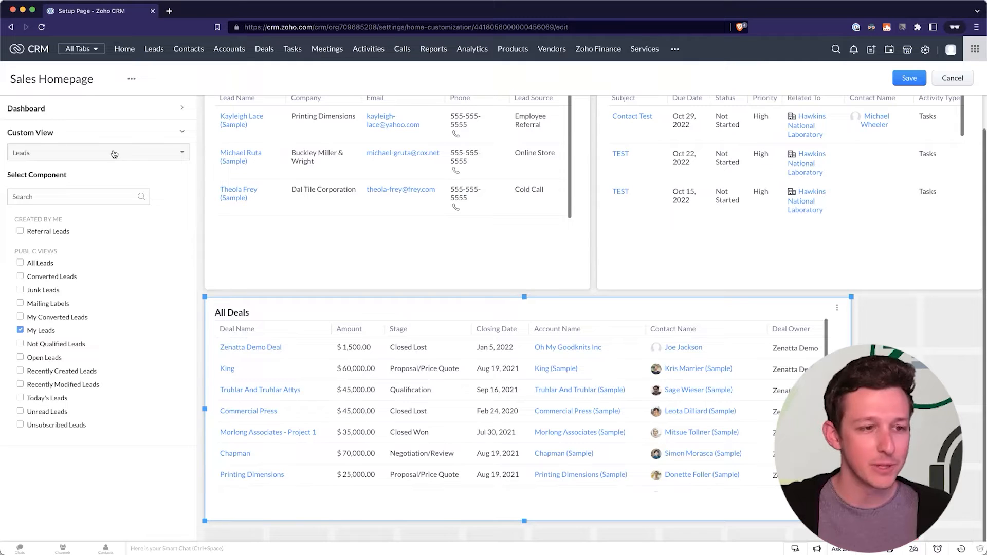
pyautogui.click(114, 153)
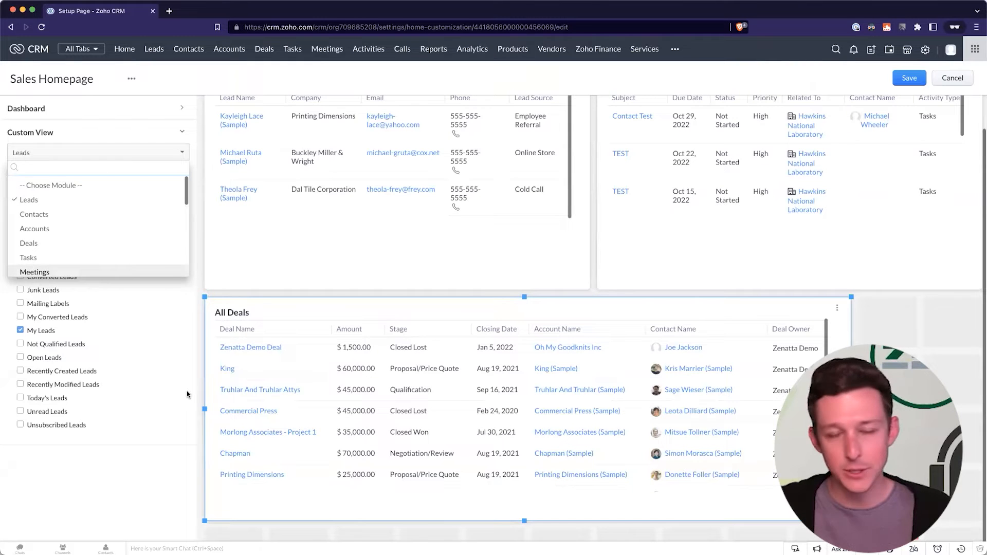
pyautogui.click(327, 74)
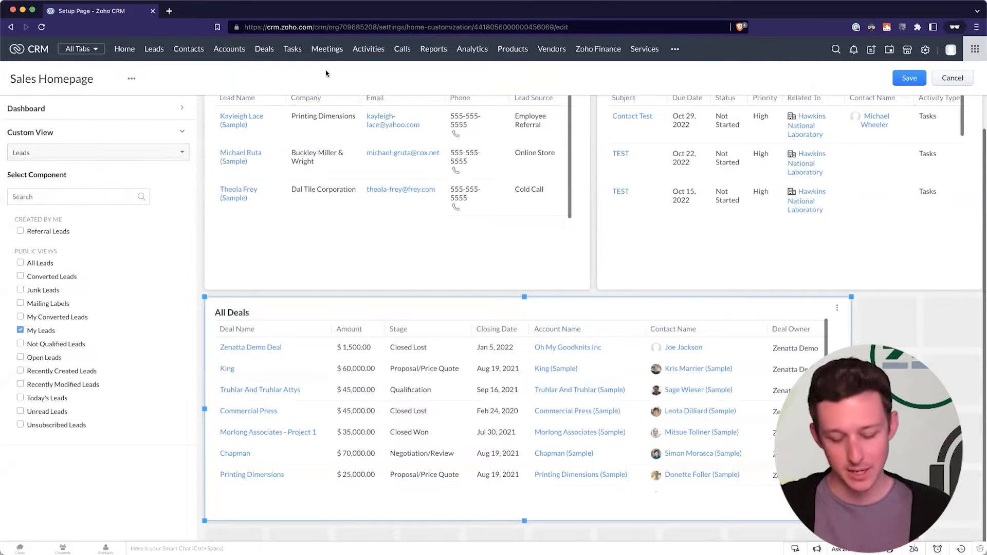
pyautogui.keyDown('super'); pyautogui.click(265, 52); pyautogui.keyUp('super')
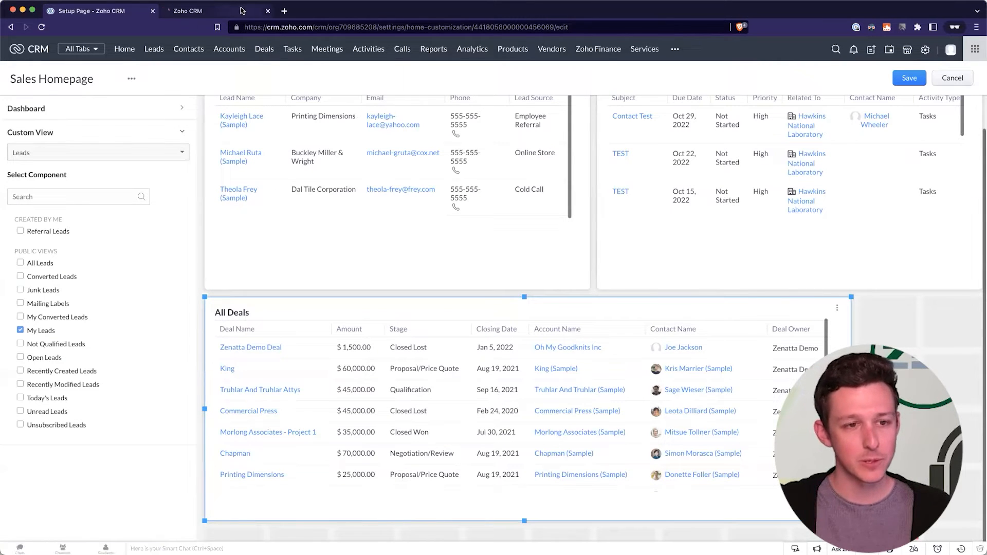
# On the Deals tab, choose New Custom View from the All Deals view dropdown.
pyautogui.click(241, 11)
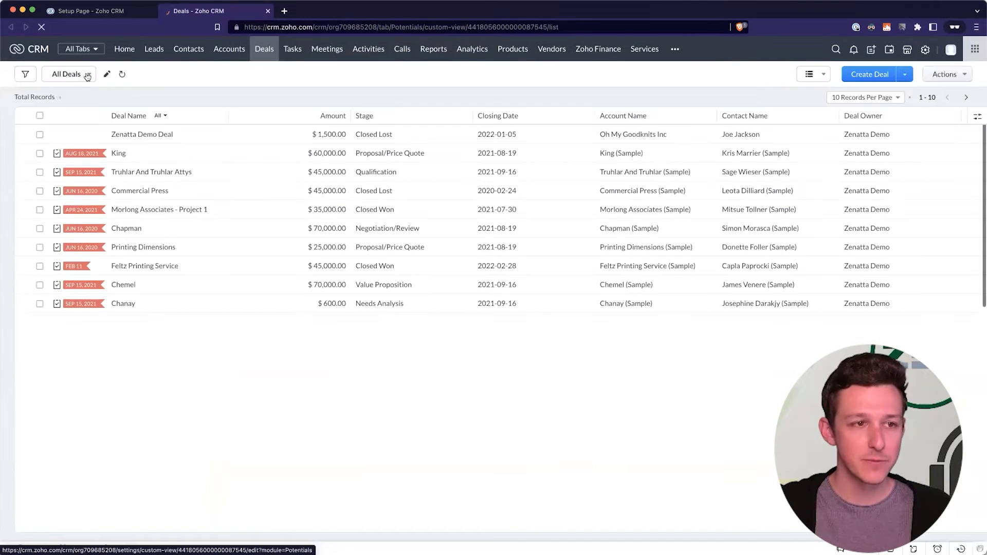
pyautogui.click(88, 75)
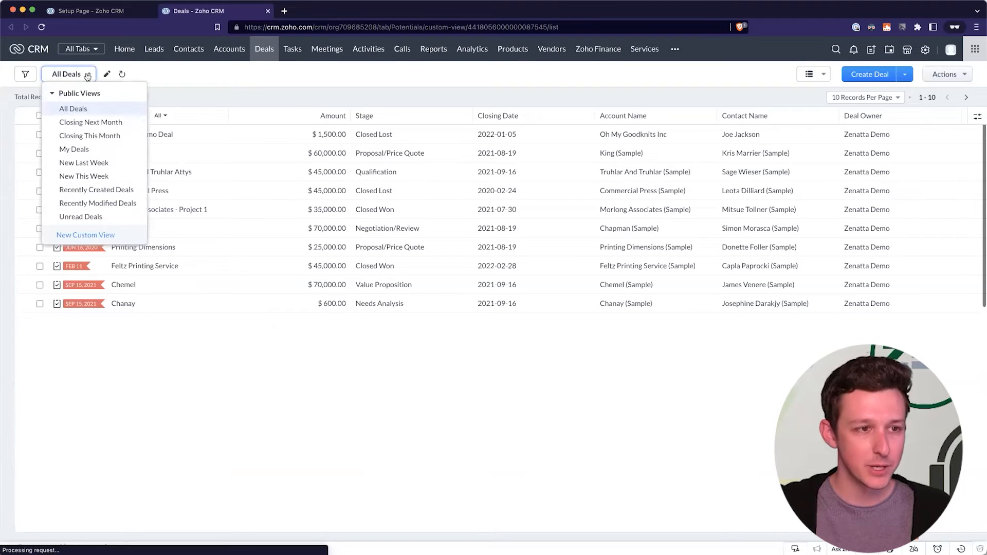
pyautogui.click(114, 109)
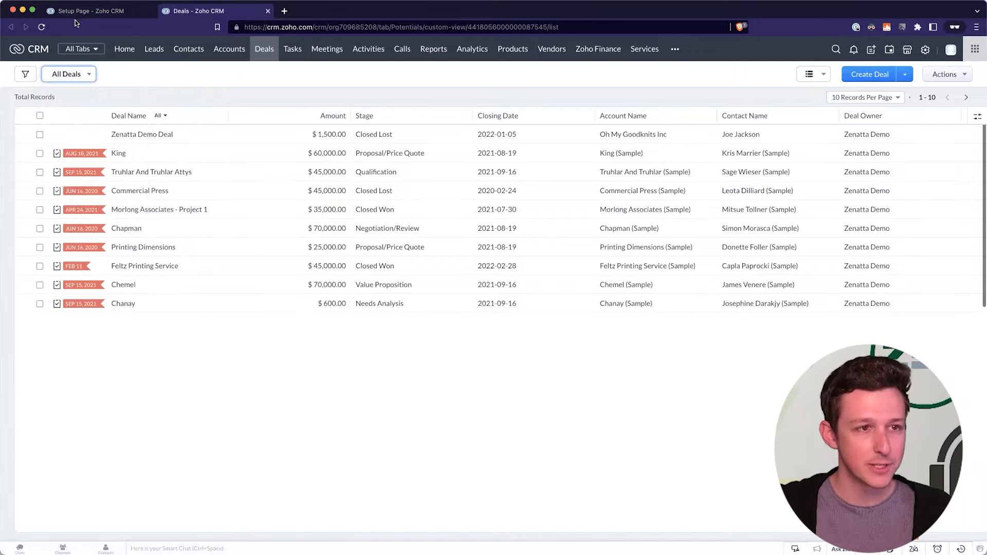
pyautogui.click(85, 13)
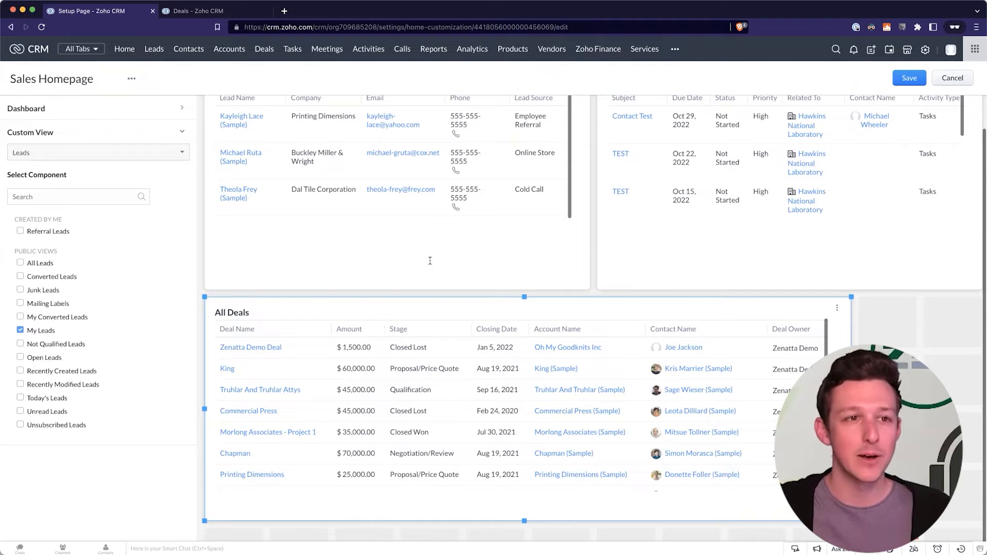
pyautogui.click(249, 11)
pyautogui.click(88, 76)
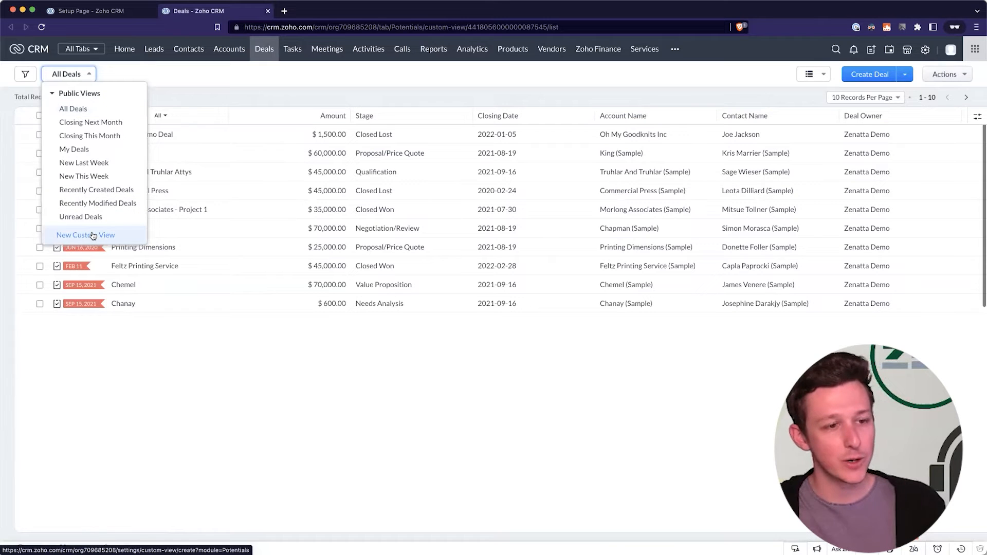
pyautogui.click(93, 235)
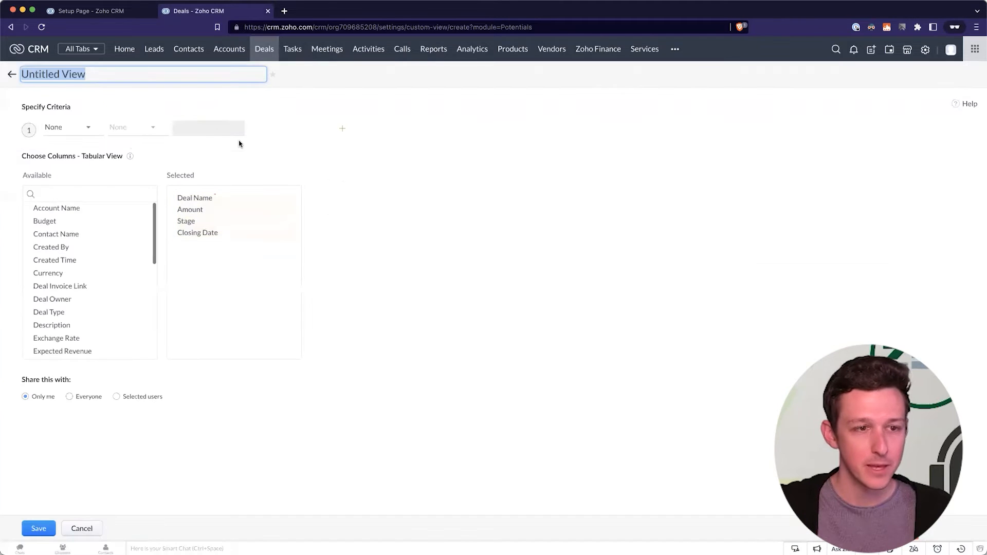
# Name the new view 'Open Deals'.
pyautogui.click(75, 128)
pyautogui.click(76, 119)
pyautogui.write('OPen')
pyautogui.press('BackSpace')
pyautogui.press('BackSpace')
pyautogui.press('BackSpace')
pyautogui.write('pen Deals')
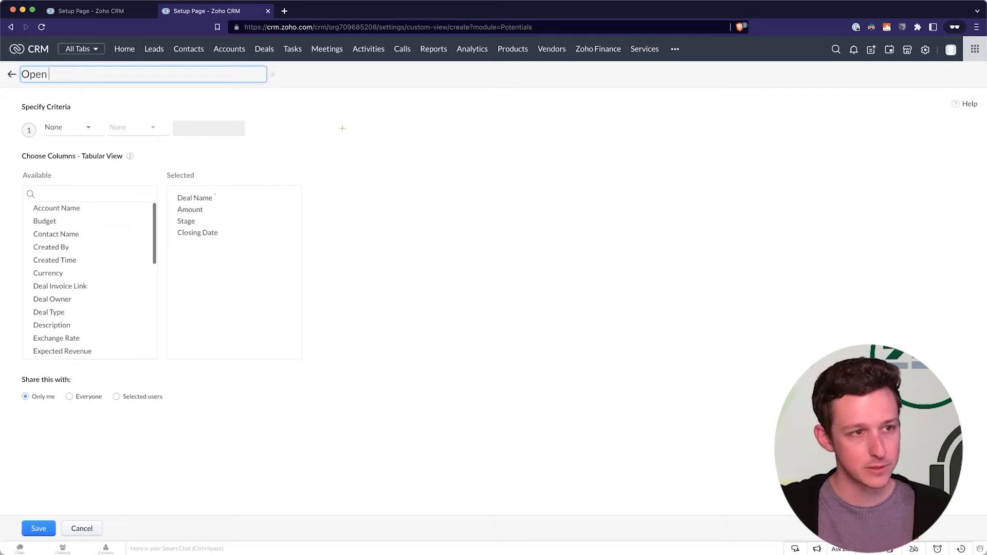
# Set the view criteria to Stage is OPEN.
pyautogui.click(72, 132)
pyautogui.write('fta')
pyautogui.press('BackSpace')
pyautogui.press('BackSpace')
pyautogui.press('BackSpace')
pyautogui.write('st')
pyautogui.click(68, 190)
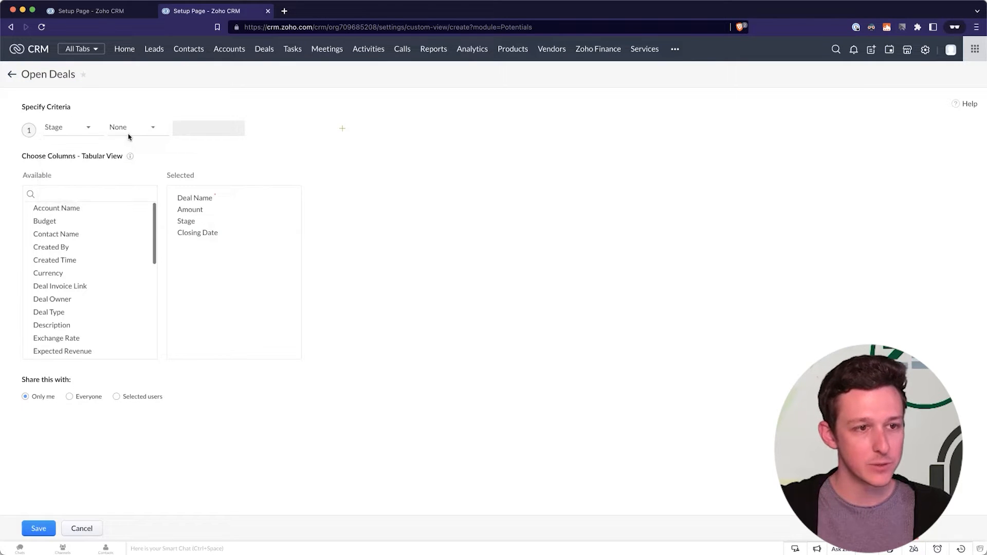
pyautogui.click(131, 127)
pyautogui.scroll(-1, 133, 191)
pyautogui.click(133, 191)
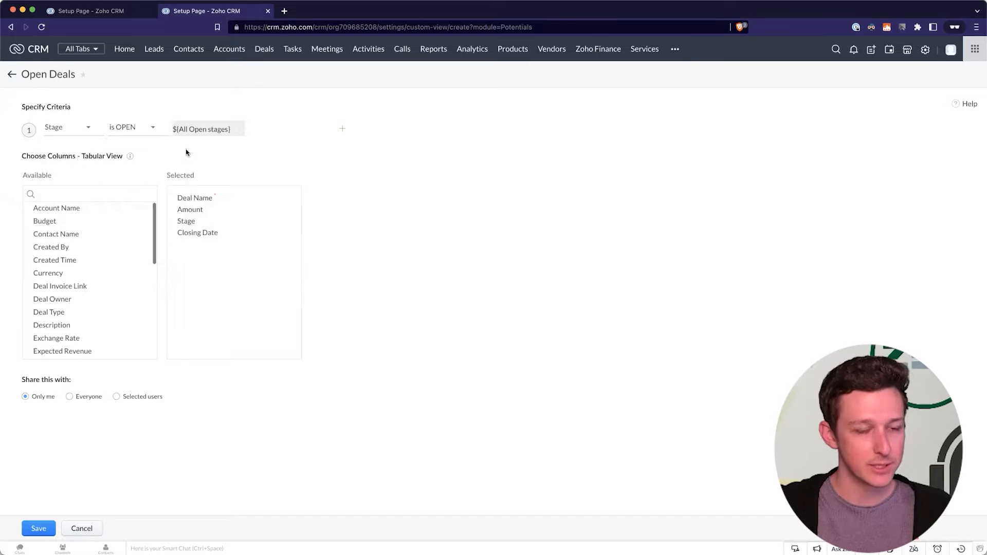
pyautogui.click(162, 130)
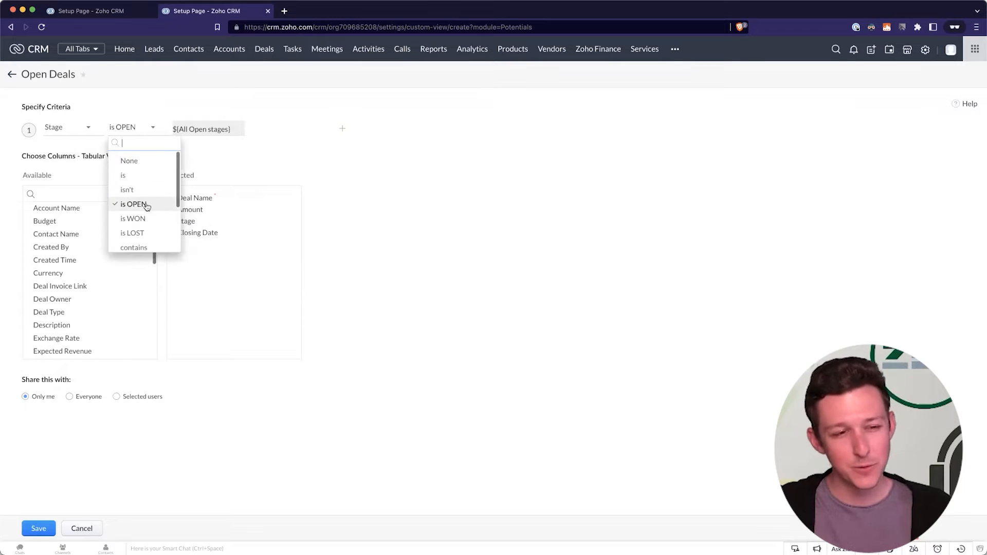
pyautogui.click(446, 242)
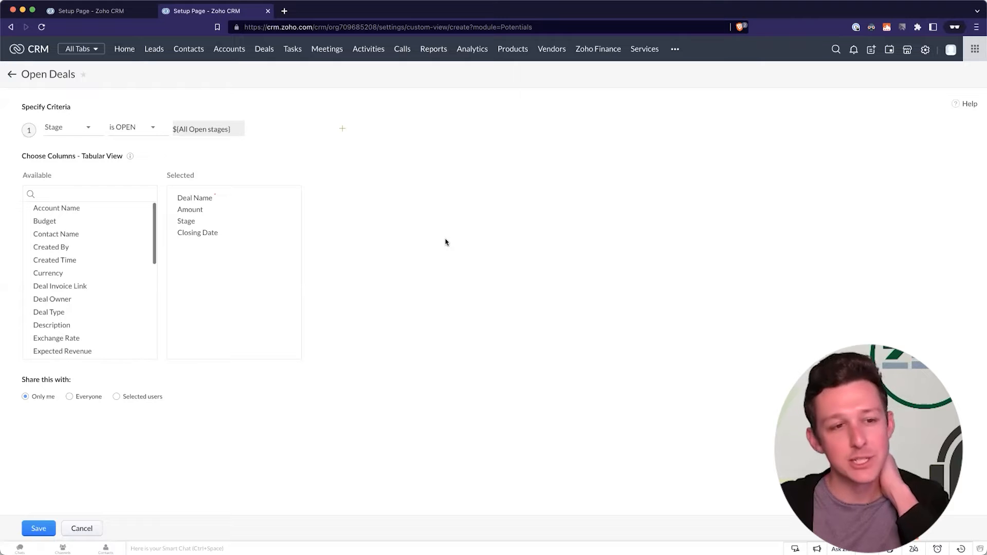
# Add Contact Name and Account Name columns, share with Everyone, and save.
pyautogui.click(147, 234)
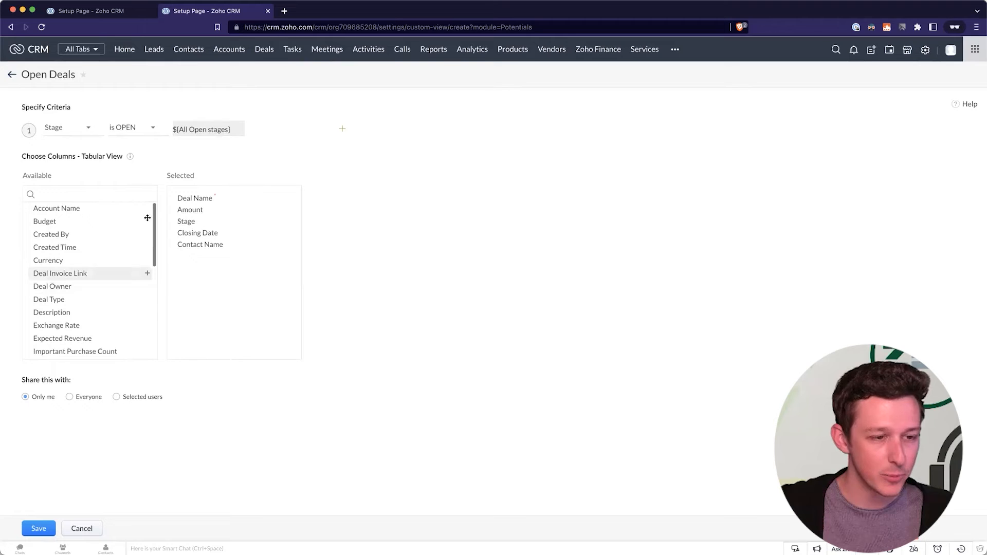
pyautogui.click(147, 208)
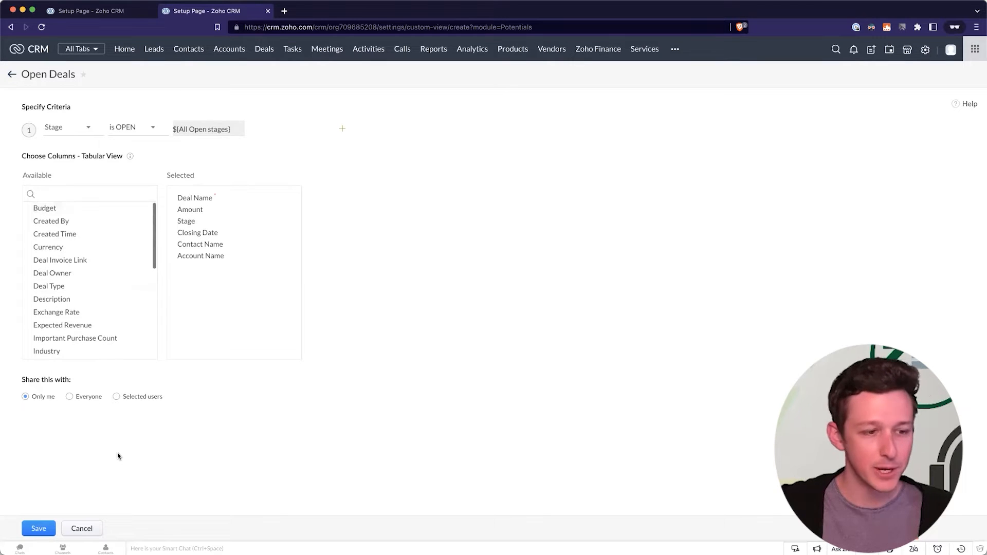
pyautogui.click(70, 397)
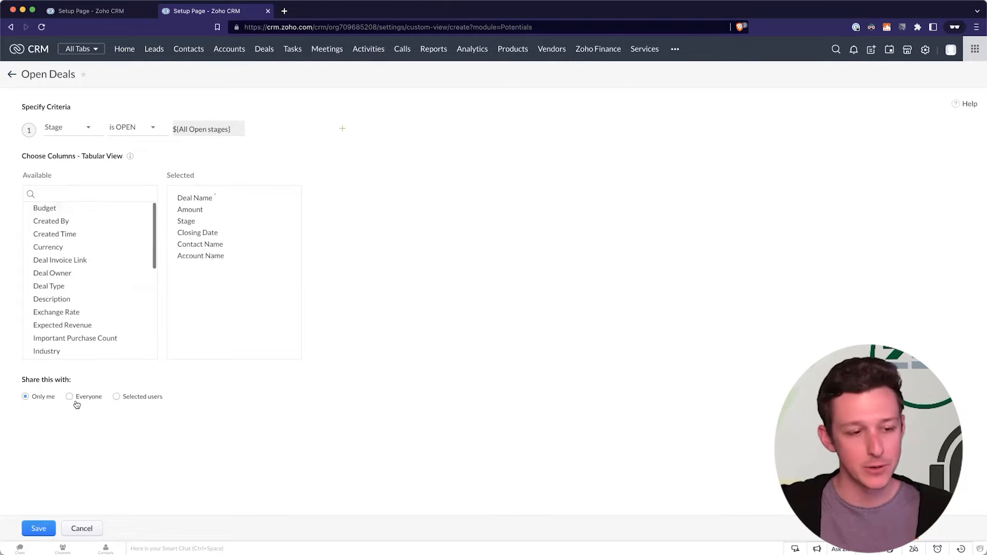
pyautogui.click(40, 528)
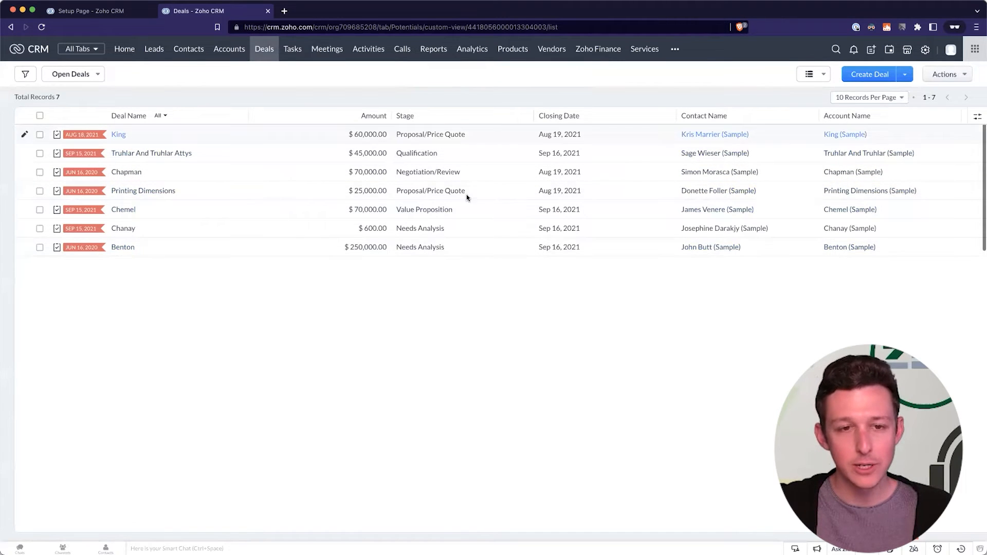
# Remove the All Deals component from the Sales Homepage and save the layout.
pyautogui.click(124, 13)
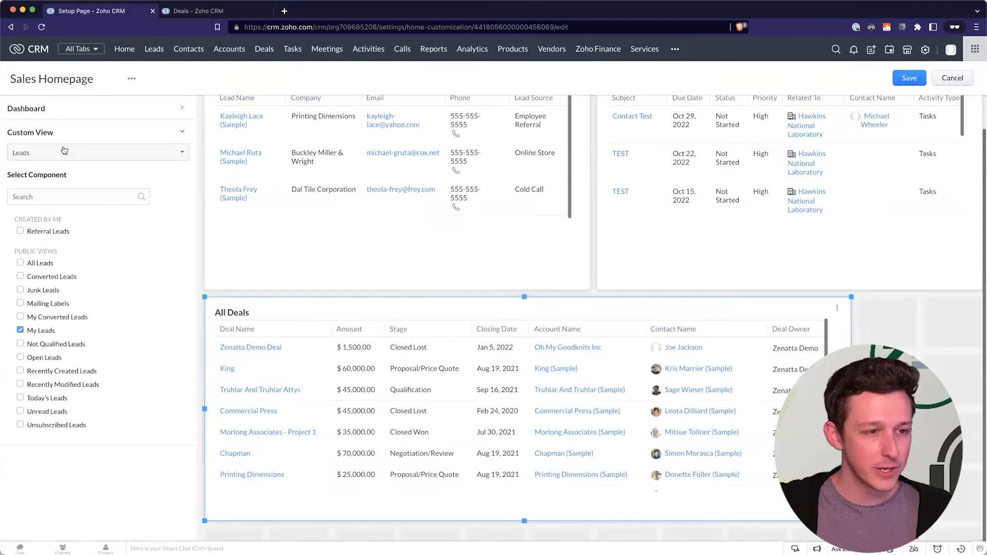
pyautogui.click(64, 150)
pyautogui.click(95, 242)
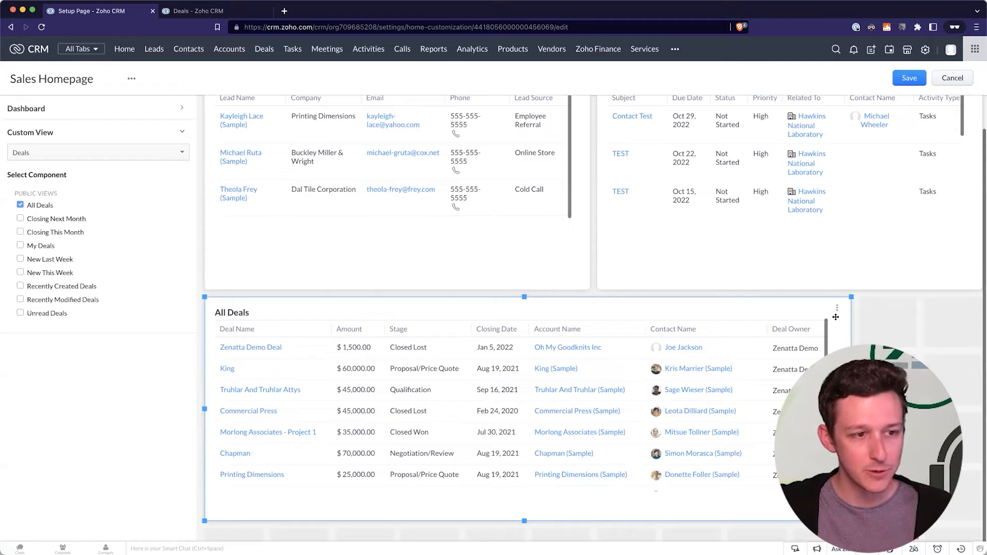
pyautogui.click(825, 338)
pyautogui.click(909, 79)
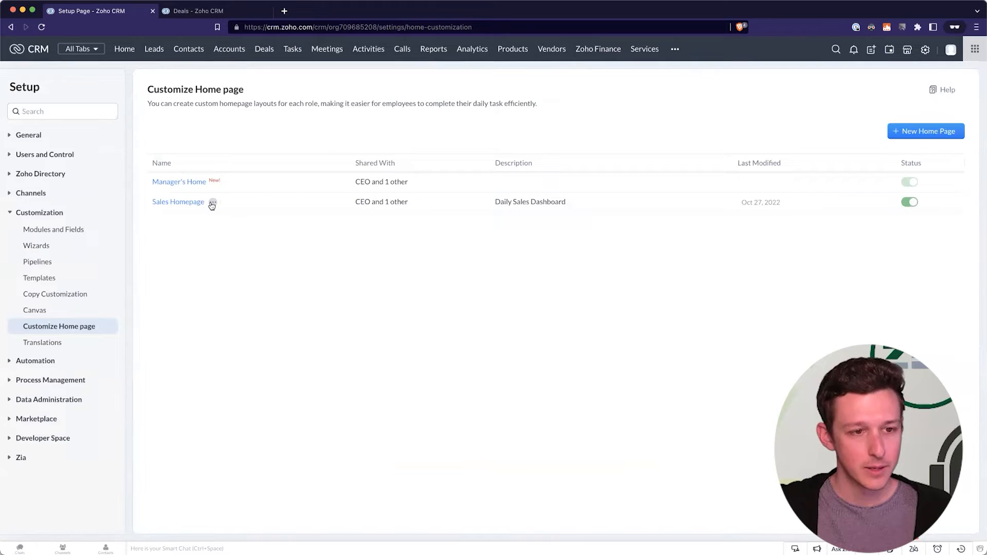
# Add the Open Deals view from Deals and widen it to full page width.
pyautogui.click(212, 204)
pyautogui.click(240, 202)
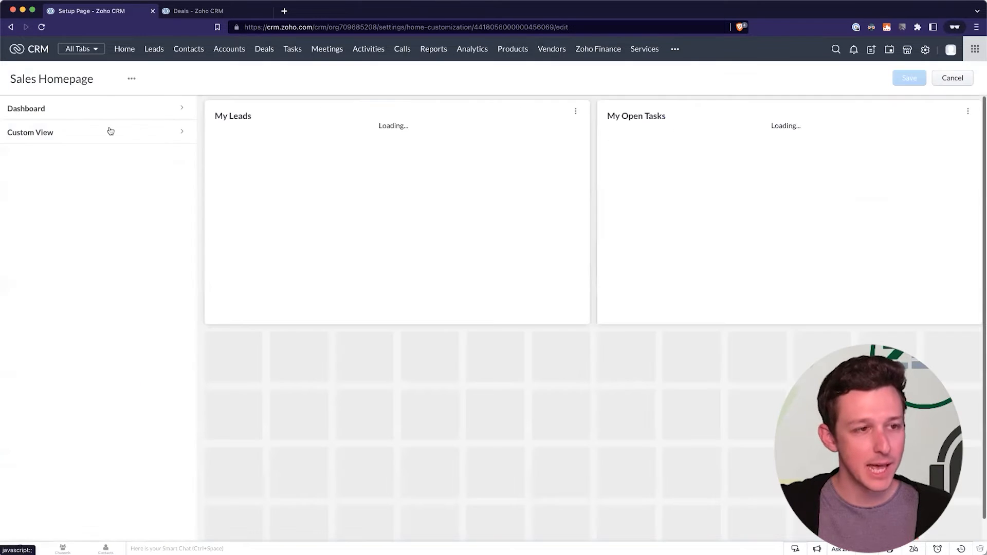
pyautogui.click(111, 132)
pyautogui.click(108, 153)
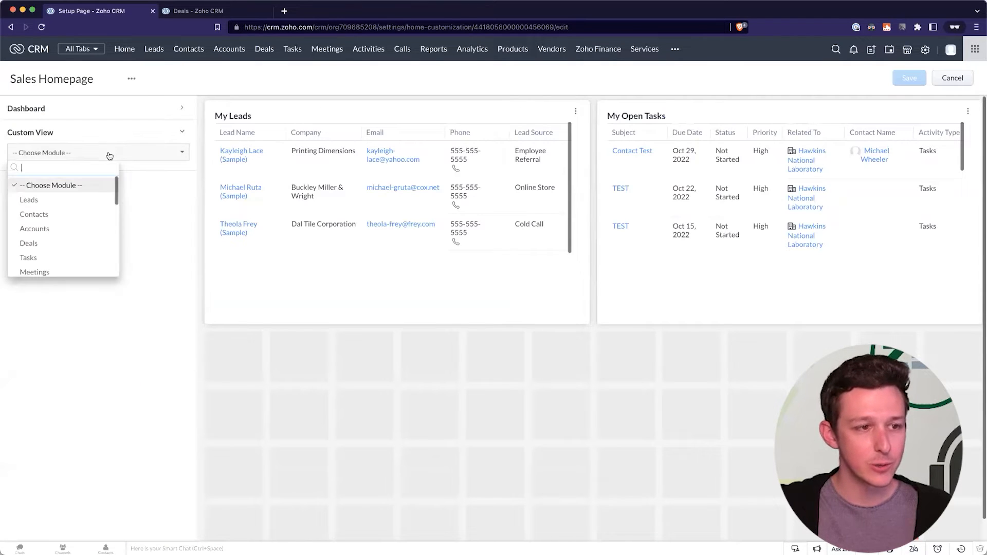
pyautogui.click(69, 243)
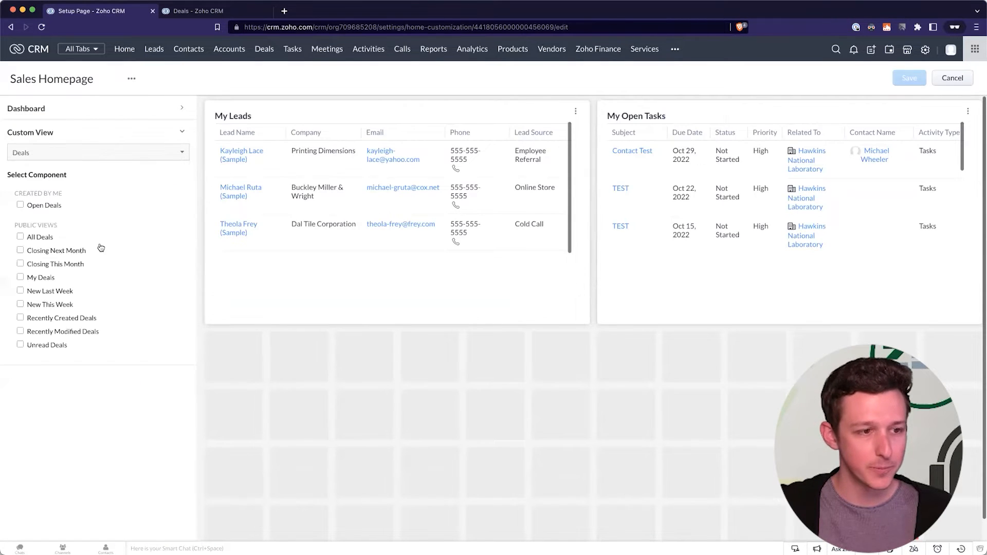
pyautogui.click(19, 206)
pyautogui.moveTo(589, 521); pyautogui.dragTo(979, 521)
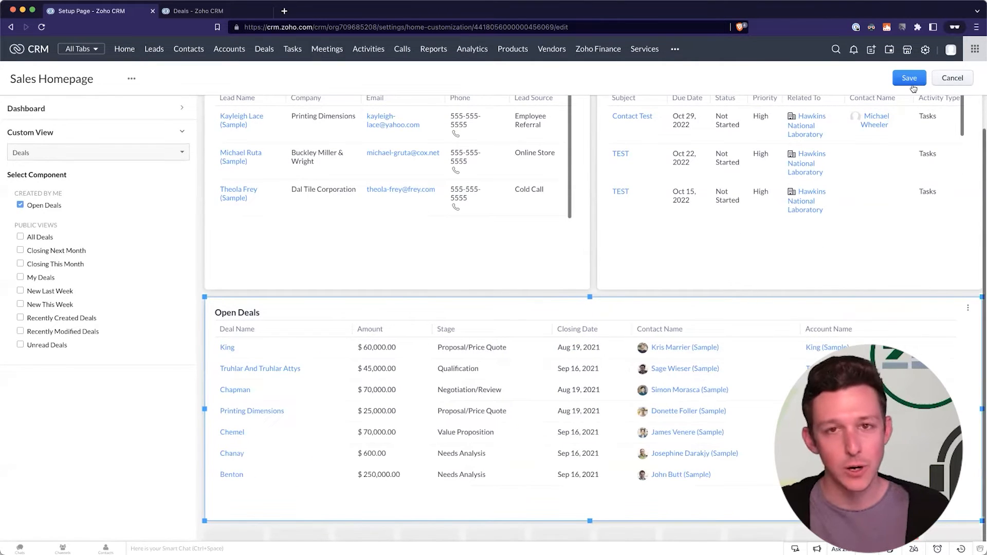
# Open the Dashboard component list, compare with the analytics dashboards, and try Deal Insights.
pyautogui.click(125, 108)
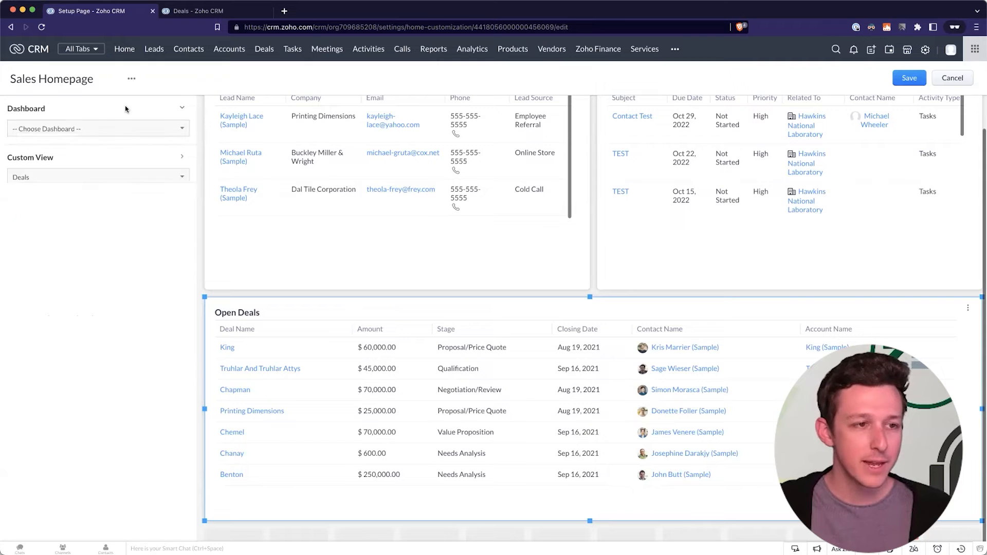
pyautogui.click(127, 132)
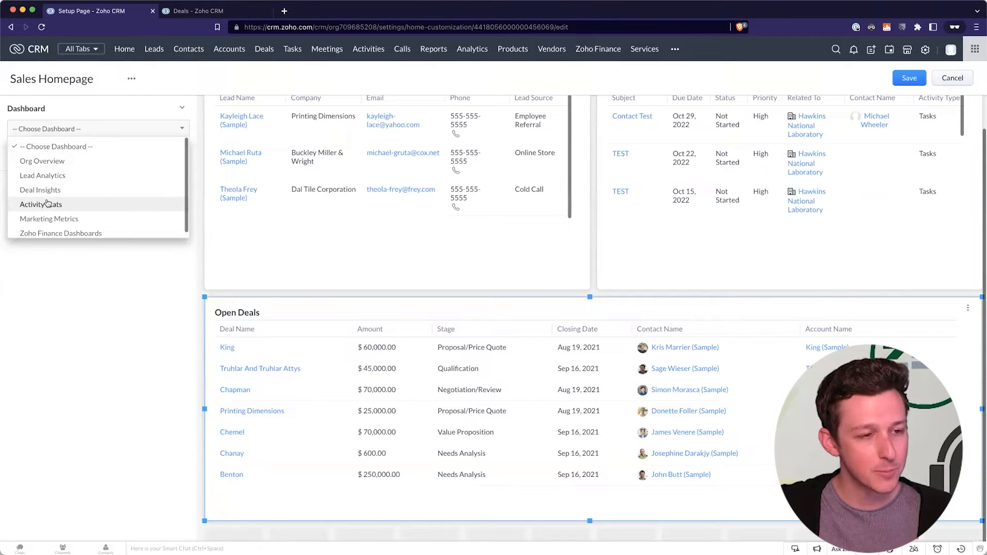
pyautogui.scroll(-1, 48, 204)
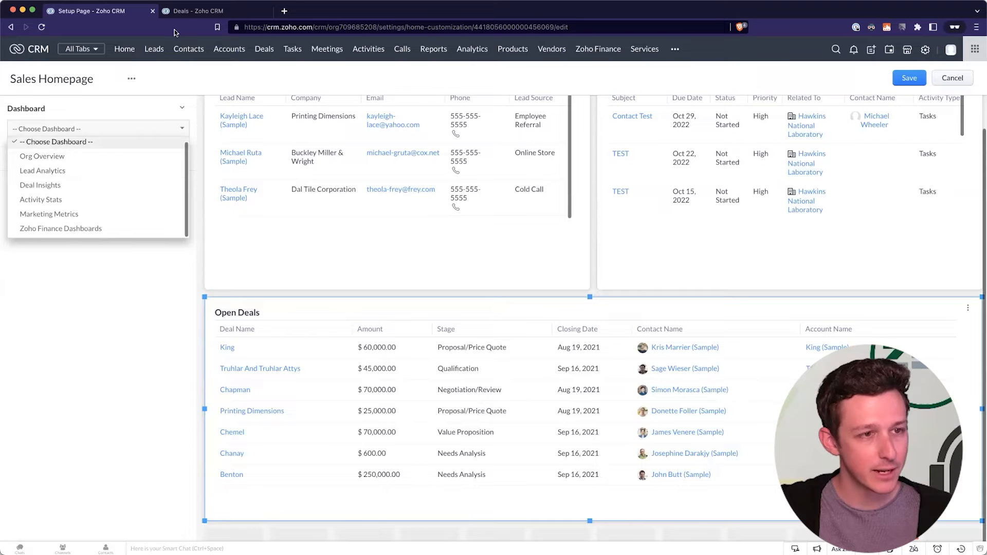
pyautogui.click(190, 14)
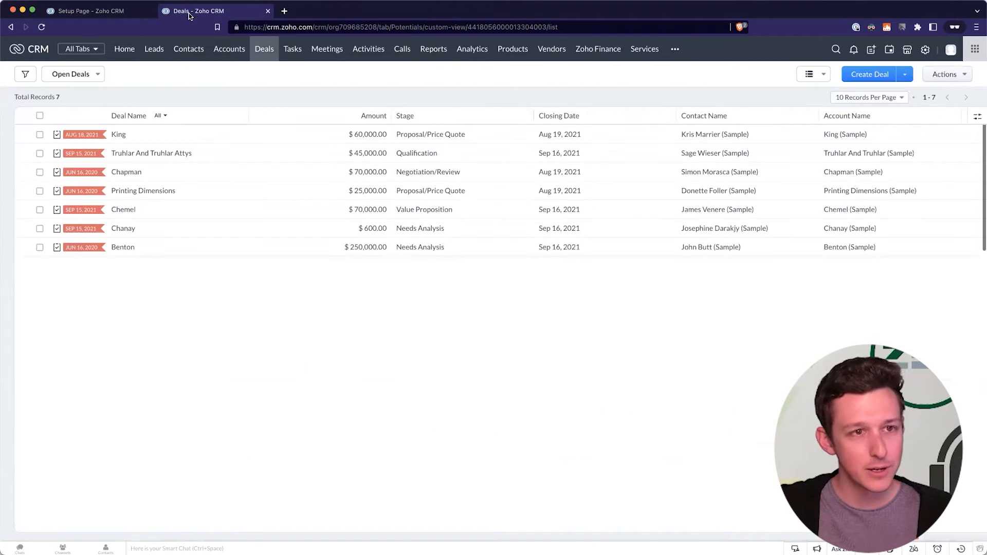
pyautogui.click(479, 56)
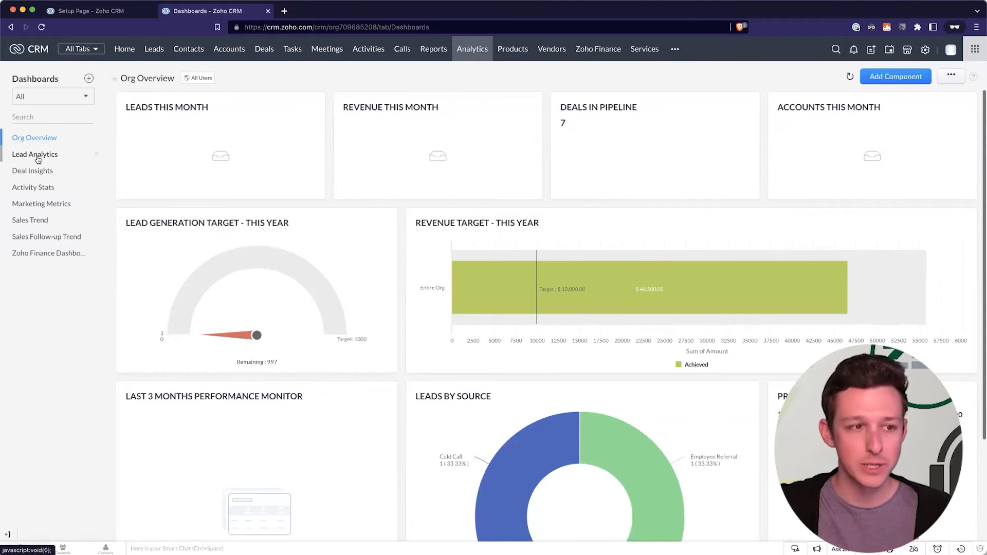
pyautogui.click(97, 10)
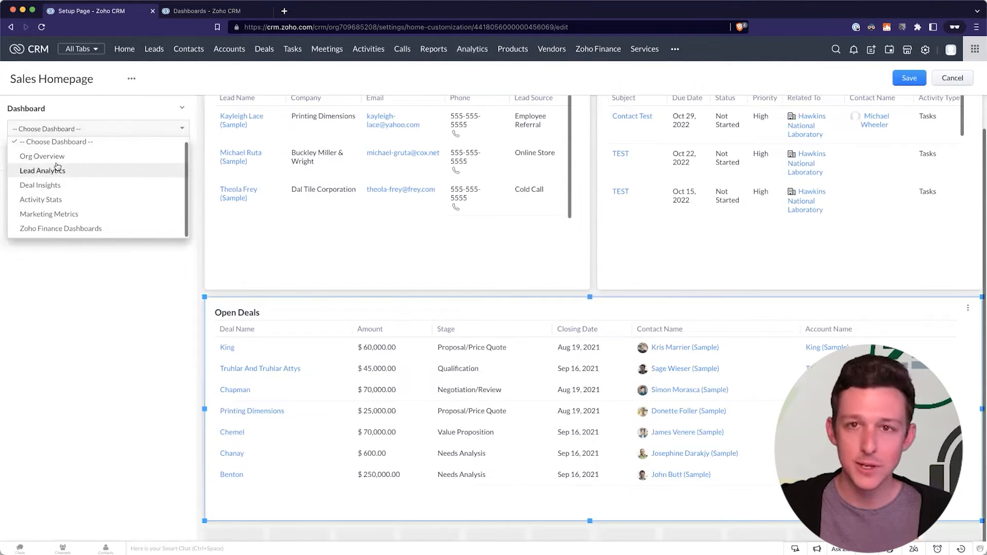
pyautogui.click(54, 187)
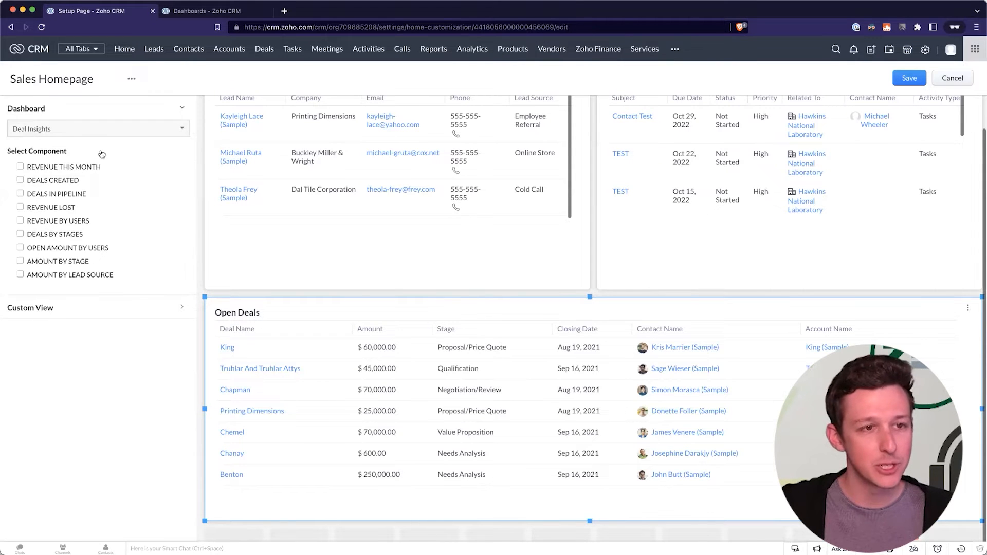
# Check the Org Overview dashboard in the other tab, then pick Org Overview as the source.
pyautogui.click(213, 11)
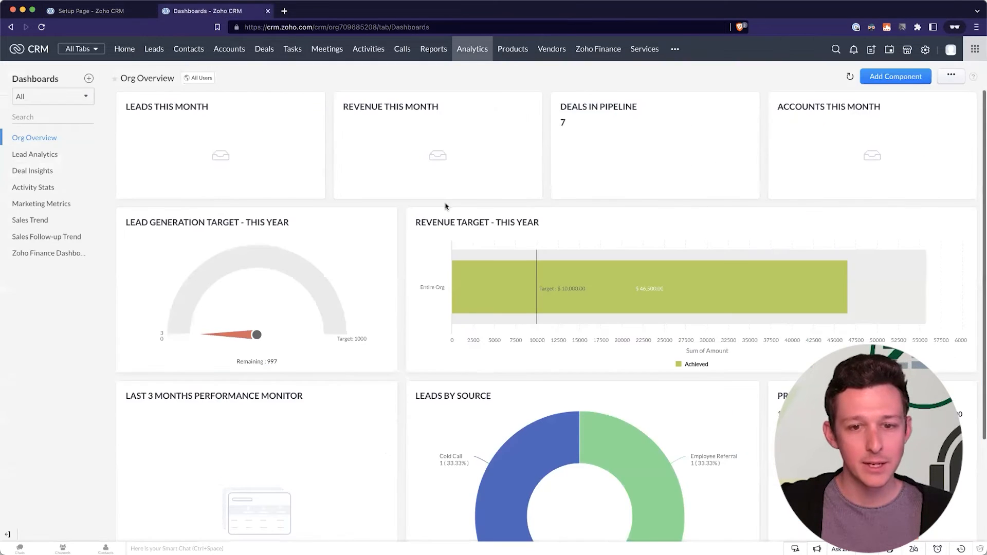
pyautogui.scroll(-1, 302, 269)
pyautogui.scroll(-3, 317, 323)
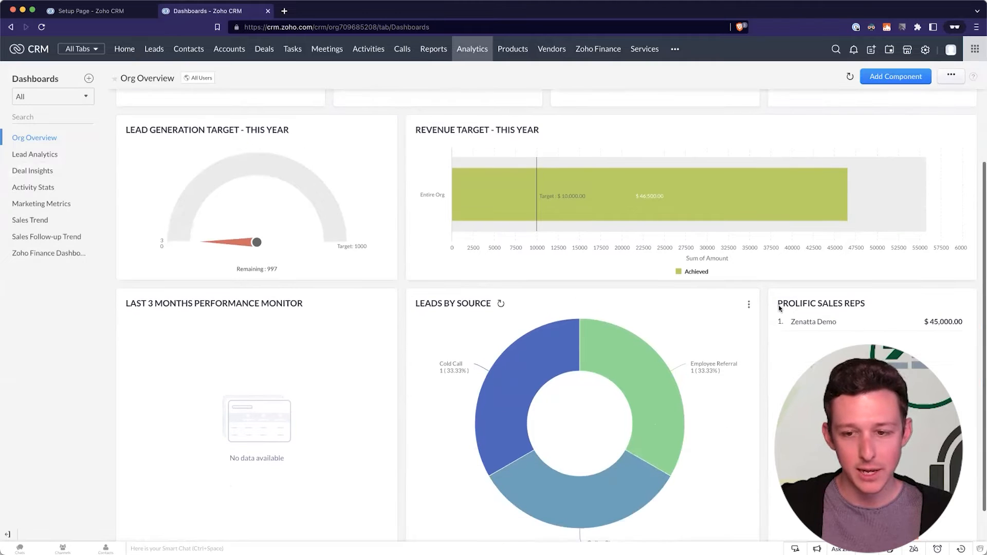
pyautogui.scroll(4, 502, 200)
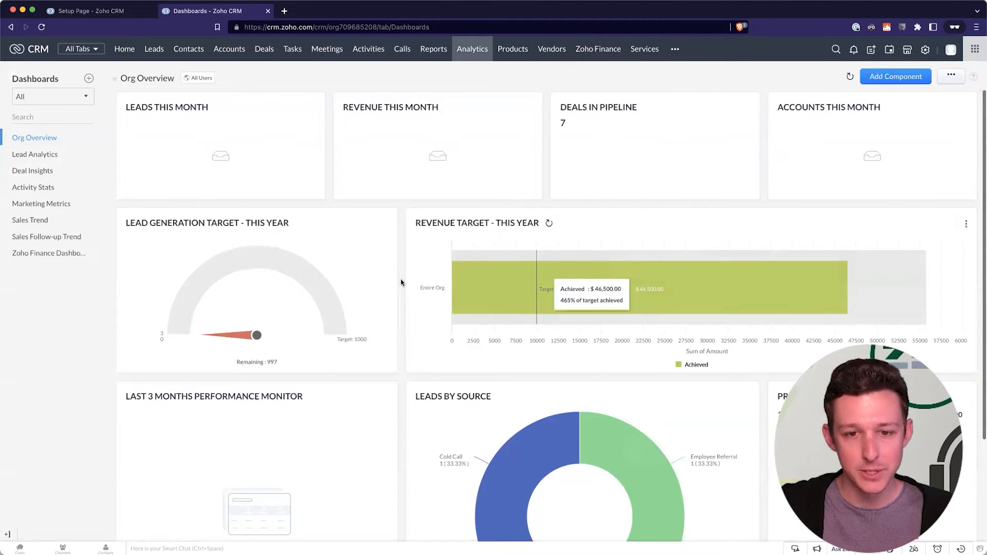
pyautogui.click(108, 8)
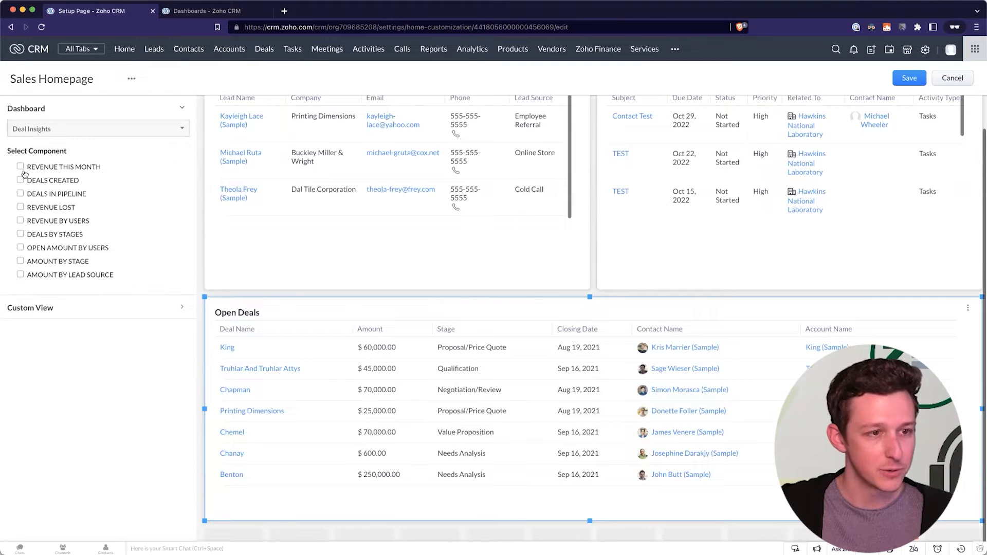
pyautogui.click(245, 11)
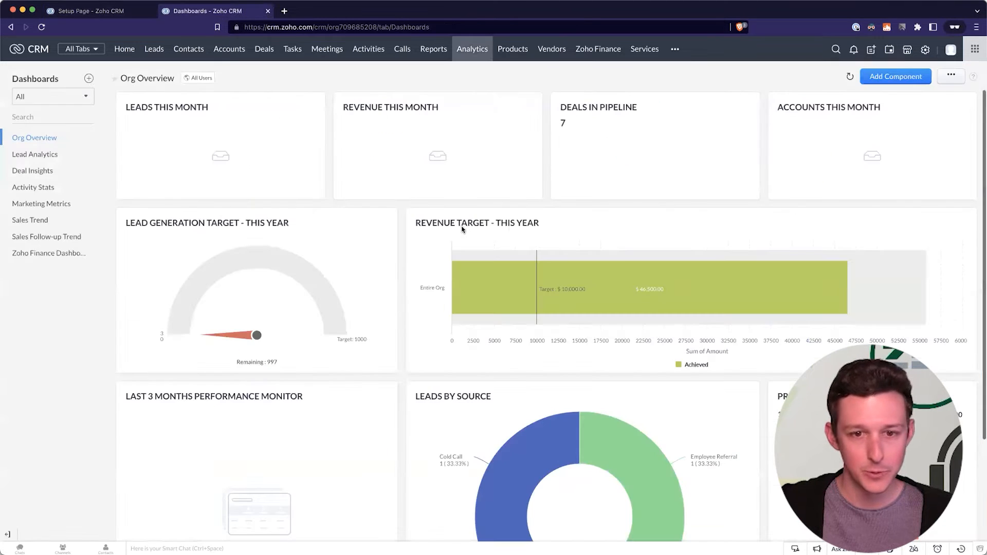
pyautogui.click(129, 13)
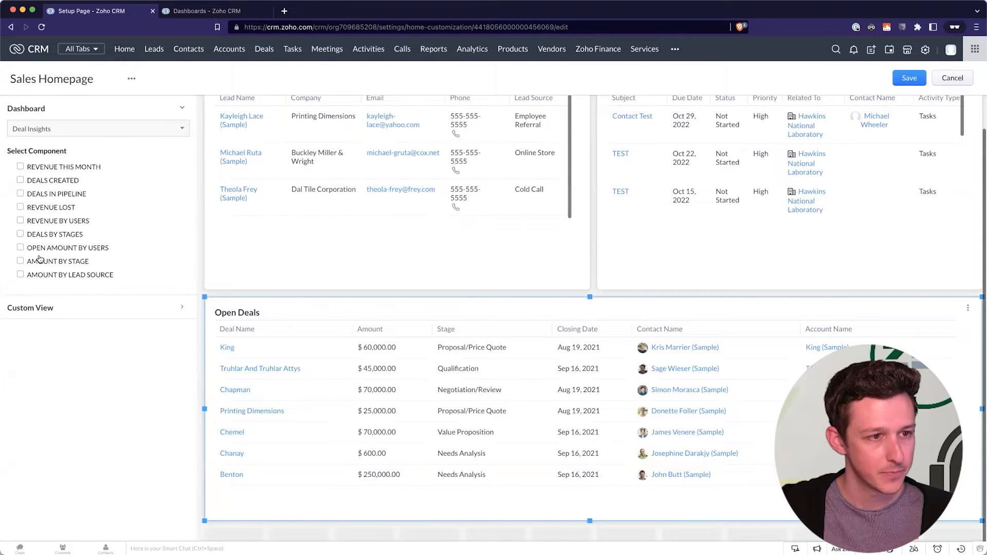
pyautogui.click(181, 108)
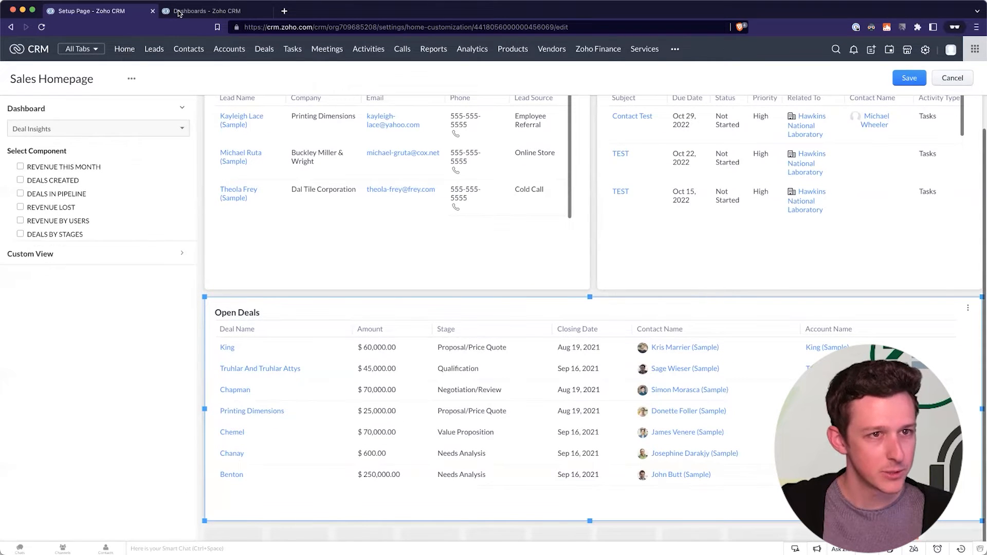
pyautogui.click(179, 13)
pyautogui.click(110, 13)
pyautogui.click(73, 129)
pyautogui.click(56, 162)
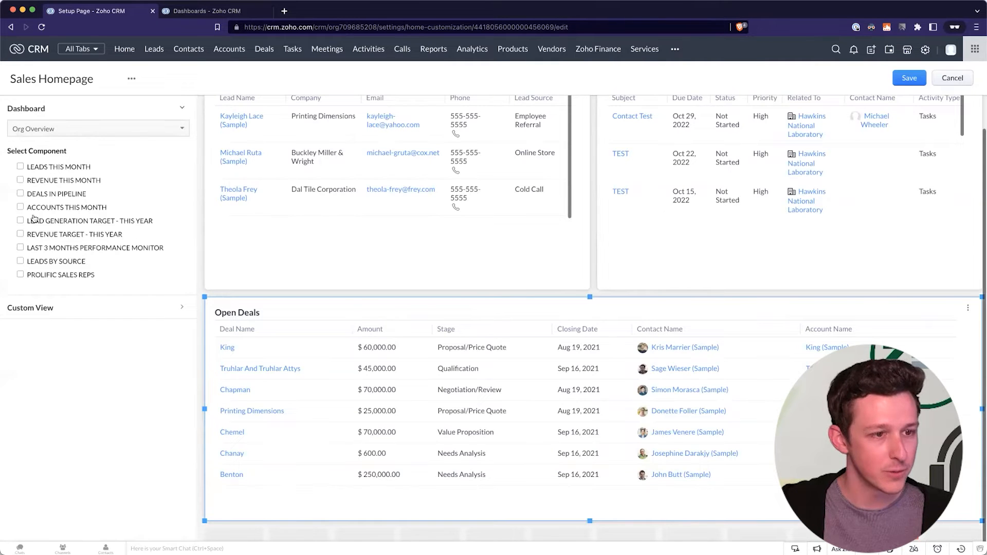
# Add the Revenue Target - This Year chart and stretch it to full width.
pyautogui.click(20, 235)
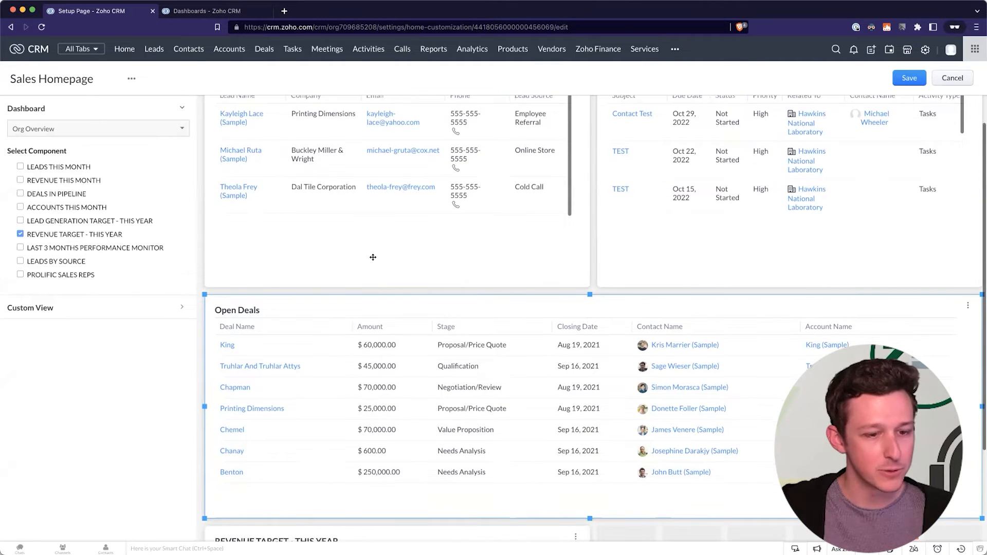
pyautogui.click(582, 461)
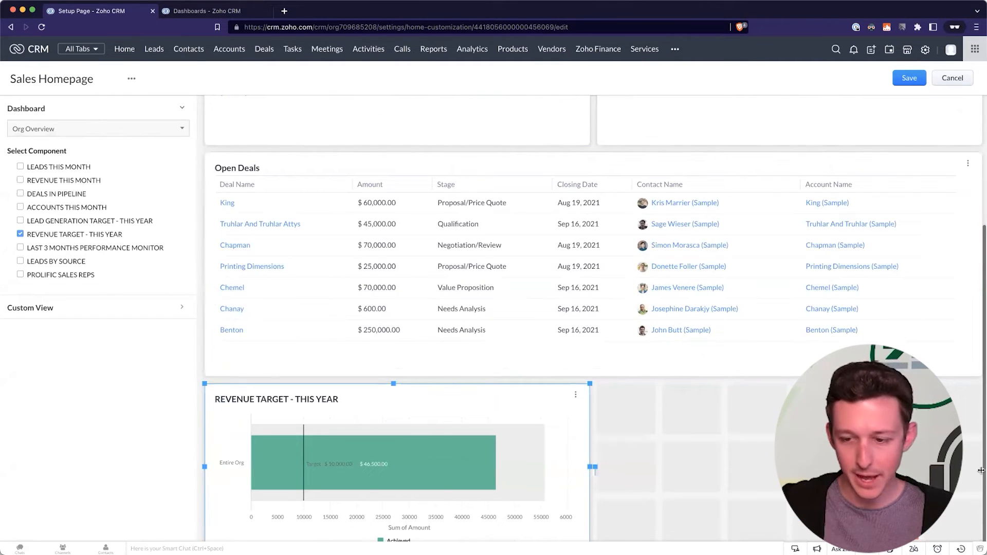
pyautogui.moveTo(596, 470); pyautogui.dragTo(709, 425)
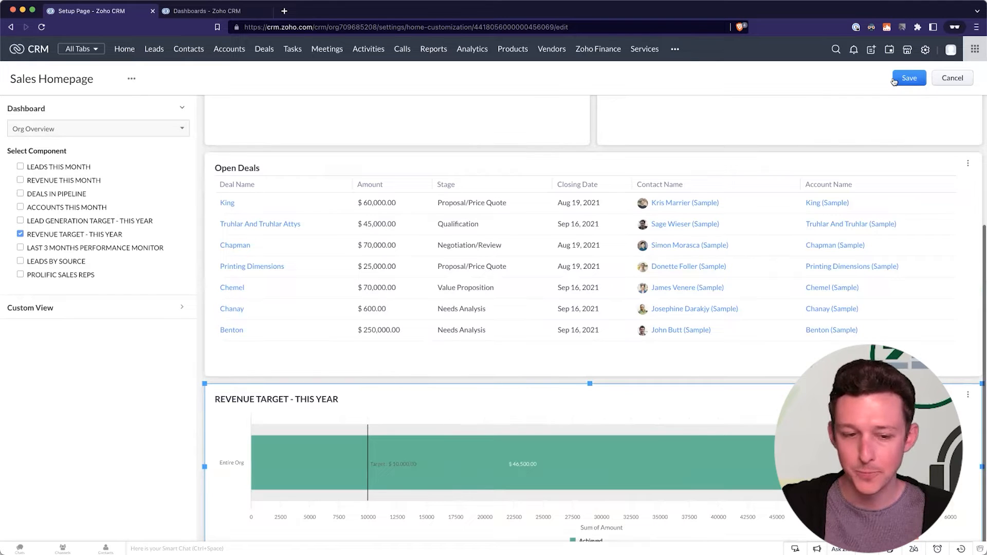
# Pick Lead Analytics as the source, add Today's Leads, and save the layout.
pyautogui.click(110, 127)
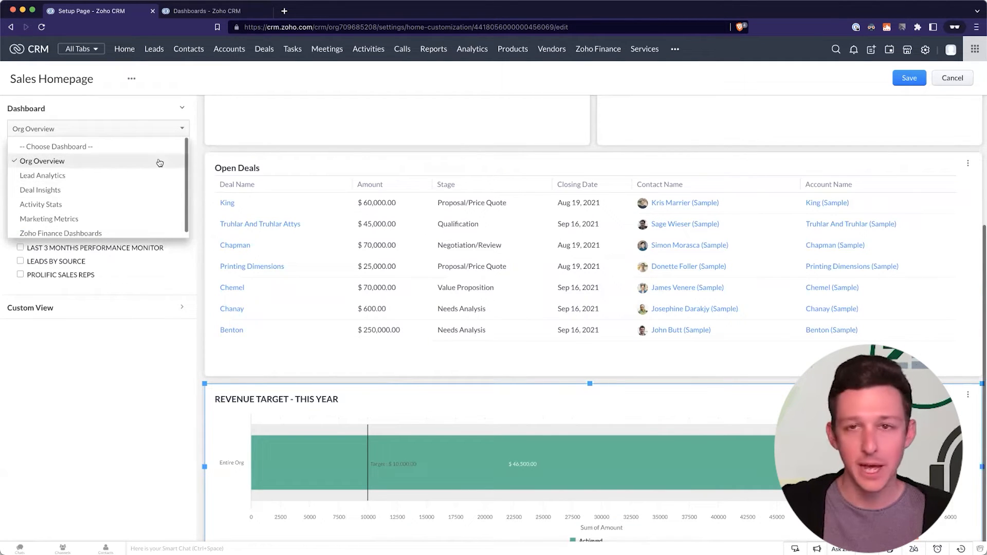
pyautogui.click(96, 174)
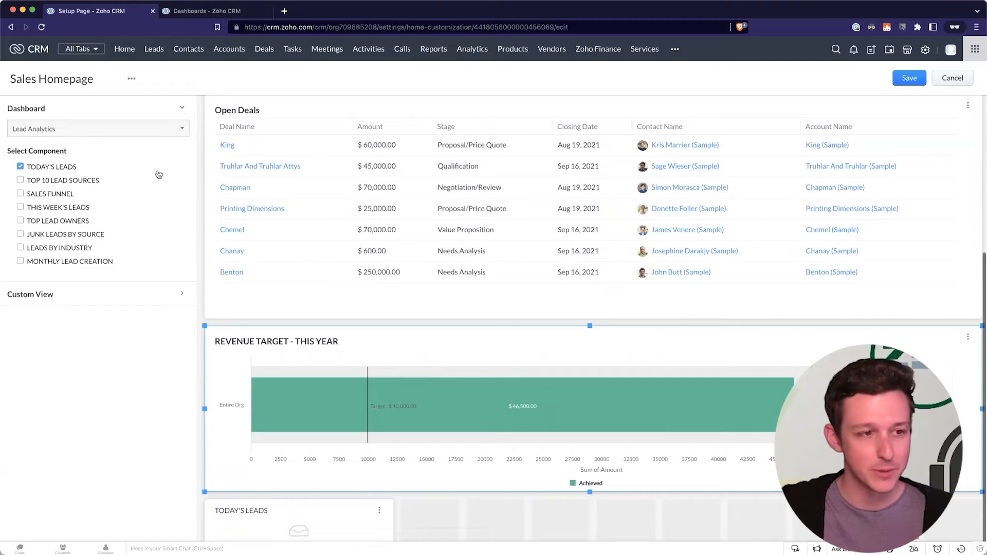
pyautogui.click(907, 81)
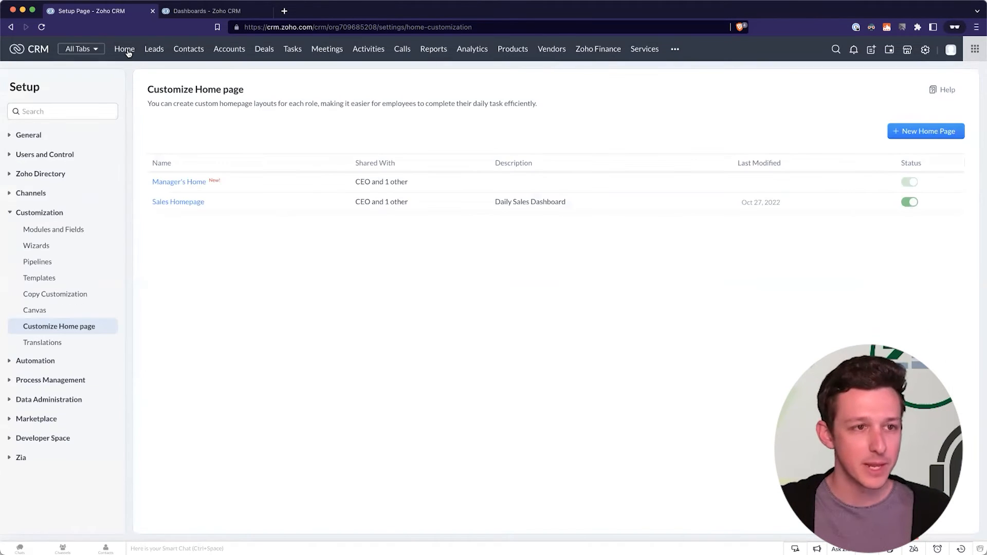
# Scroll through the live Home page's customized widgets, then move on to Leads.
pyautogui.click(126, 50)
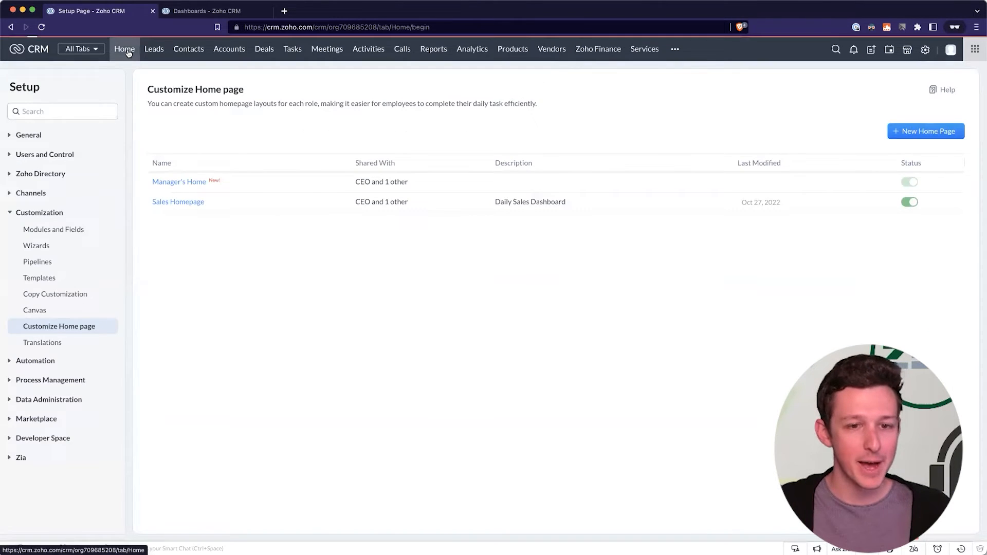
pyautogui.scroll(-4, 464, 198)
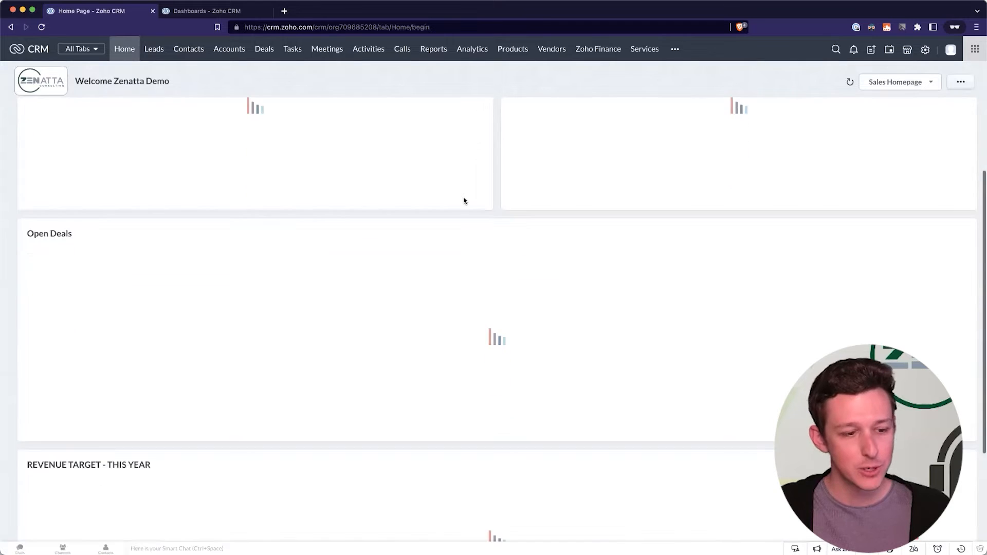
pyautogui.scroll(5, 425, 215)
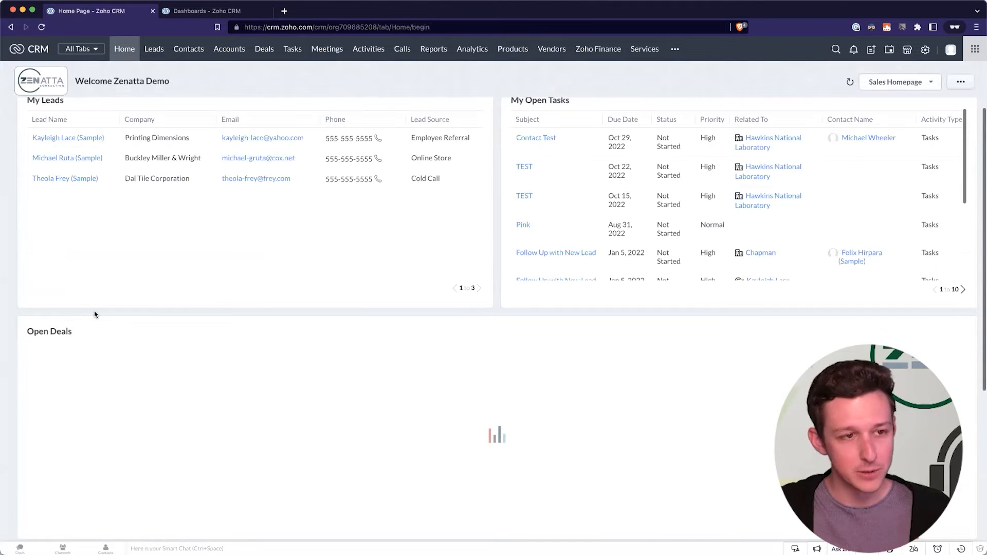
pyautogui.scroll(-5, 95, 314)
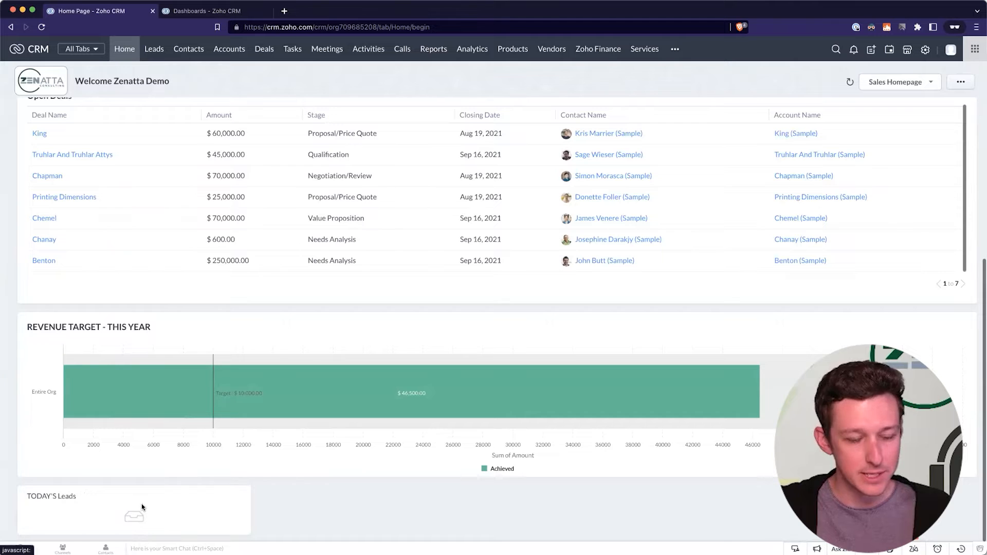
pyautogui.scroll(5, 442, 503)
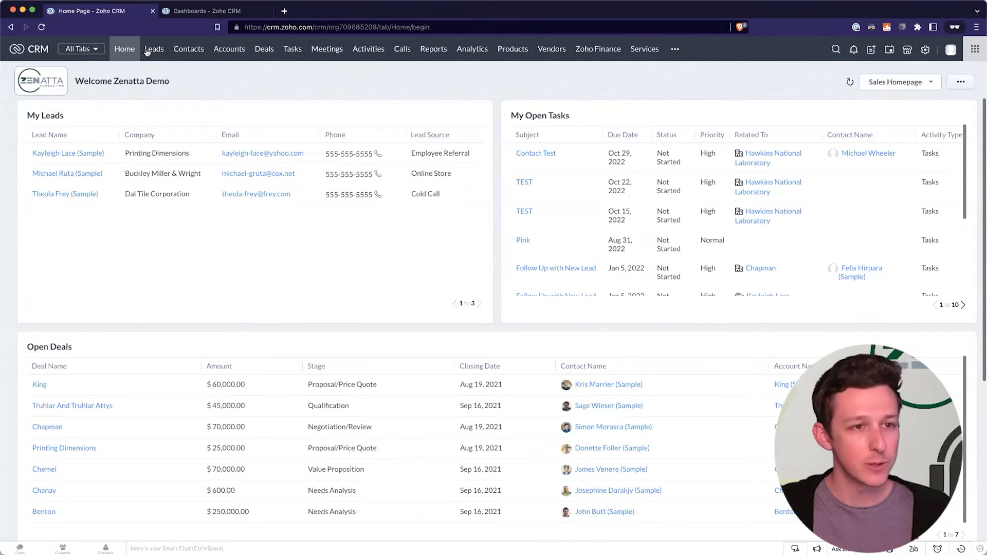
pyautogui.click(147, 50)
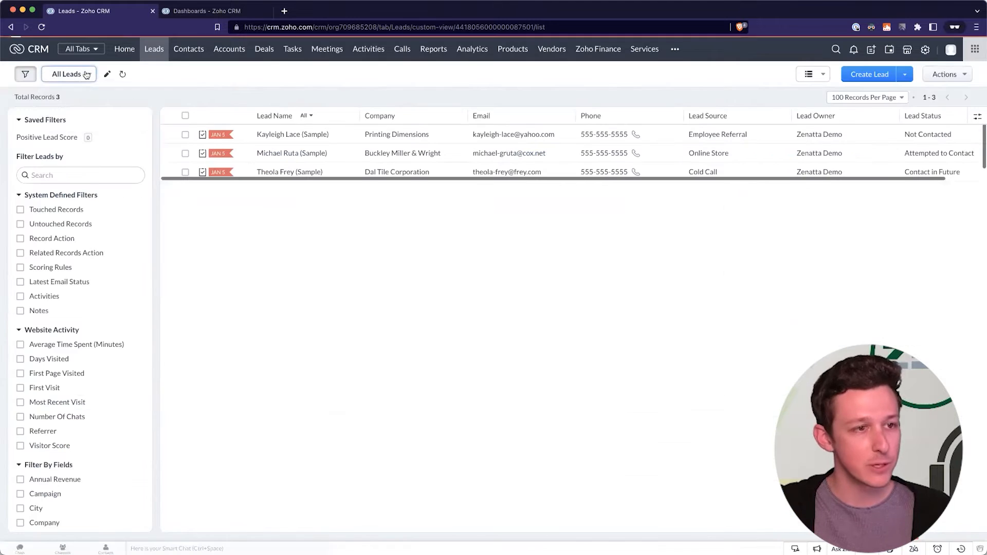
# Glance at the saved Leads views, then show the Analytics Org Overview dashboard.
pyautogui.click(87, 75)
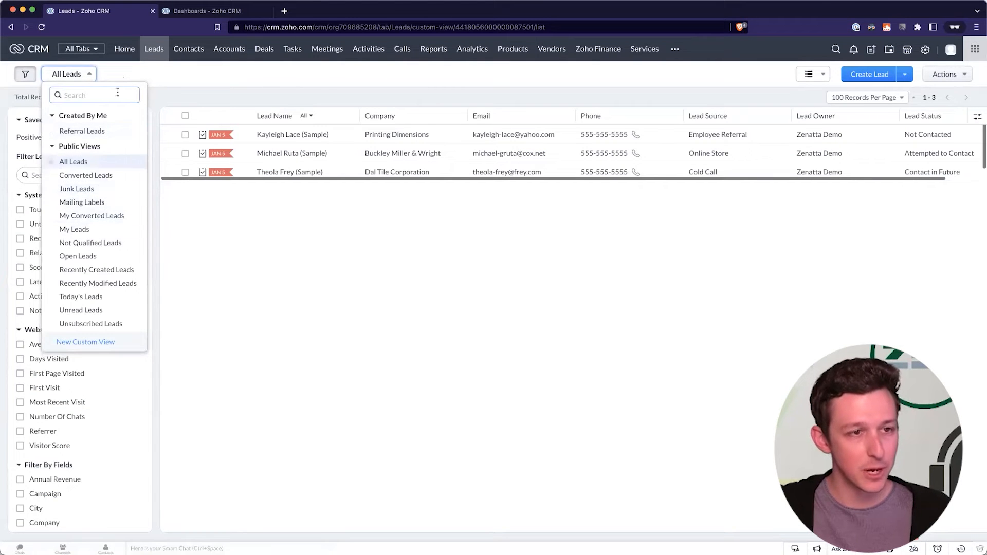
pyautogui.click(462, 49)
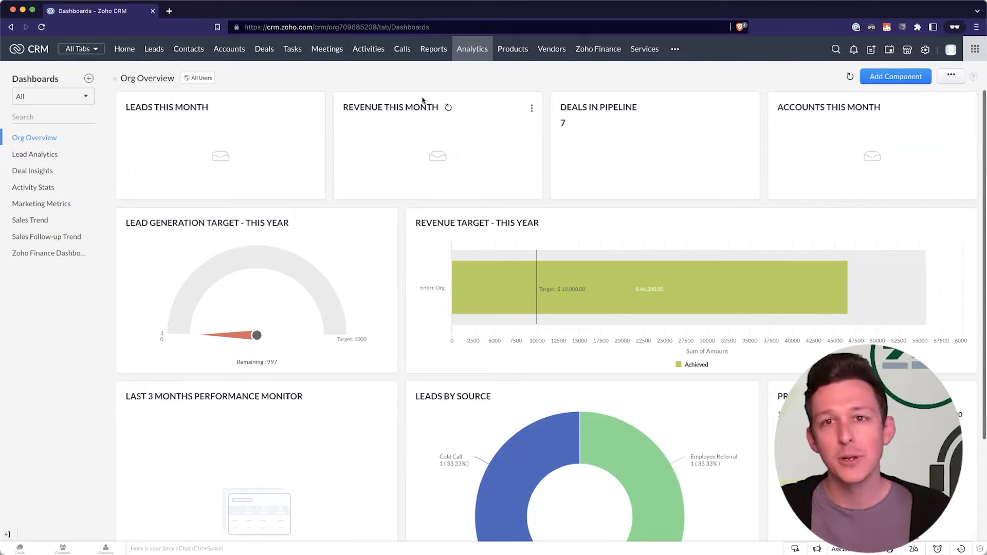
# Create a dashboard named 'Demo Dashboard' with Only me sharing, and open CRM Home in a second tab.
pyautogui.click(89, 79)
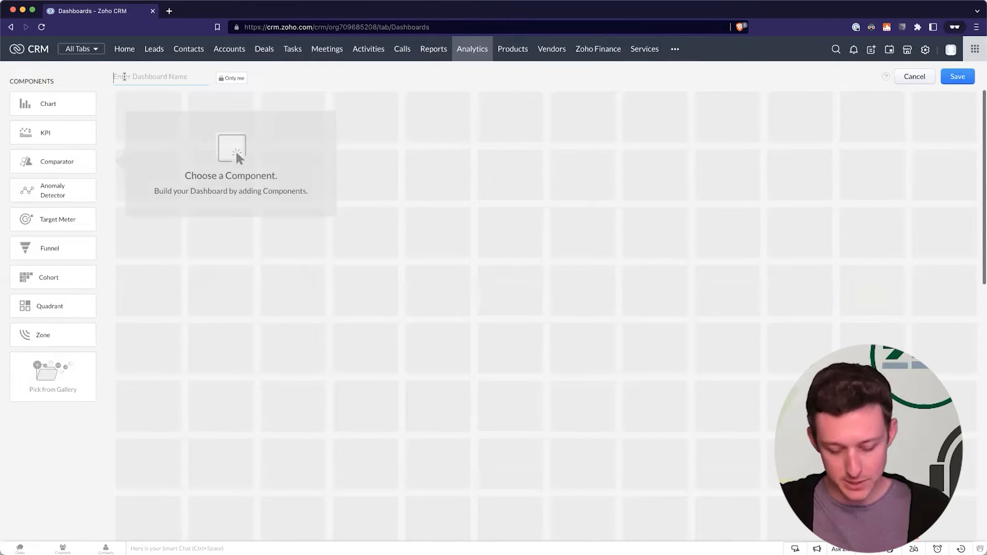
pyautogui.write('Demo Dashboard')
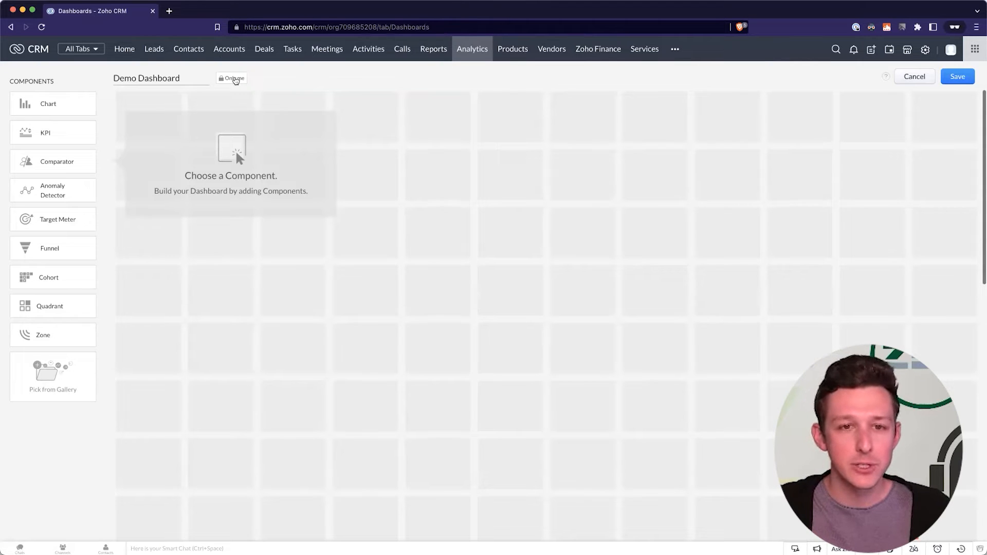
pyautogui.click(236, 80)
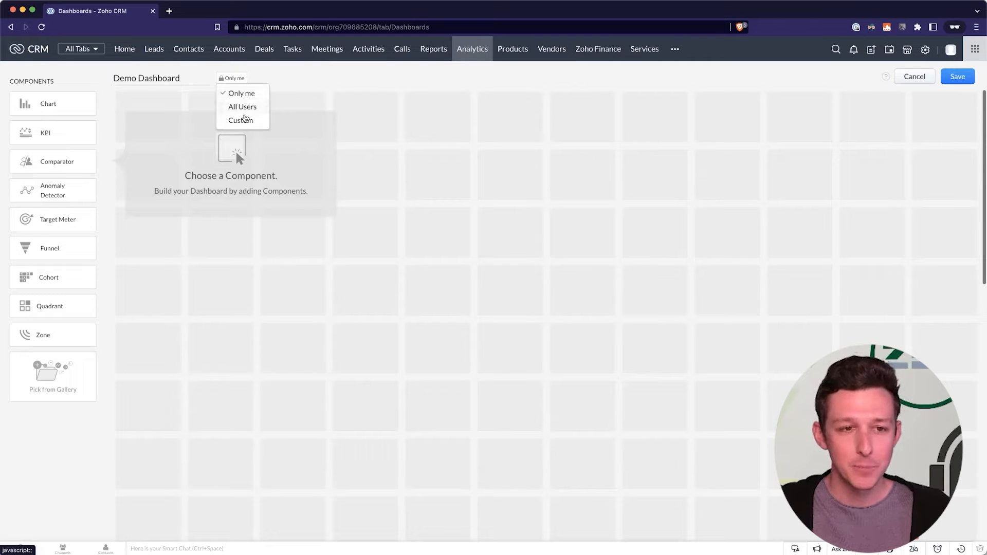
pyautogui.click(306, 82)
pyautogui.keyDown('super'); pyautogui.click(124, 49); pyautogui.keyUp('super')
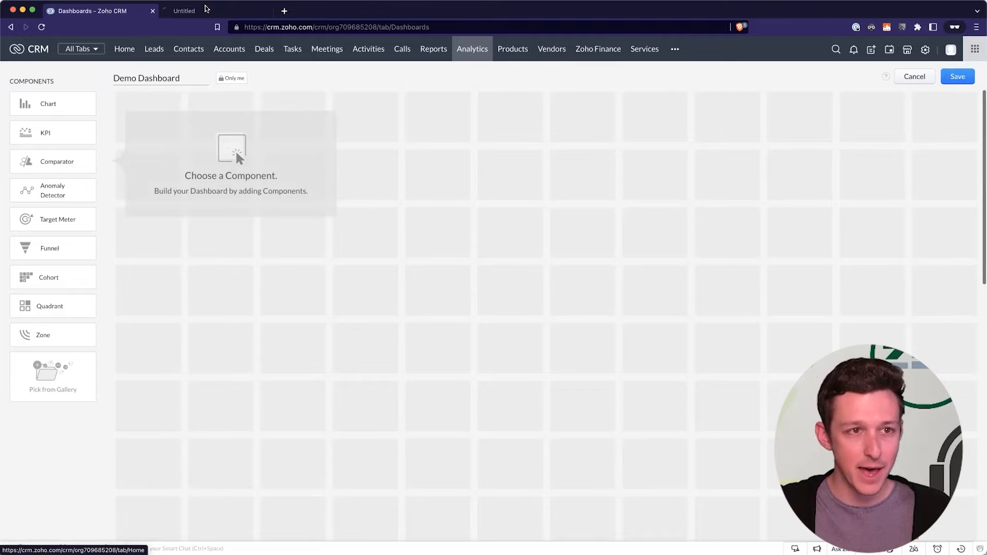
pyautogui.click(206, 9)
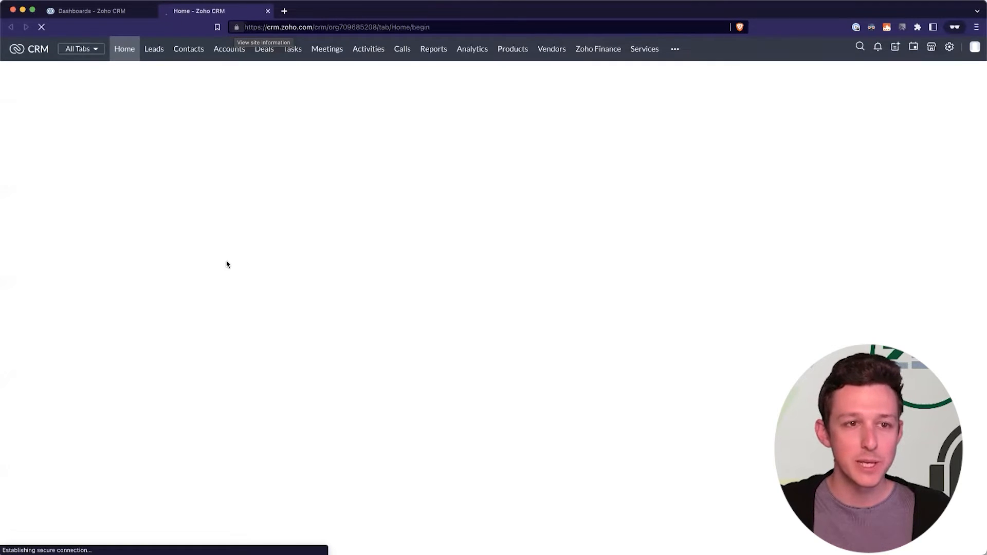
# Scroll through the CRM Home page, then return to the Demo Dashboard builder.
pyautogui.scroll(-3, 294, 330)
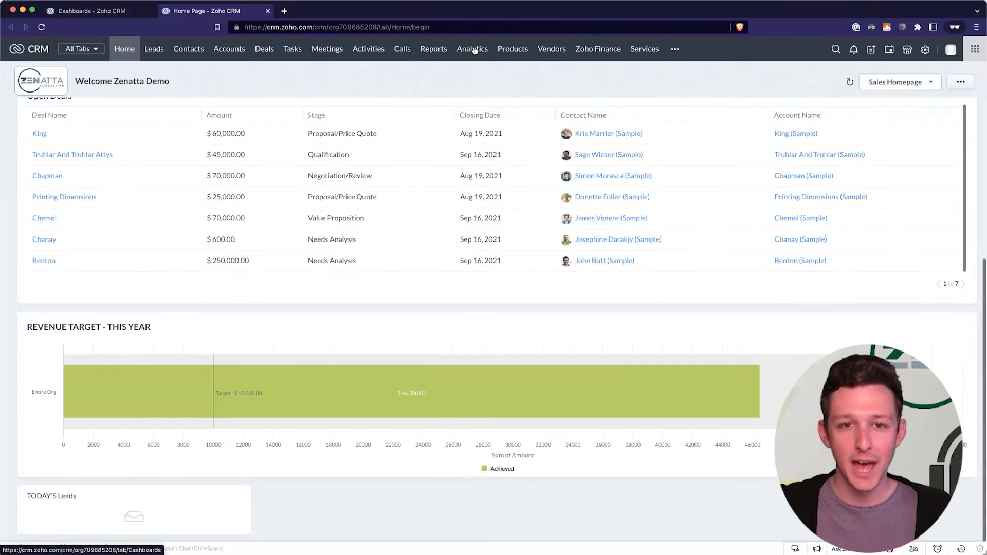
pyautogui.click(124, 11)
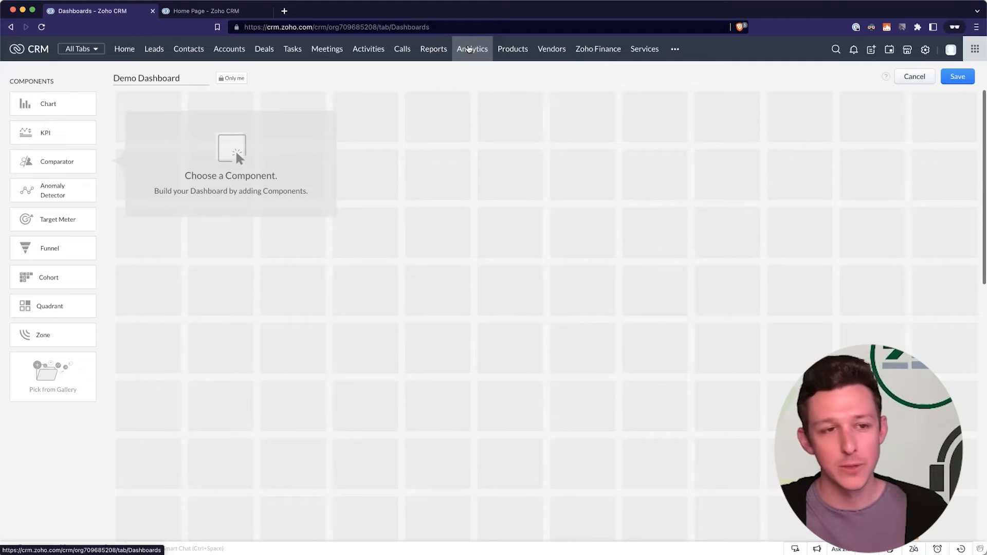
# Set Demo Dashboard's sharing to Custom with the CEO role and save.
pyautogui.click(232, 78)
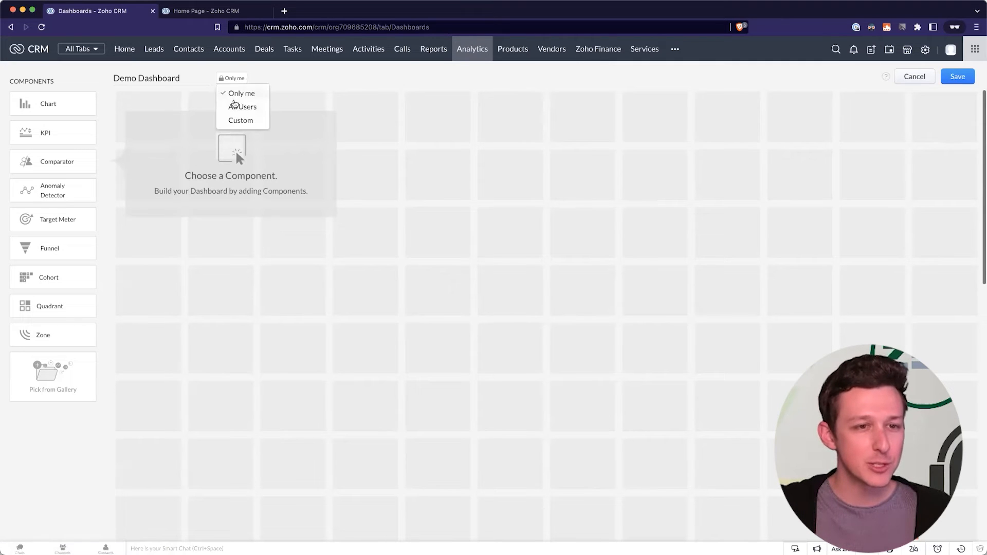
pyautogui.click(250, 120)
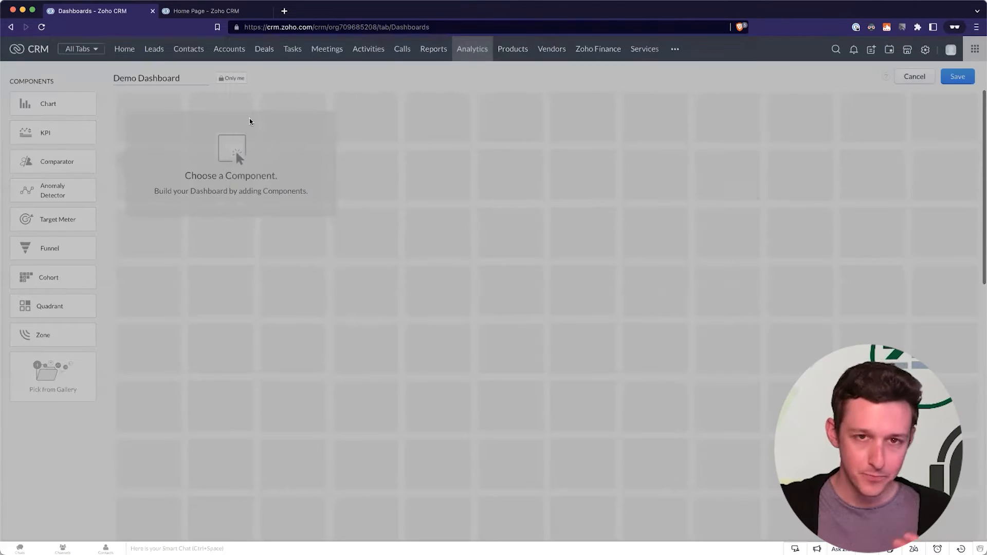
pyautogui.click(271, 89)
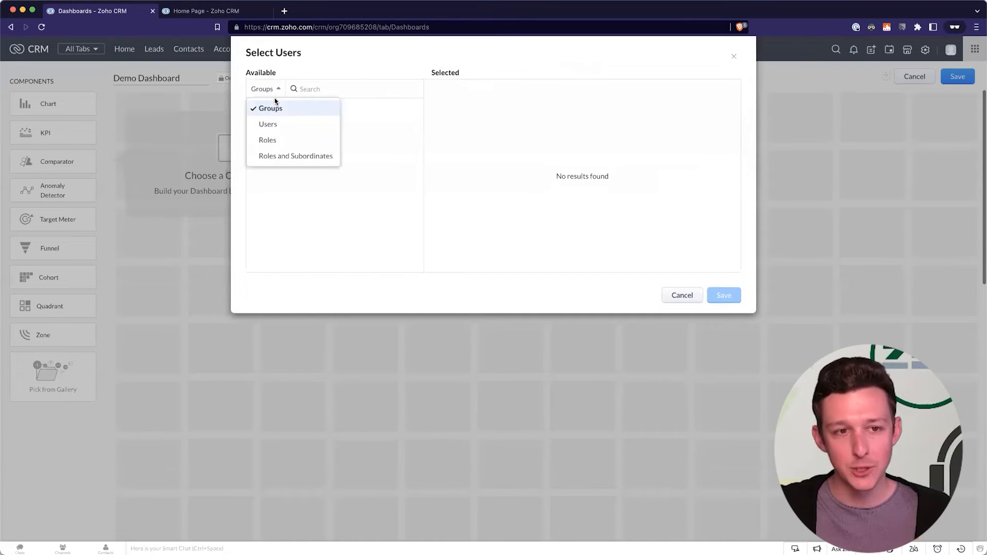
pyautogui.click(274, 125)
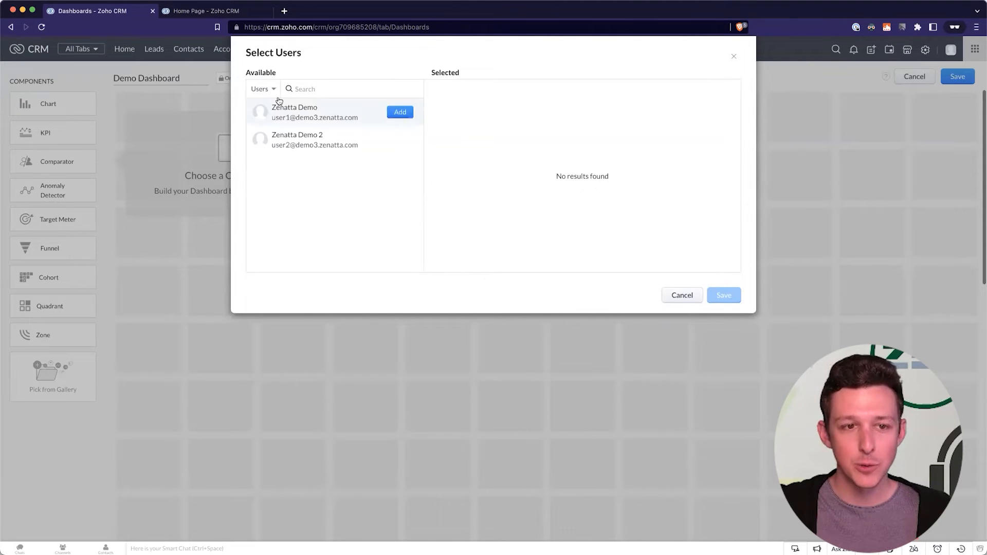
pyautogui.click(286, 145)
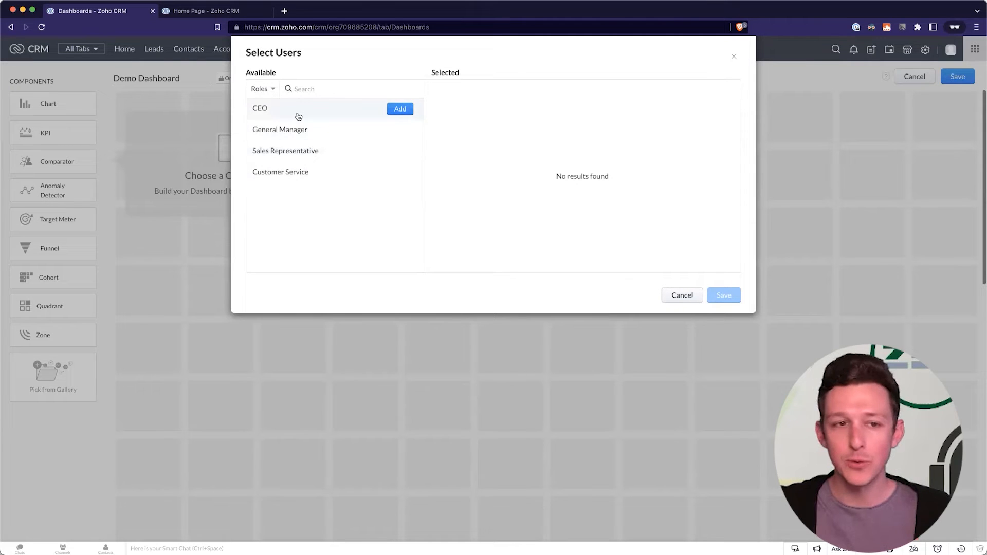
pyautogui.click(402, 109)
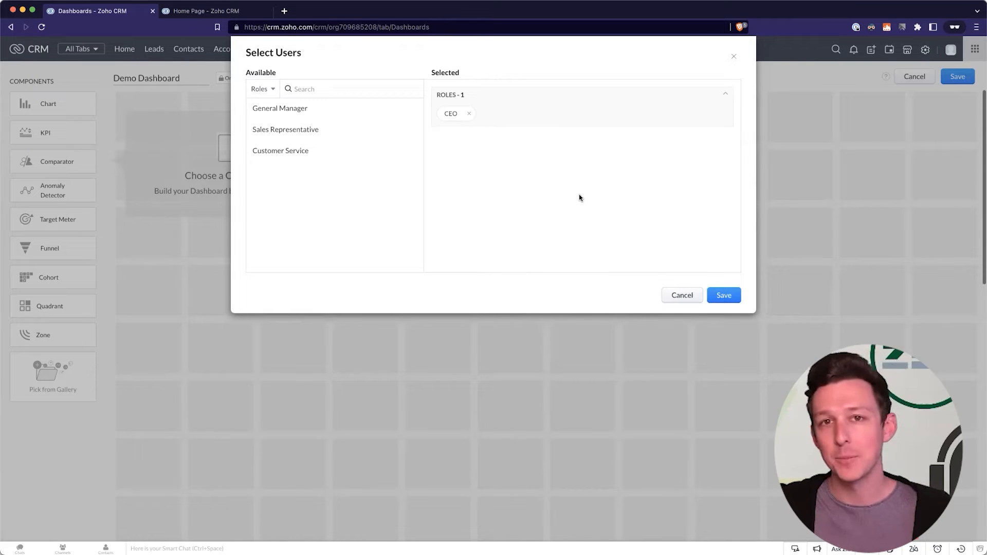
pyautogui.click(725, 296)
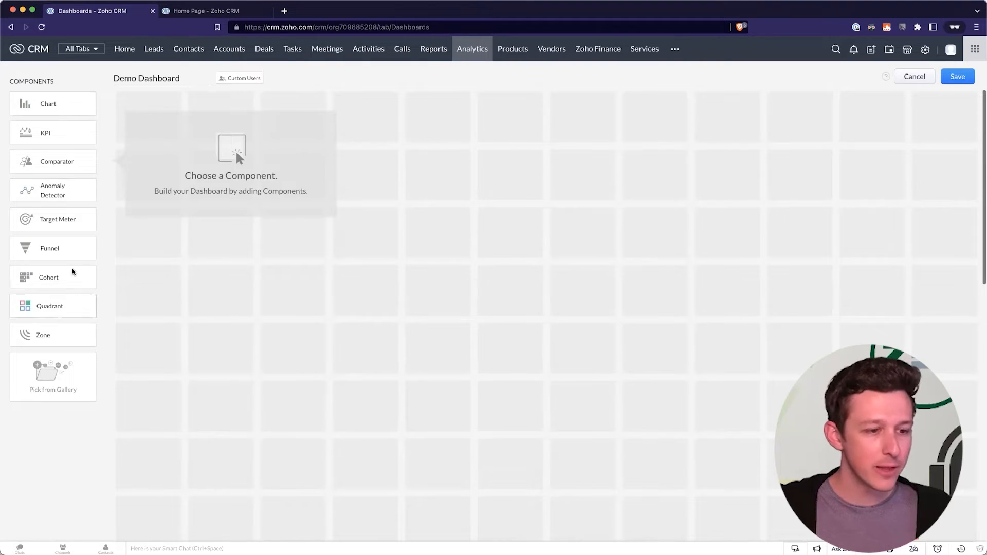
# Start a quick chart component named 'Leads by Day by Source'.
pyautogui.click(70, 109)
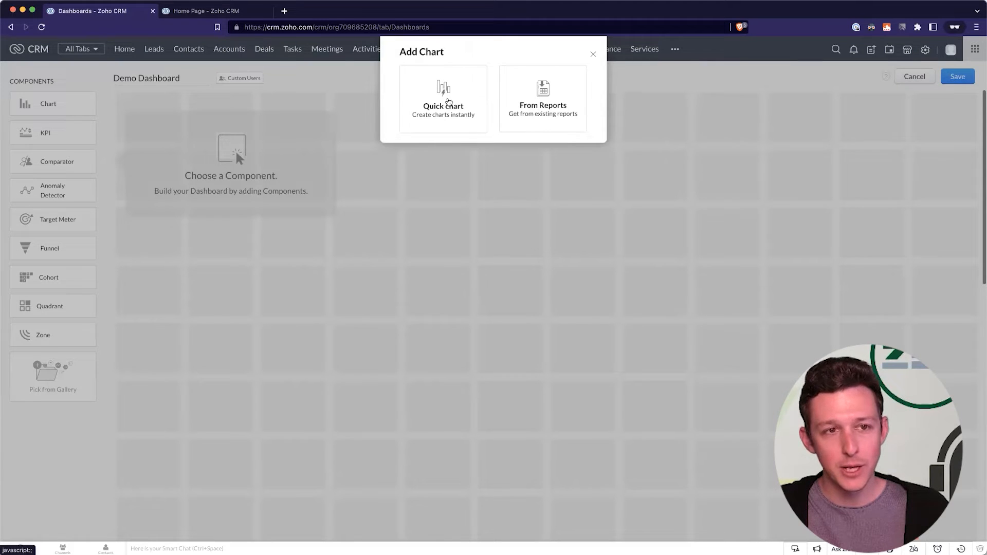
pyautogui.click(448, 101)
pyautogui.write('Leads')
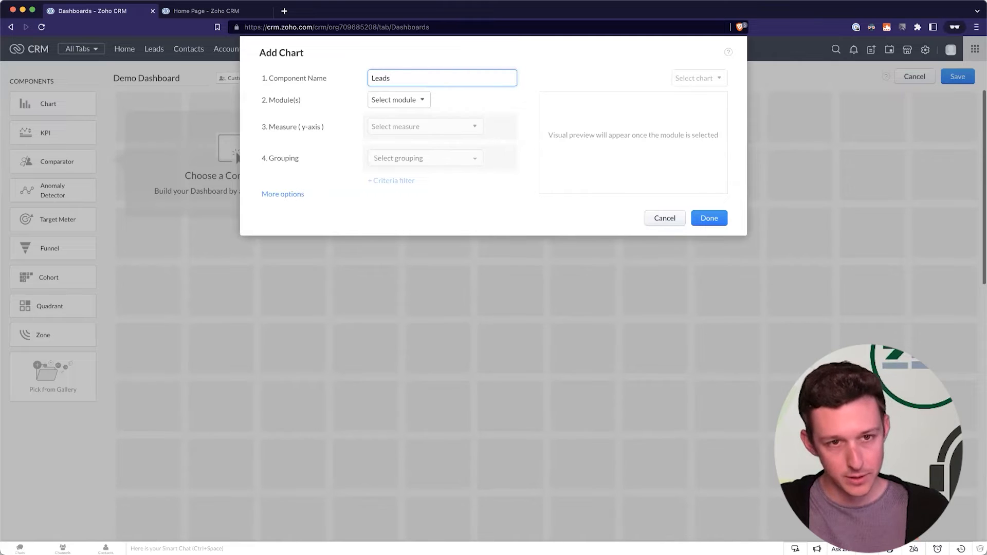
pyautogui.write(' by Da')
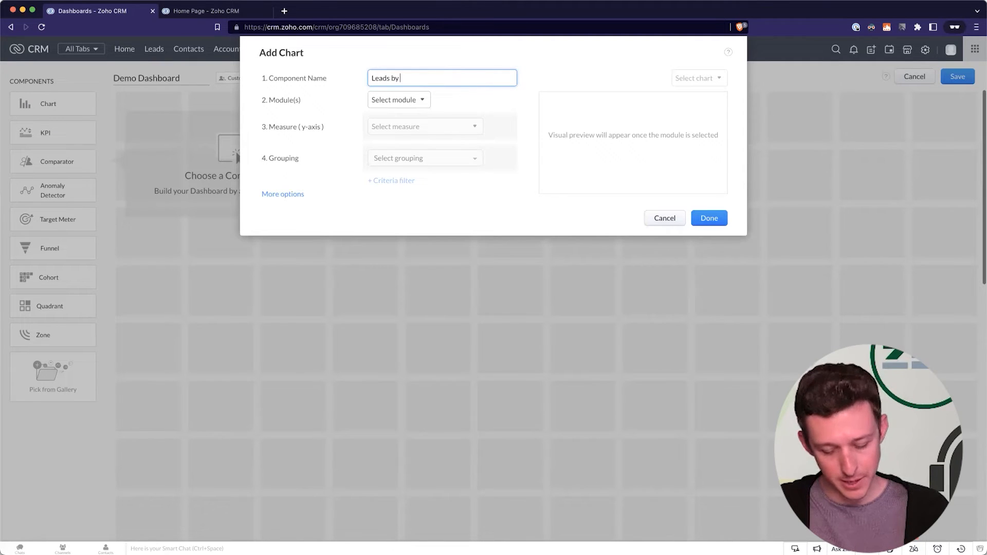
pyautogui.press('BackSpace')
pyautogui.press('BackSpace')
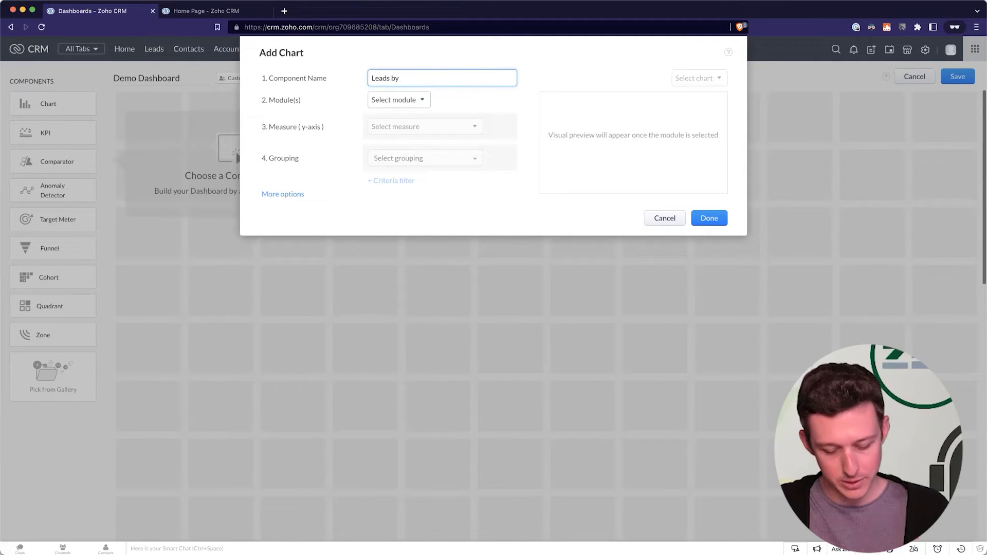
pyautogui.write('Da')
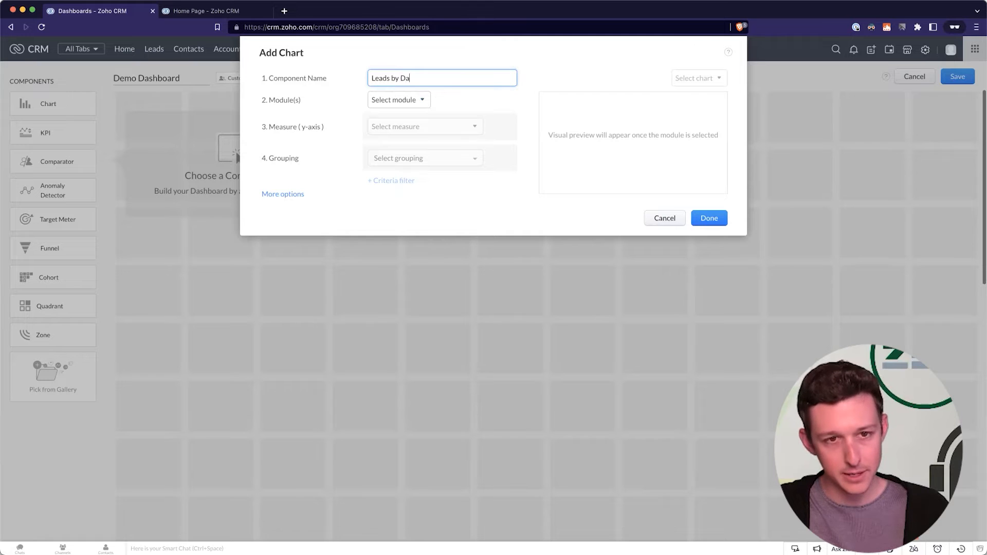
pyautogui.write('y by Source')
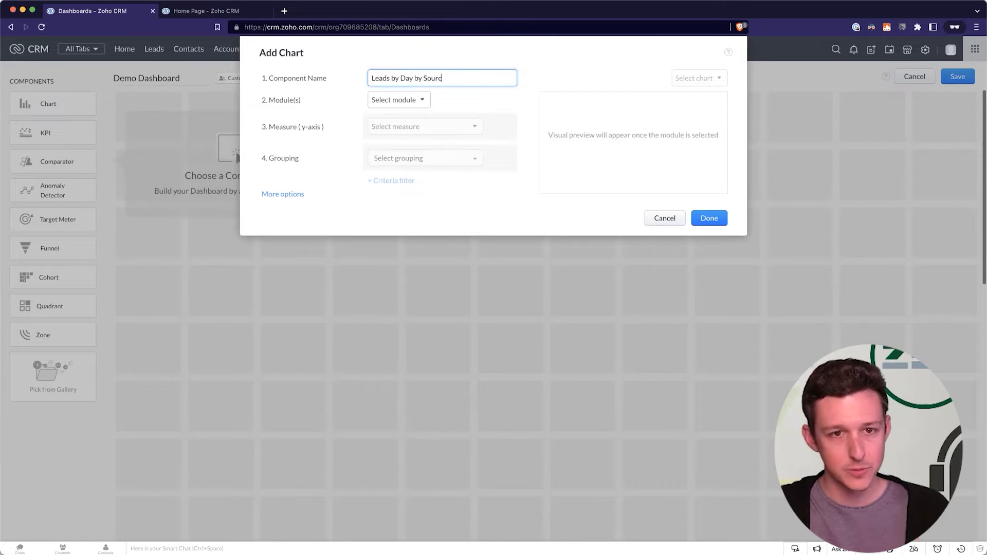
pyautogui.click(420, 105)
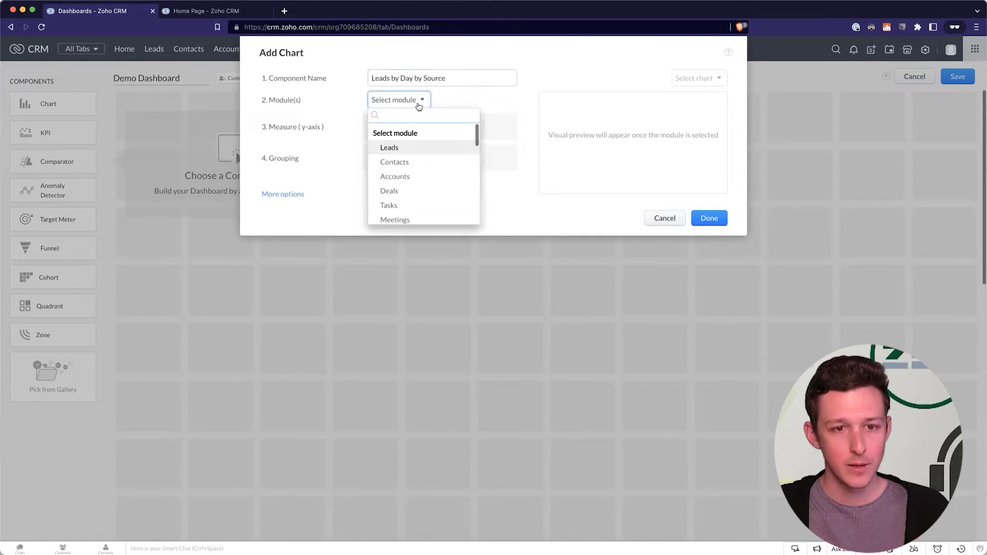
# Base the chart on the Leads module, measuring Count of Leads.
pyautogui.click(409, 148)
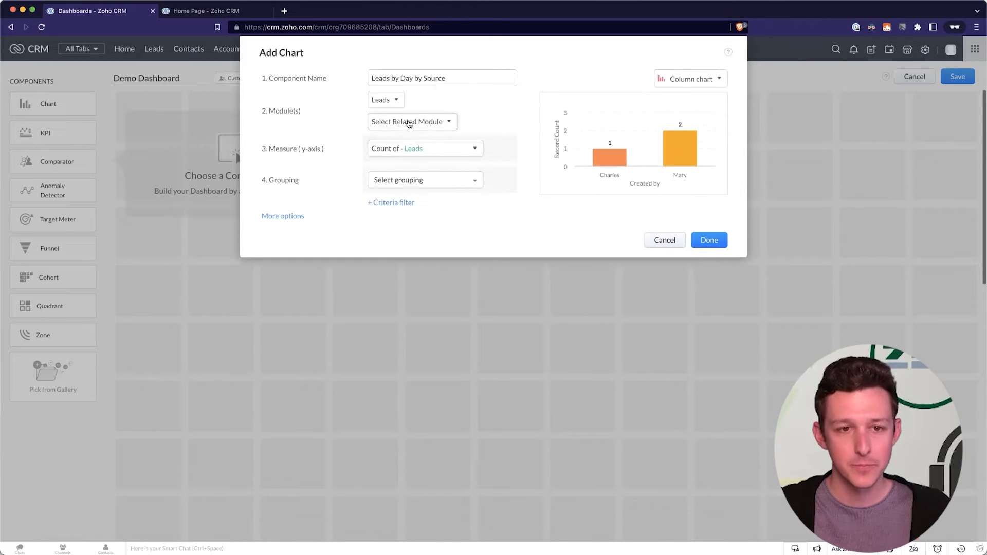
pyautogui.click(409, 122)
pyautogui.scroll(-1, 423, 167)
pyautogui.scroll(-1, 423, 166)
pyautogui.scroll(2, 422, 166)
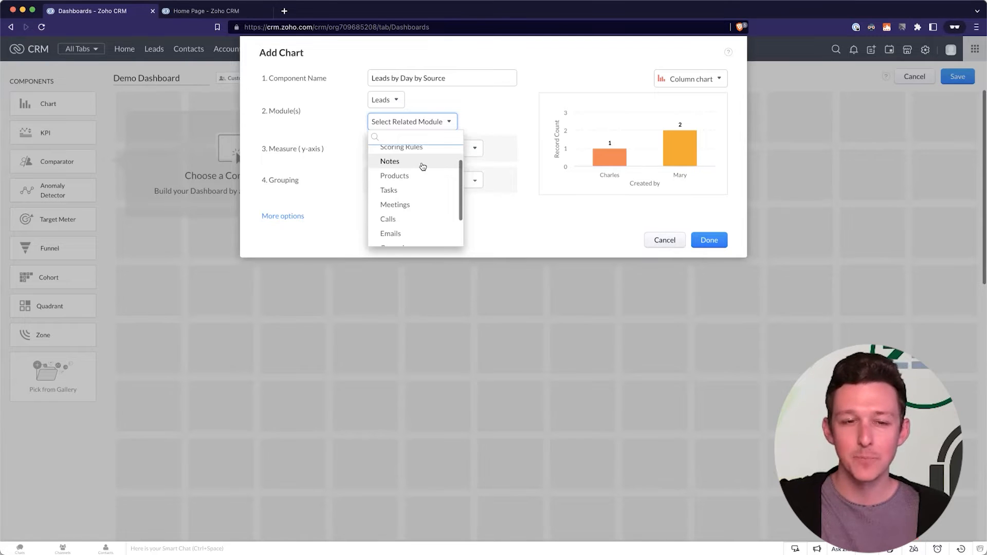
pyautogui.click(488, 132)
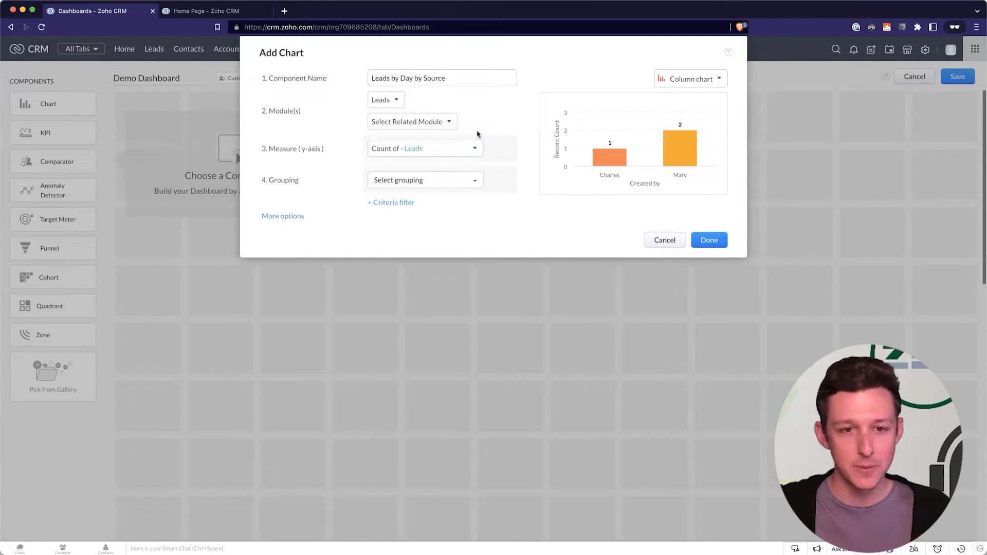
pyautogui.click(466, 146)
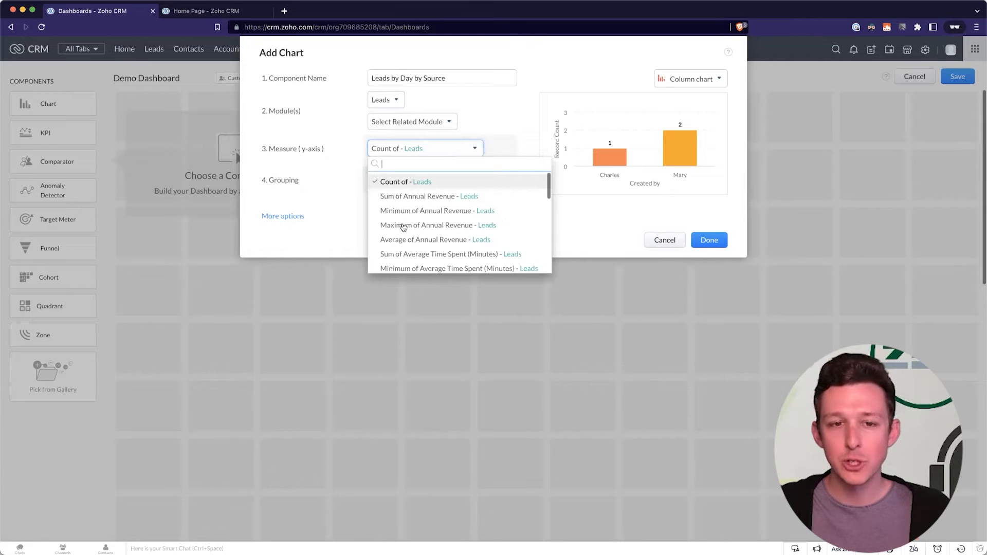
pyautogui.scroll(-1, 426, 183)
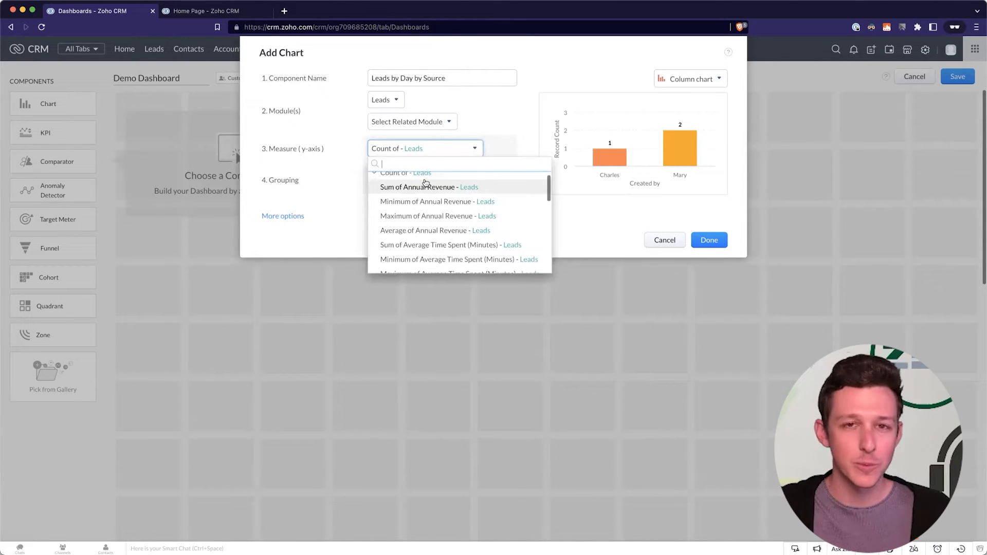
pyautogui.scroll(1, 425, 183)
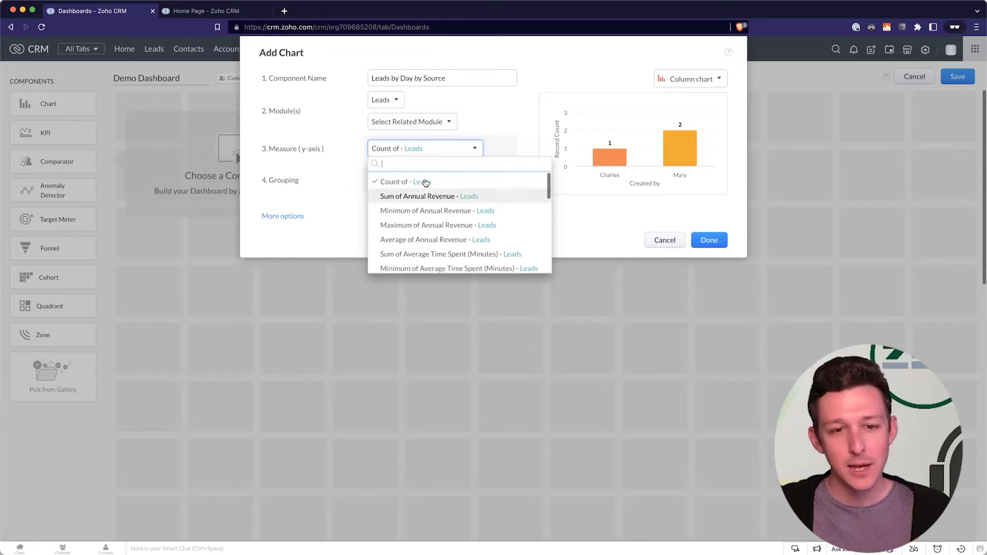
pyautogui.scroll(-6, 409, 205)
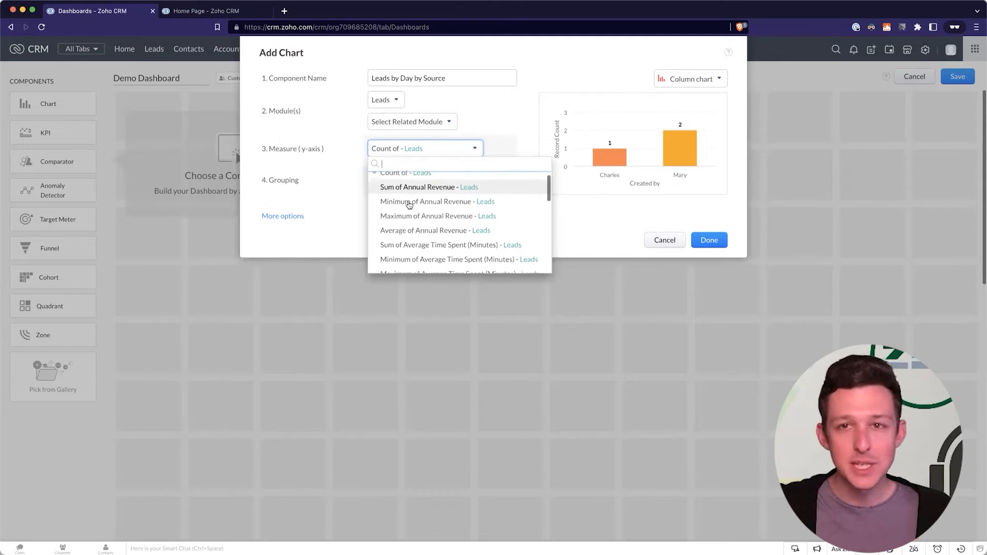
pyautogui.scroll(6, 409, 204)
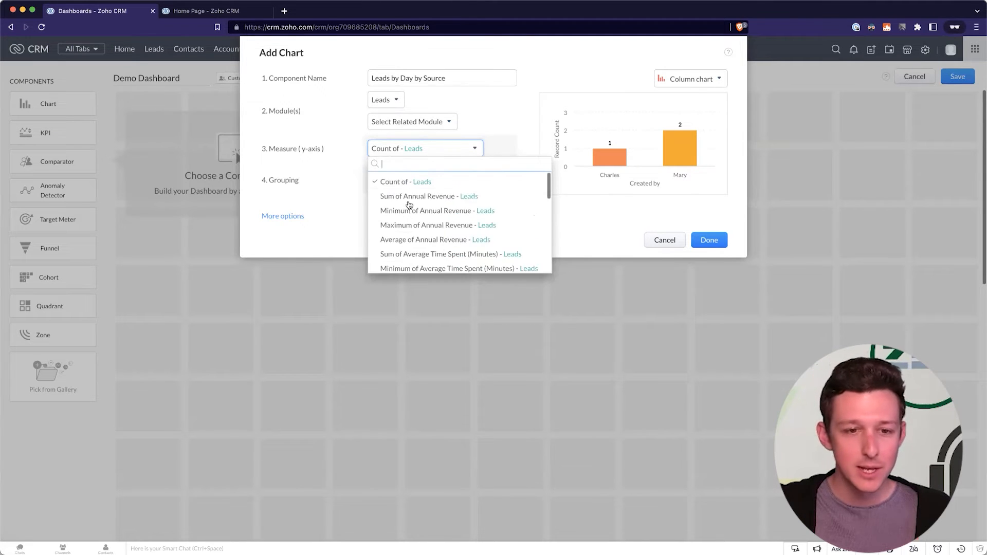
pyautogui.click(414, 184)
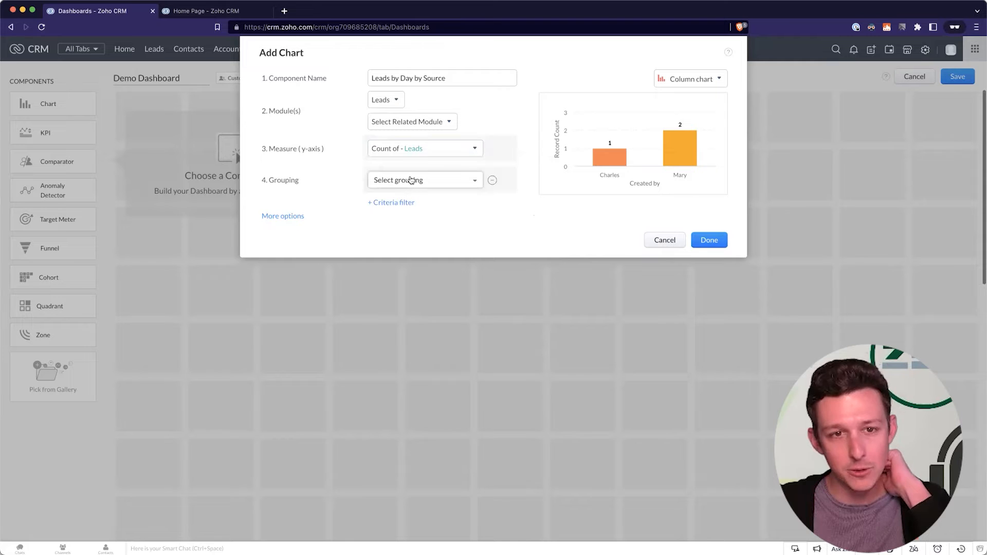
pyautogui.doubleClick(391, 77)
pyautogui.click(391, 78)
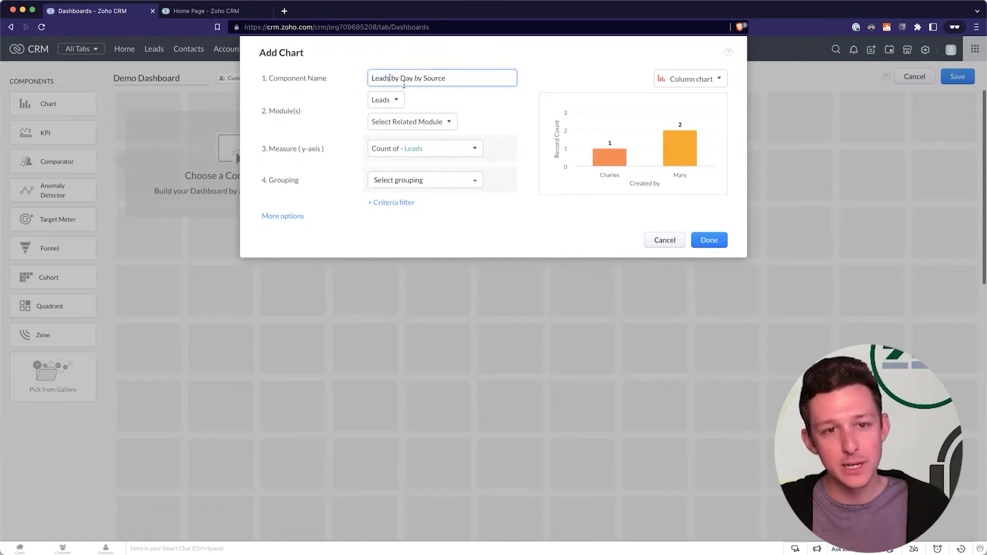
# Group by Created Time by day and add the chart to Demo Dashboard.
pyautogui.click(401, 183)
pyautogui.moveTo(410, 234)
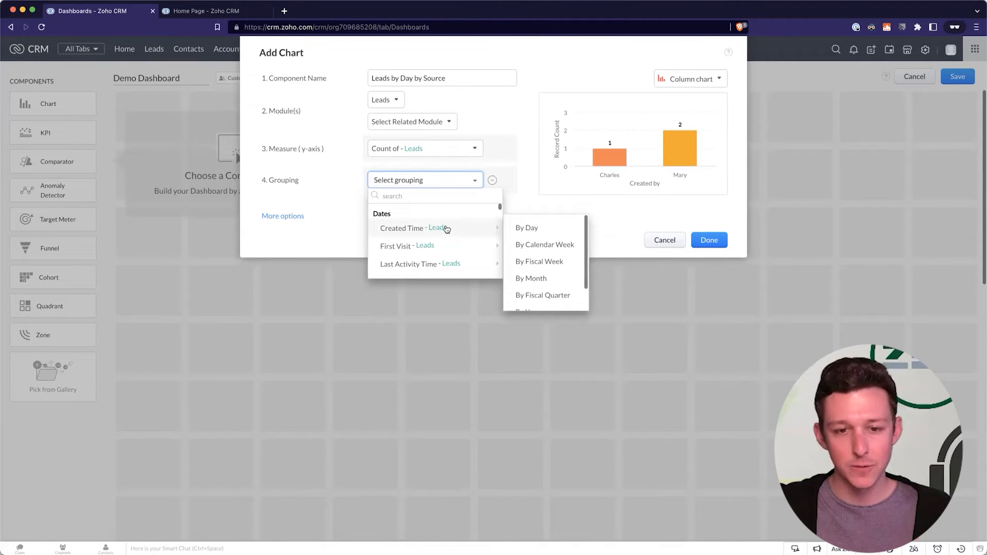
pyautogui.click(531, 231)
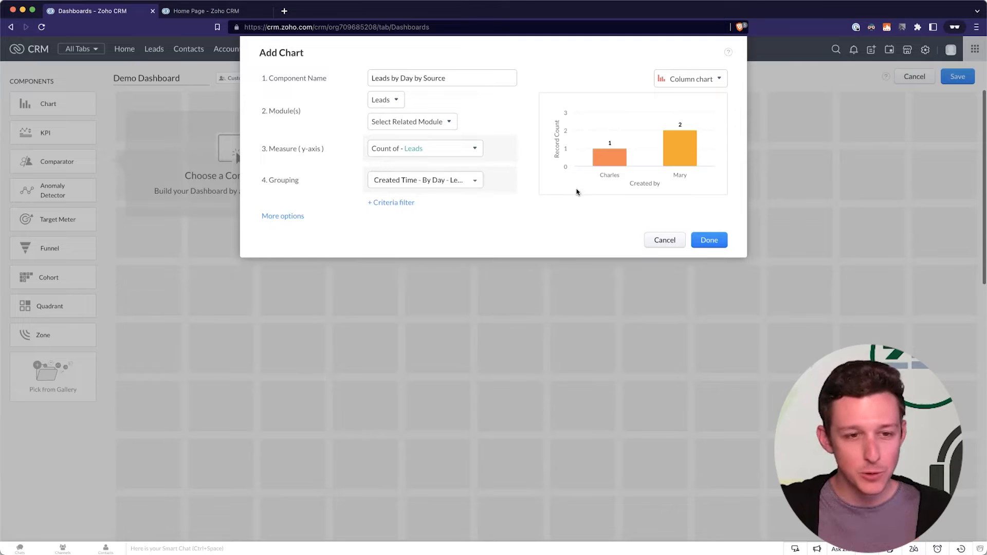
pyautogui.click(718, 239)
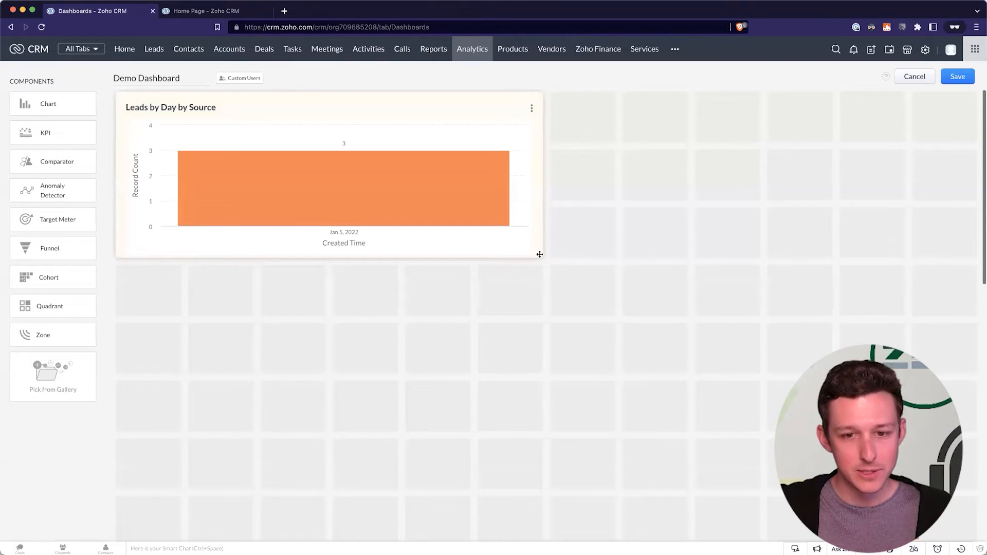
# Make the Leads by Day by Source chart taller and open its Edit Chart form.
pyautogui.click(540, 254)
pyautogui.moveTo(543, 262); pyautogui.dragTo(542, 316)
pyautogui.click(531, 110)
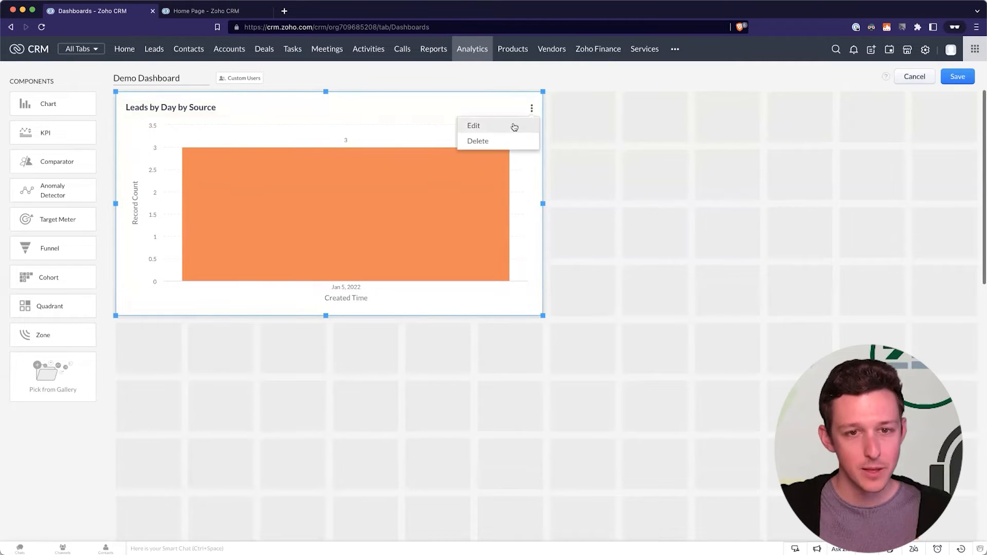
pyautogui.click(514, 126)
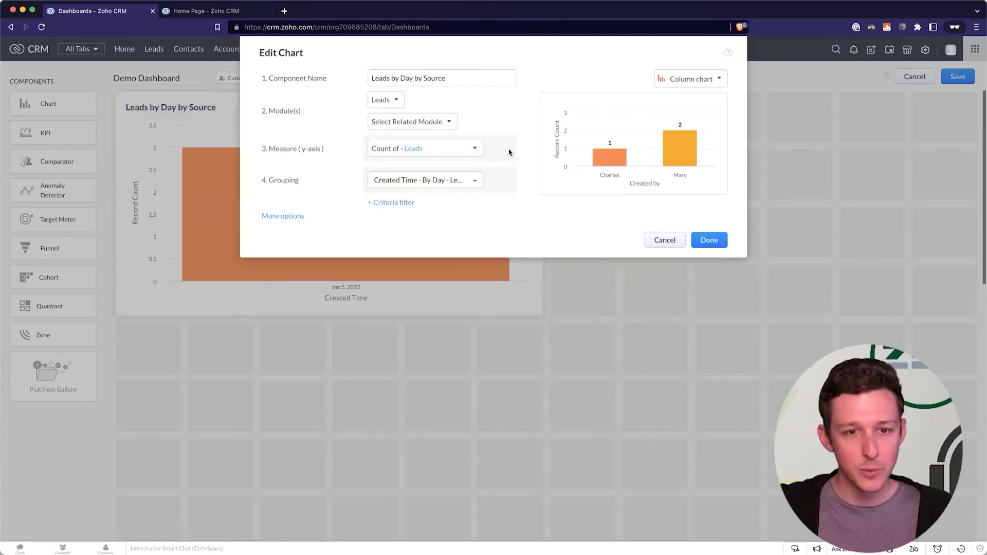
# Try Lead Source as a second grouping and browse chart types, then undo it.
pyautogui.click(506, 180)
pyautogui.click(469, 202)
pyautogui.moveTo(452, 249)
pyautogui.scroll(-5, 452, 257)
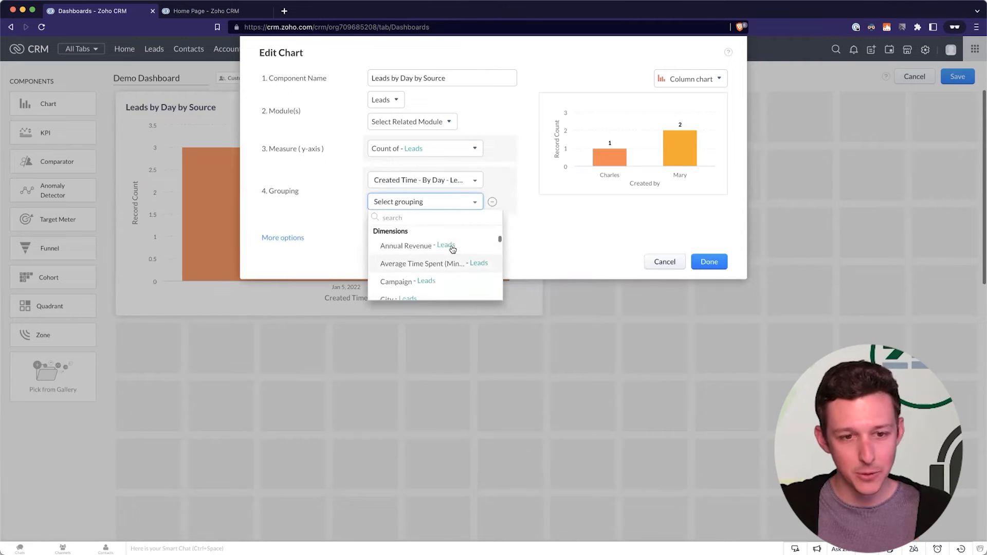
pyautogui.scroll(-5, 448, 265)
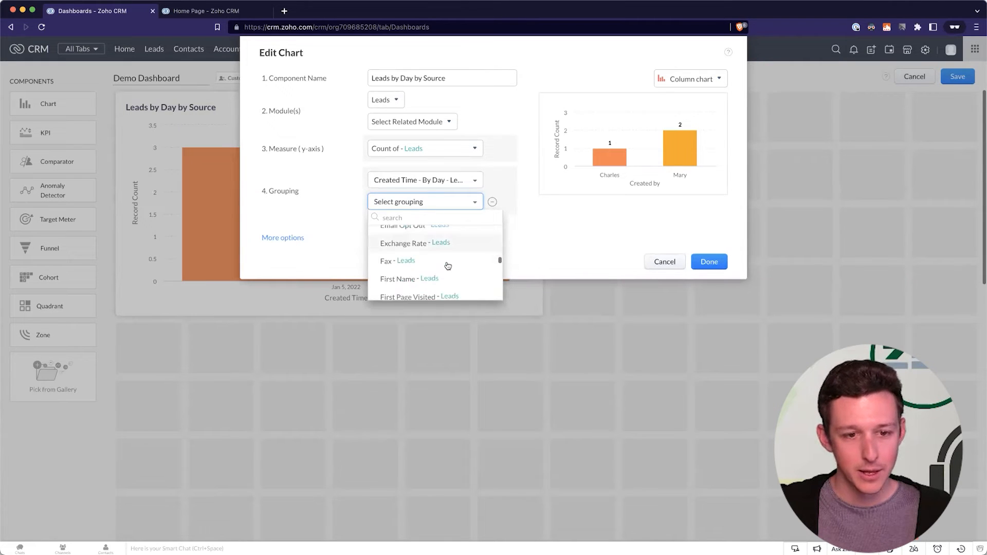
pyautogui.scroll(-3, 448, 265)
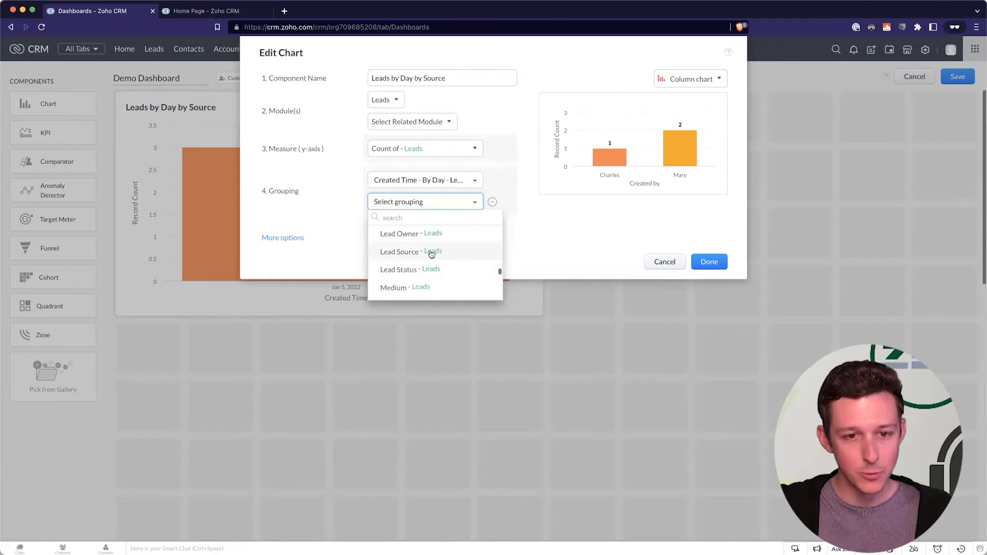
pyautogui.click(430, 253)
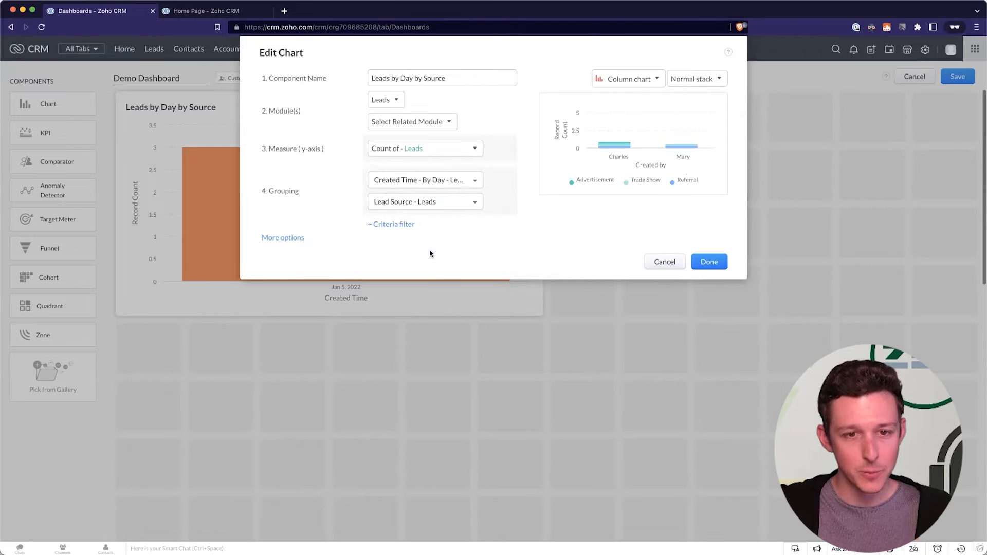
pyautogui.click(640, 77)
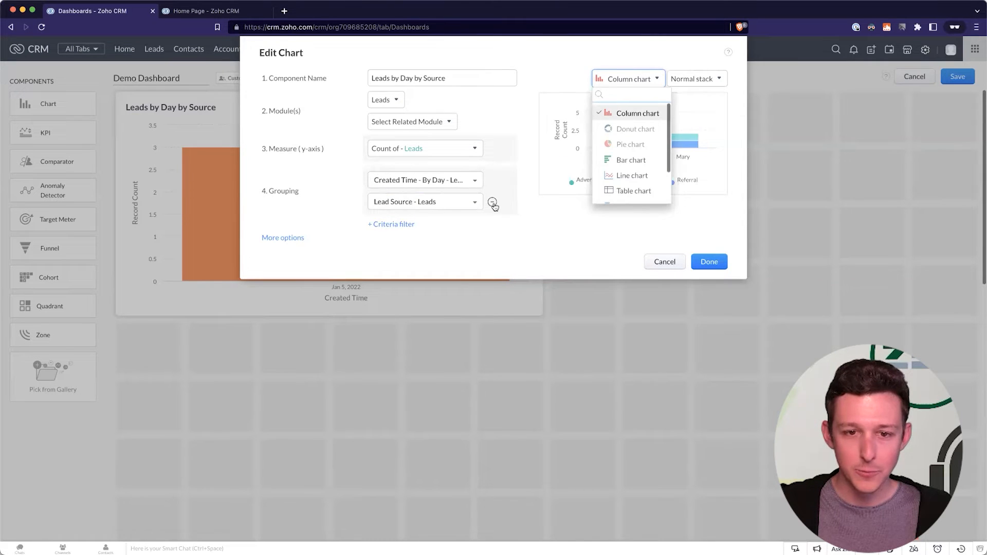
pyautogui.click(492, 201)
pyautogui.click(691, 79)
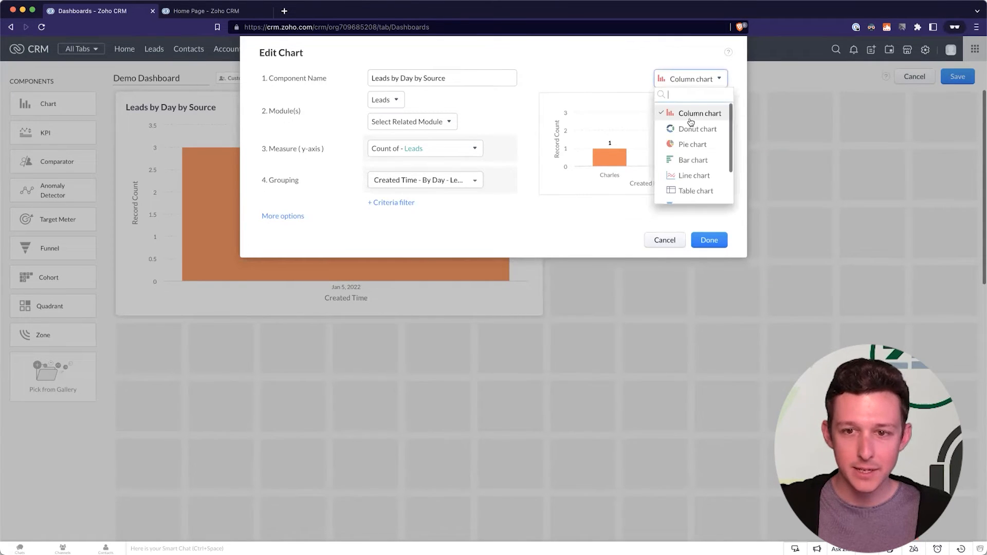
pyautogui.scroll(-3, 692, 121)
pyautogui.scroll(2, 694, 120)
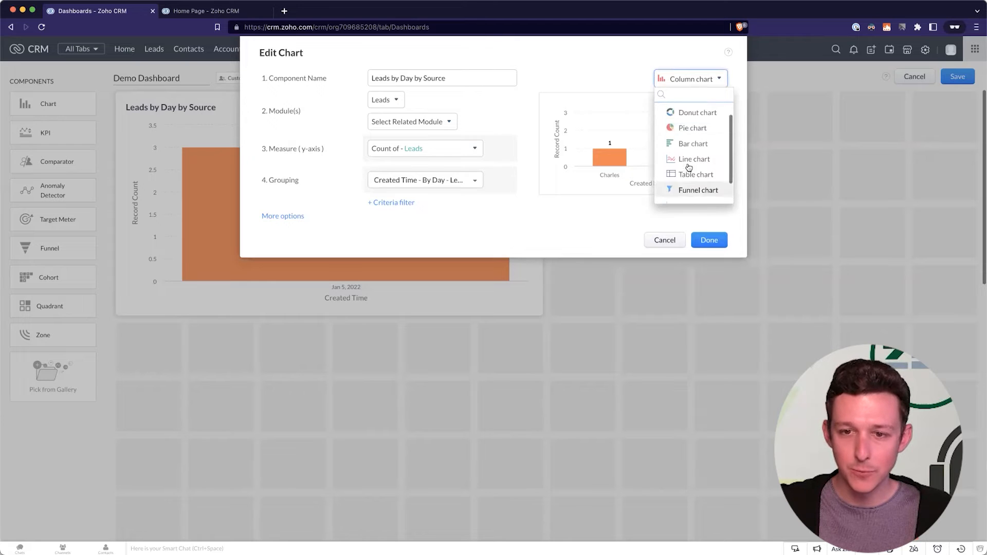
pyautogui.scroll(1, 697, 120)
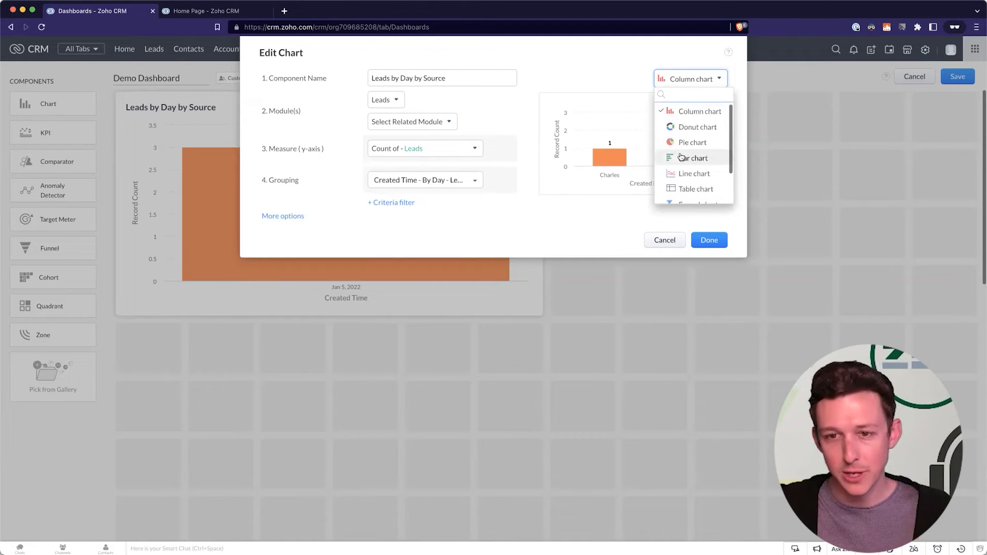
pyautogui.click(471, 181)
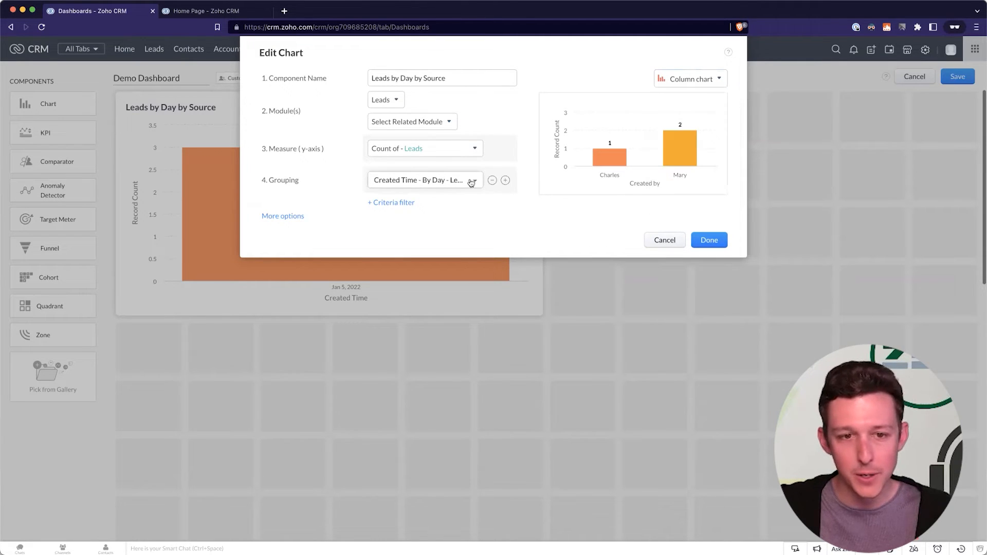
pyautogui.click(513, 182)
# Add Lead Source as the second grouping, keeping Column chart and Normal stack, and apply.
pyautogui.click(506, 181)
pyautogui.click(461, 204)
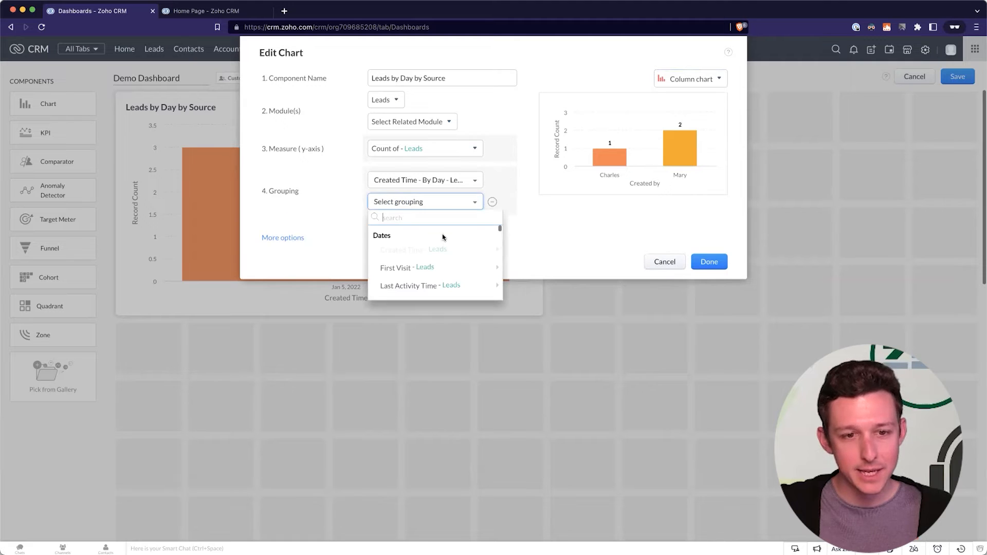
pyautogui.write('lead')
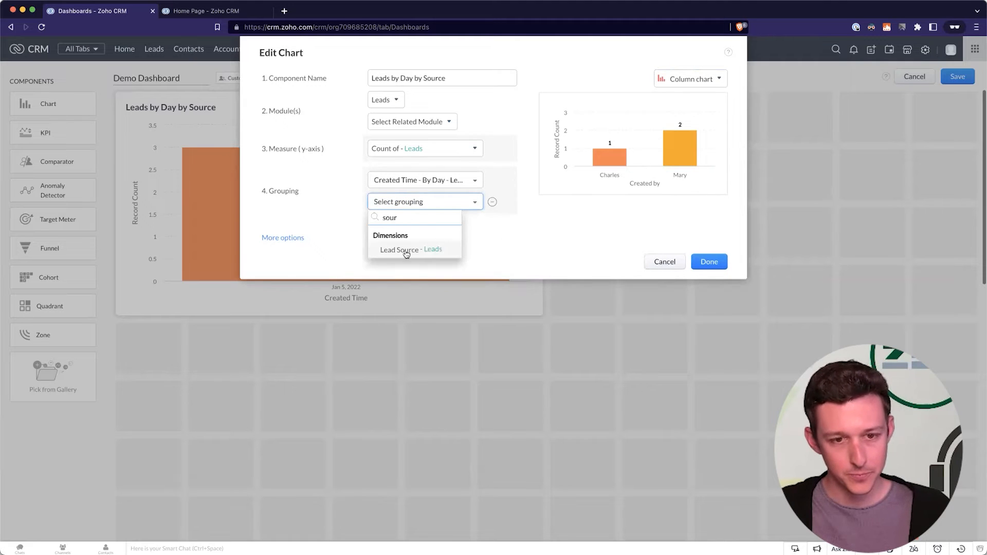
pyautogui.click(405, 253)
pyautogui.click(657, 80)
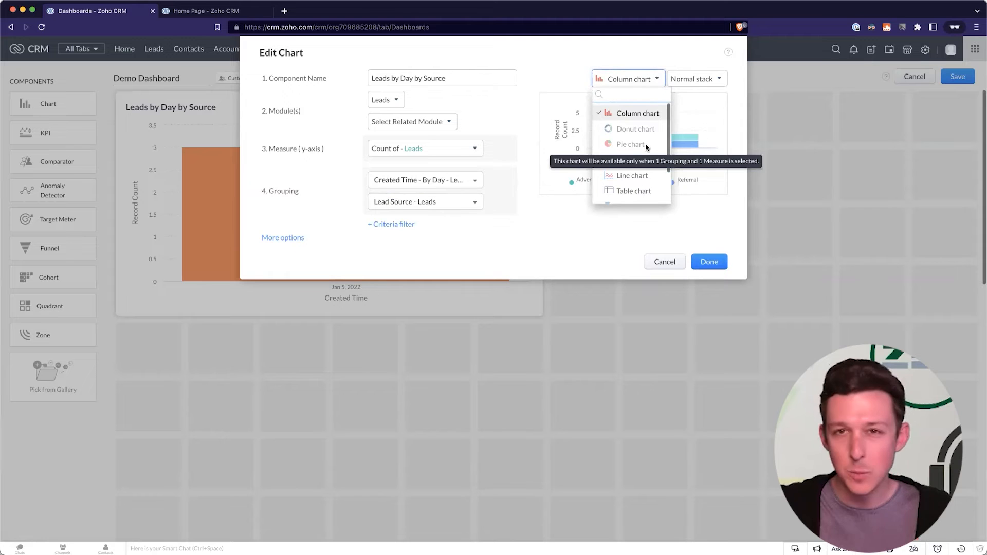
pyautogui.scroll(-1, 647, 148)
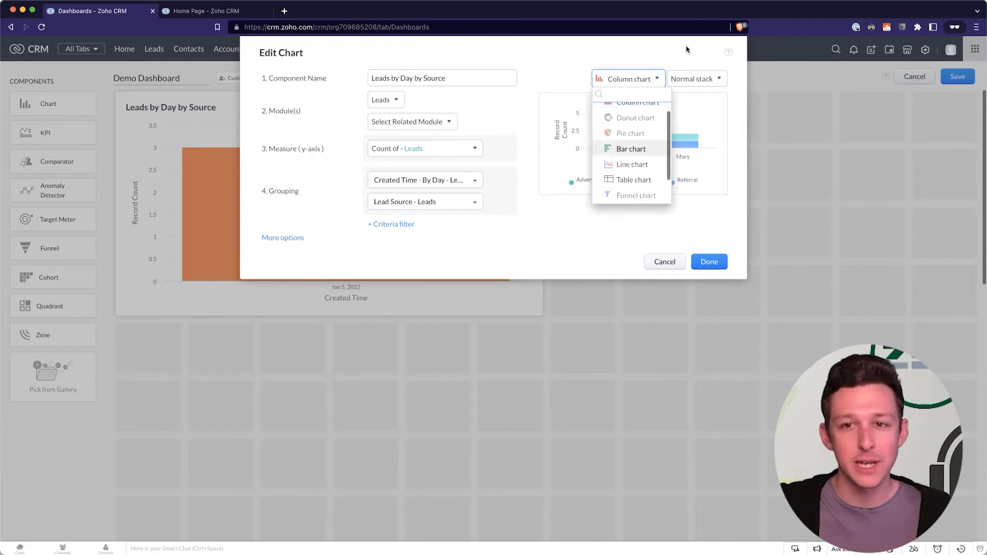
pyautogui.click(689, 69)
pyautogui.click(687, 77)
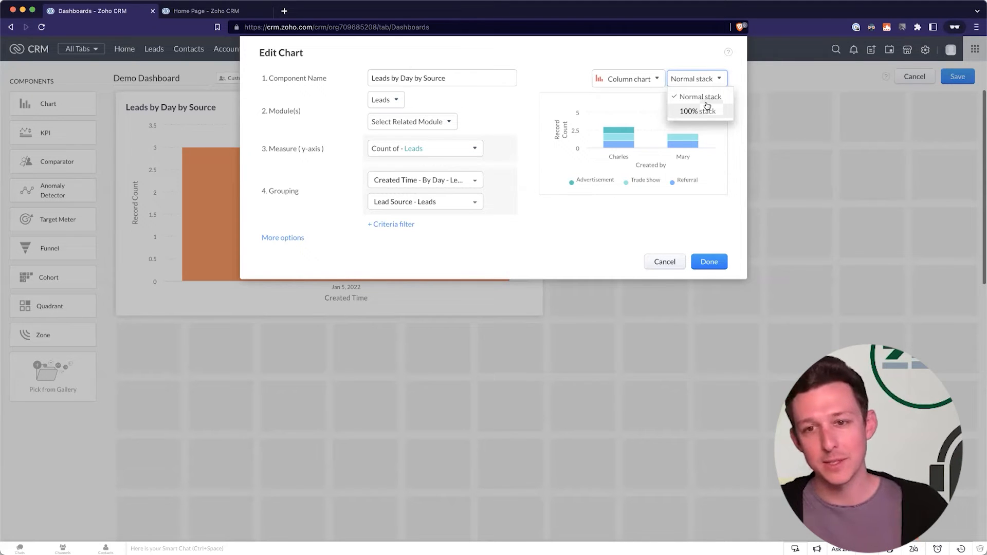
pyautogui.click(706, 96)
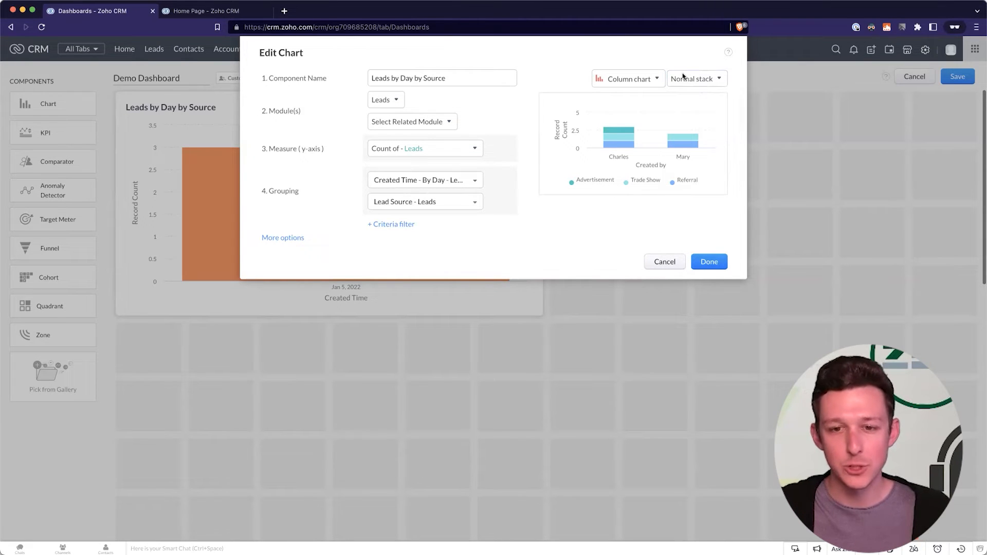
pyautogui.click(710, 262)
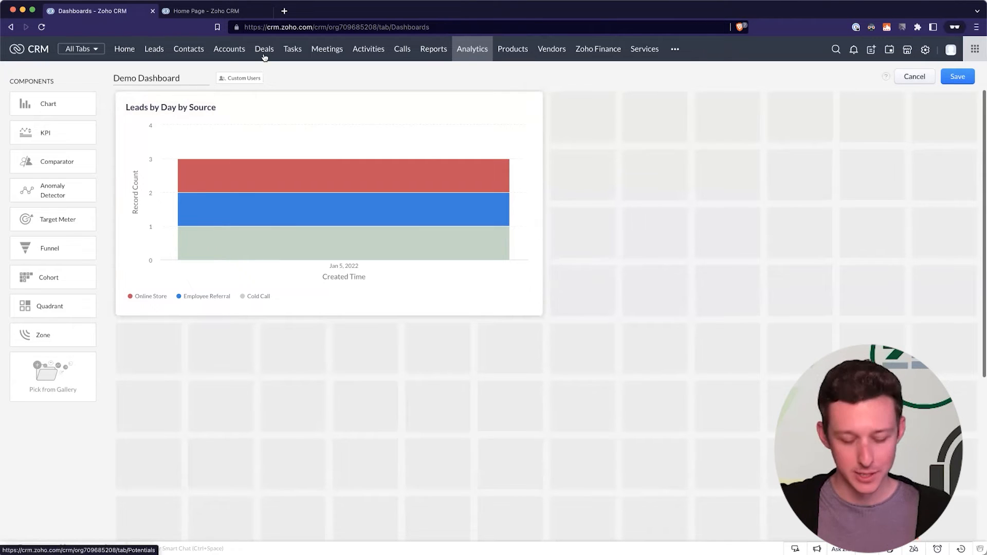
# Review the seven open deals in a new Deals tab, then return to the dashboard.
pyautogui.click(532, 108)
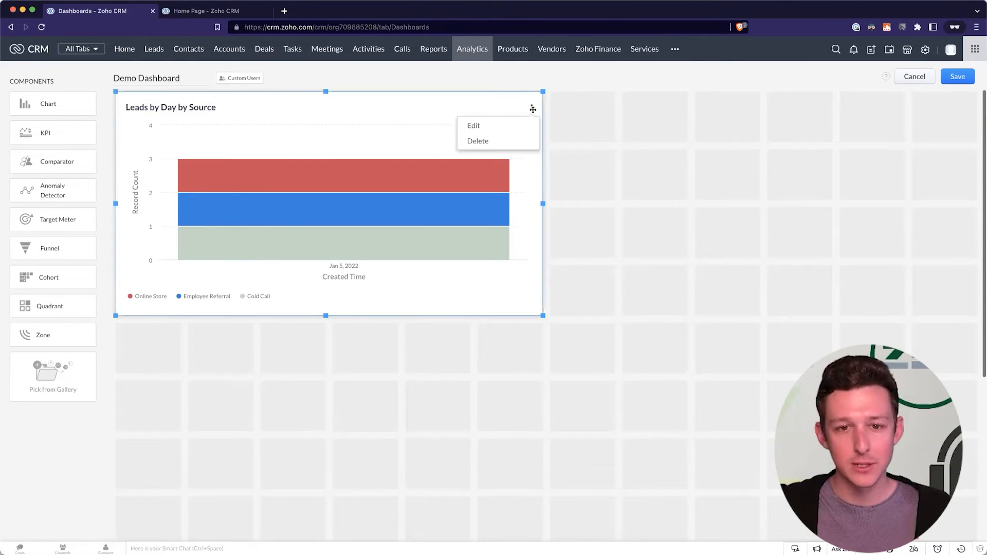
pyautogui.click(270, 53)
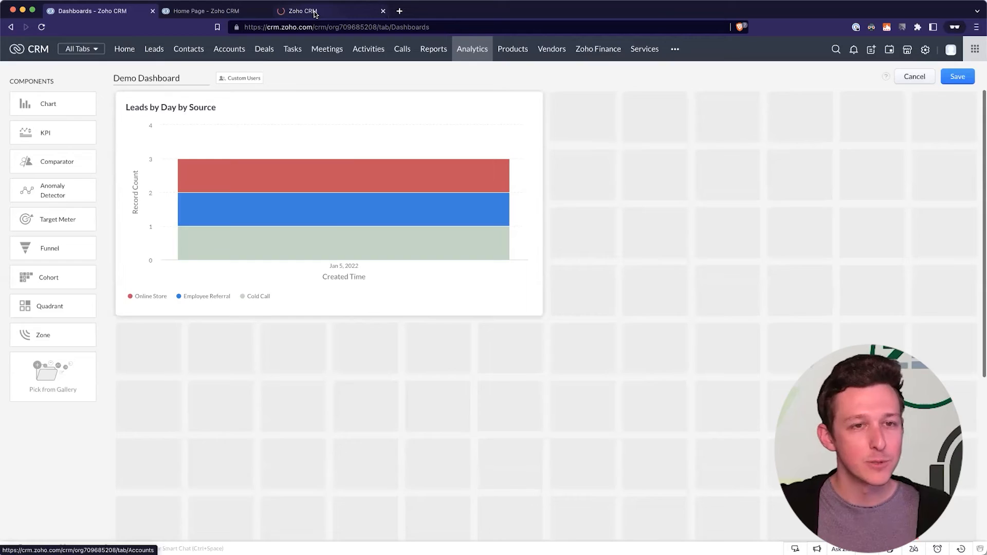
pyautogui.click(315, 12)
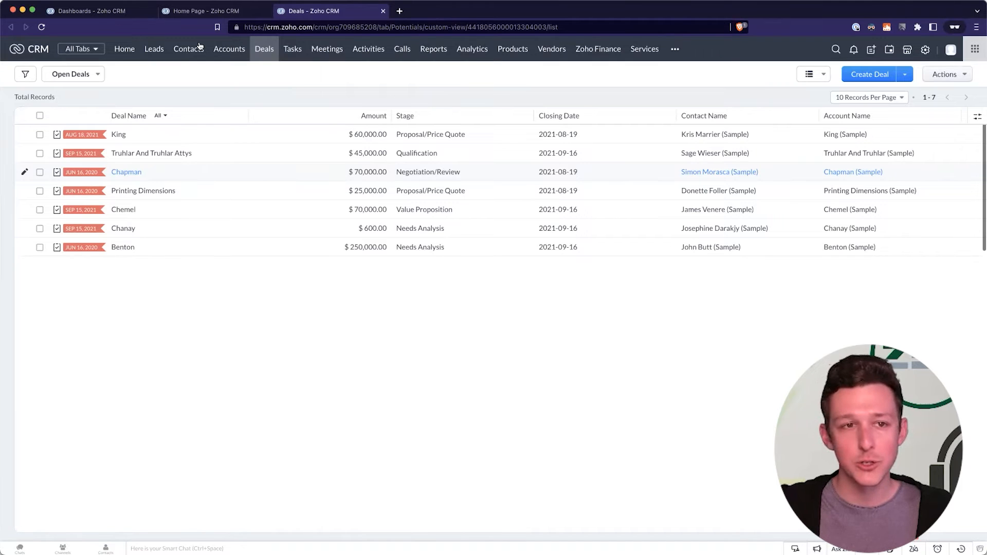
pyautogui.click(100, 11)
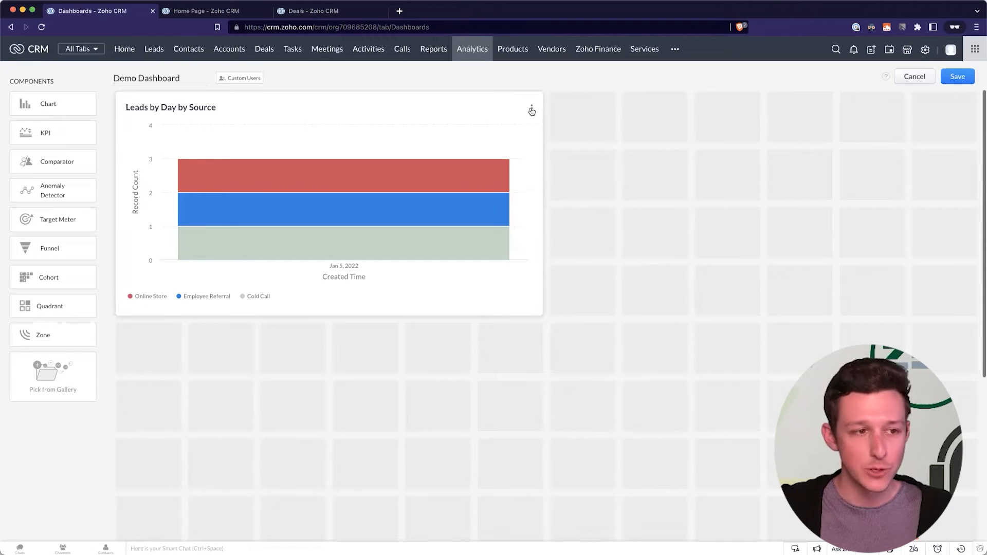
# Switch the chart's module to Deals, counting deals as the measure.
pyautogui.click(532, 111)
pyautogui.click(519, 128)
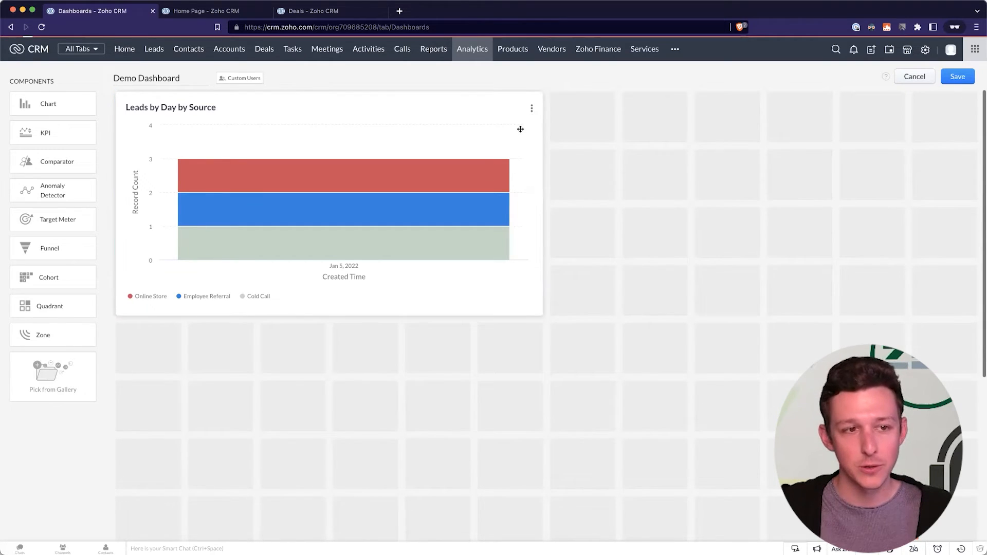
pyautogui.click(389, 101)
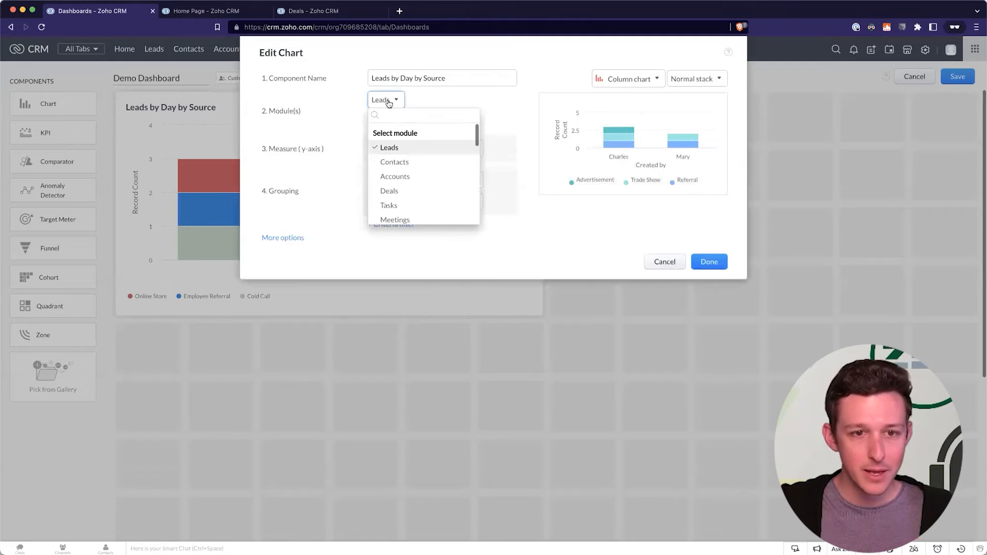
pyautogui.click(389, 191)
pyautogui.click(476, 148)
pyautogui.click(445, 183)
pyautogui.click(445, 185)
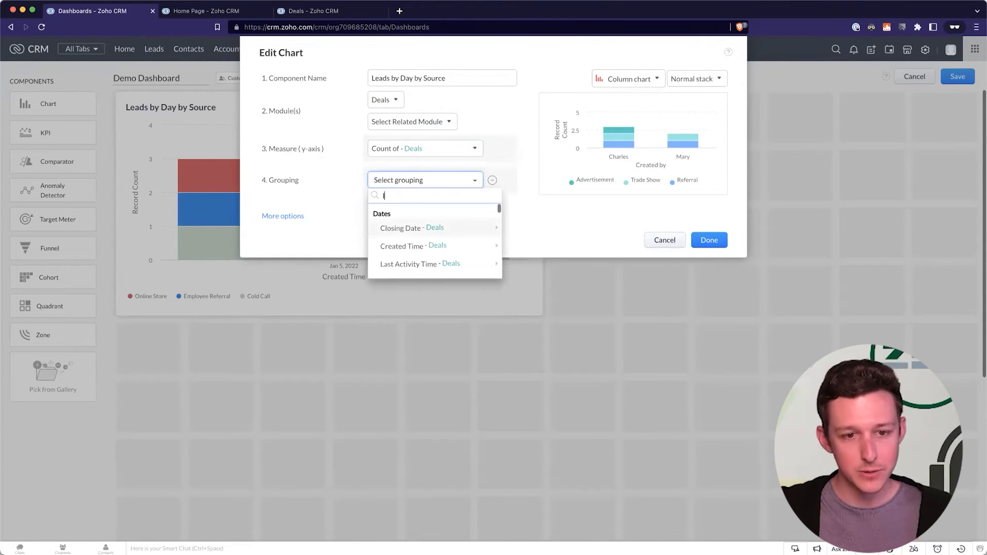
# Rename it 'Deals Closed by Day by Source', grouped by Closing Date by day and Lead Source.
pyautogui.click(399, 79)
pyautogui.moveTo(468, 78); pyautogui.dragTo(327, 78)
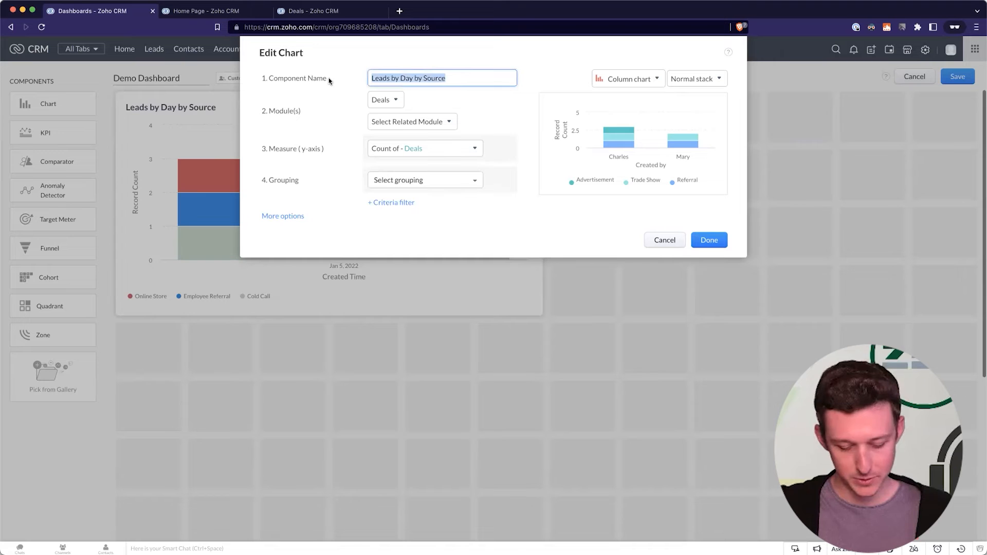
pyautogui.write('Deals Closed by Day')
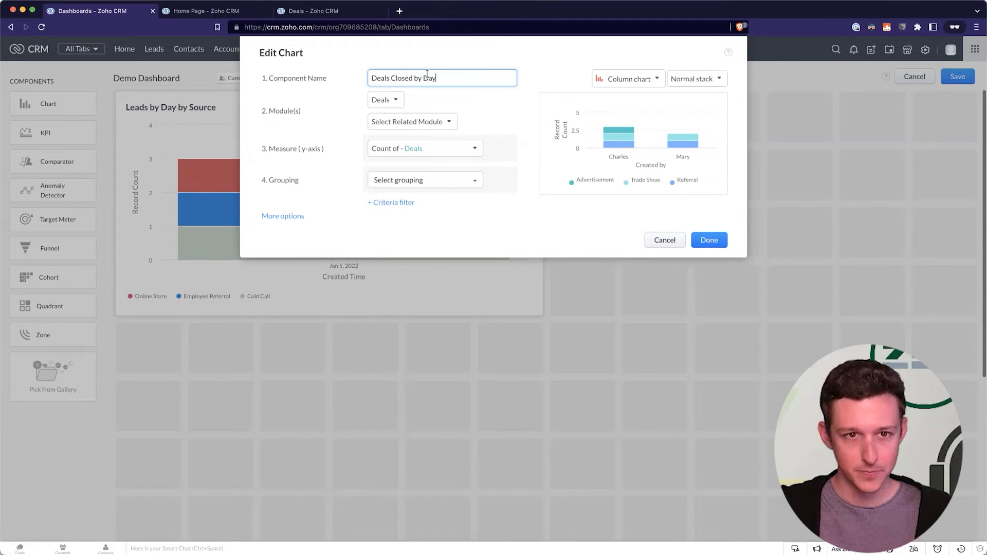
pyautogui.click(449, 184)
pyautogui.moveTo(434, 228)
pyautogui.click(532, 229)
pyautogui.click(506, 183)
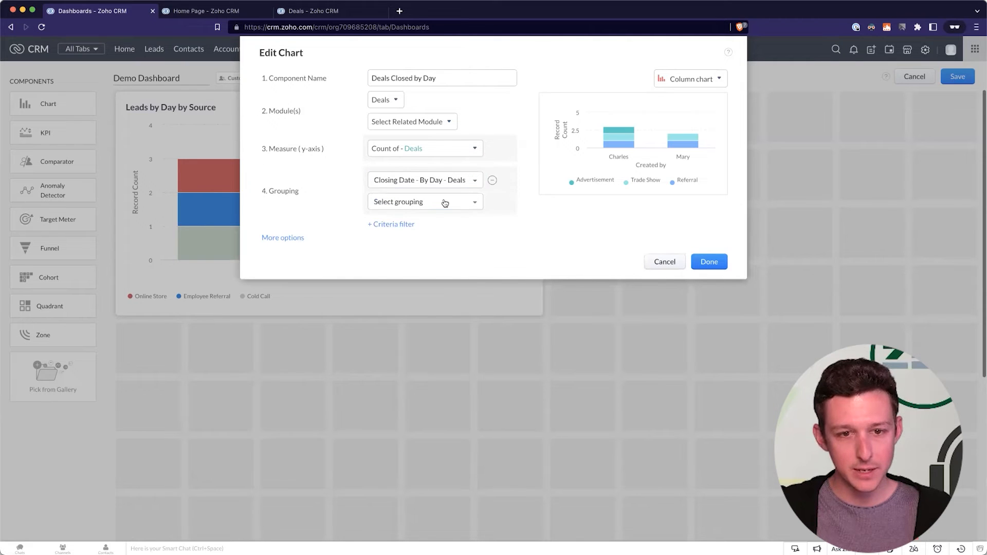
pyautogui.click(445, 202)
pyautogui.write('lead')
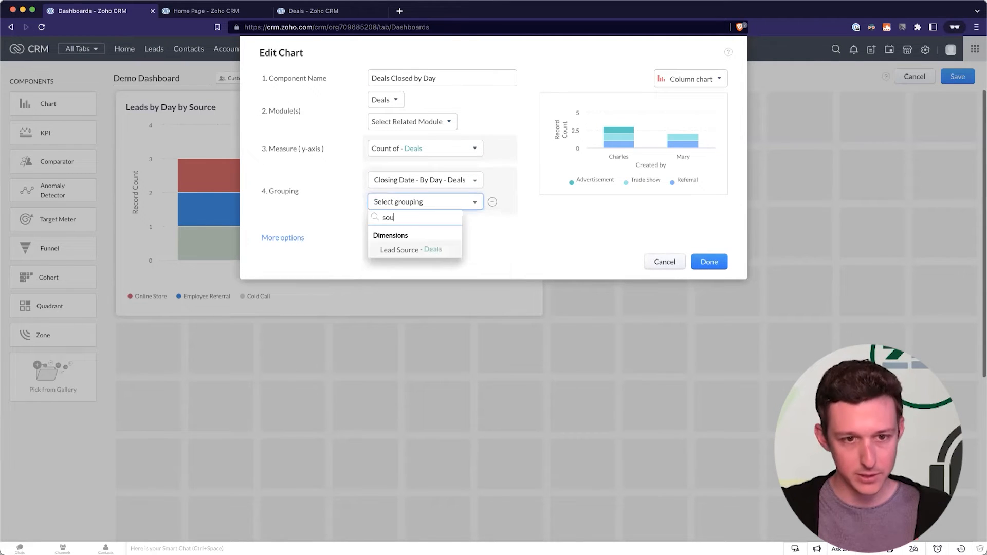
pyautogui.click(417, 251)
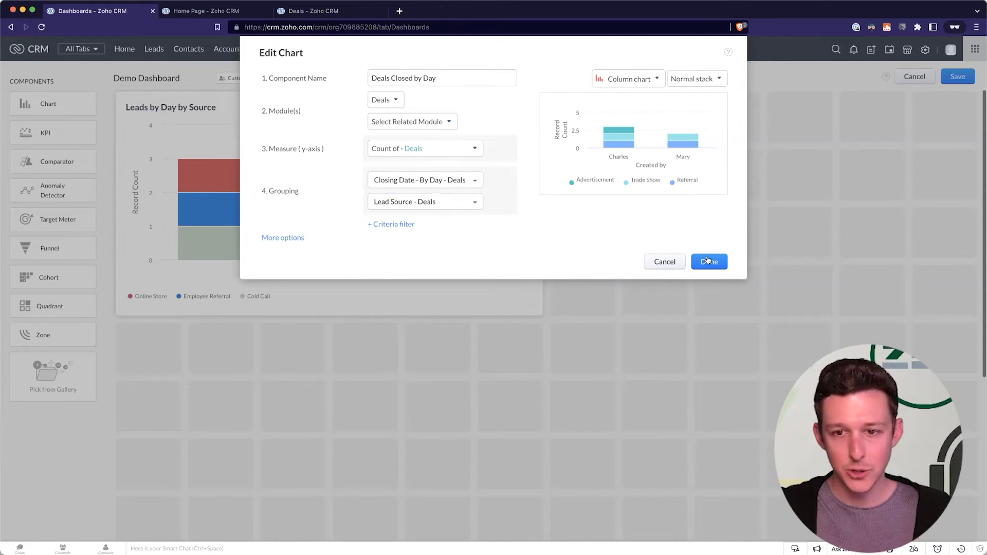
pyautogui.click(472, 75)
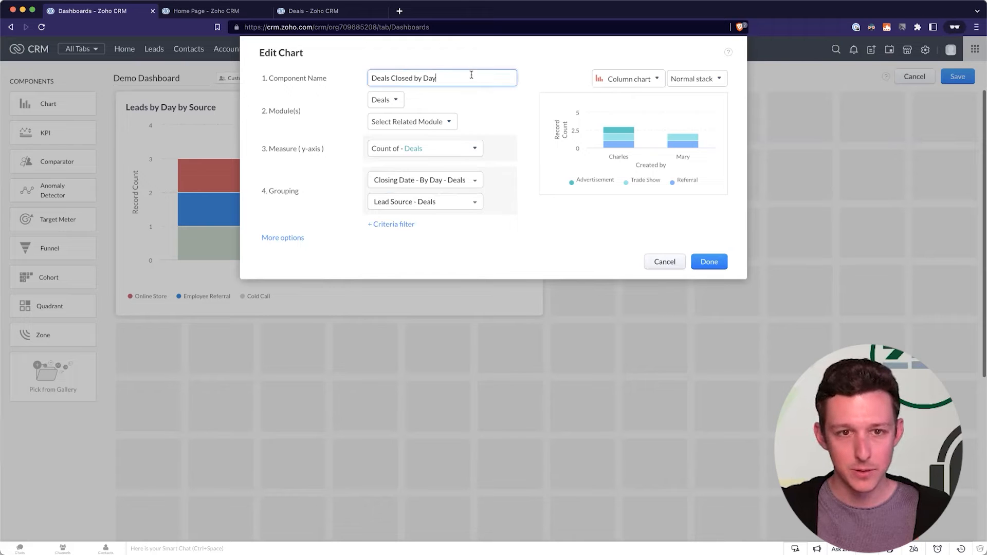
pyautogui.write('by Source')
pyautogui.click(703, 261)
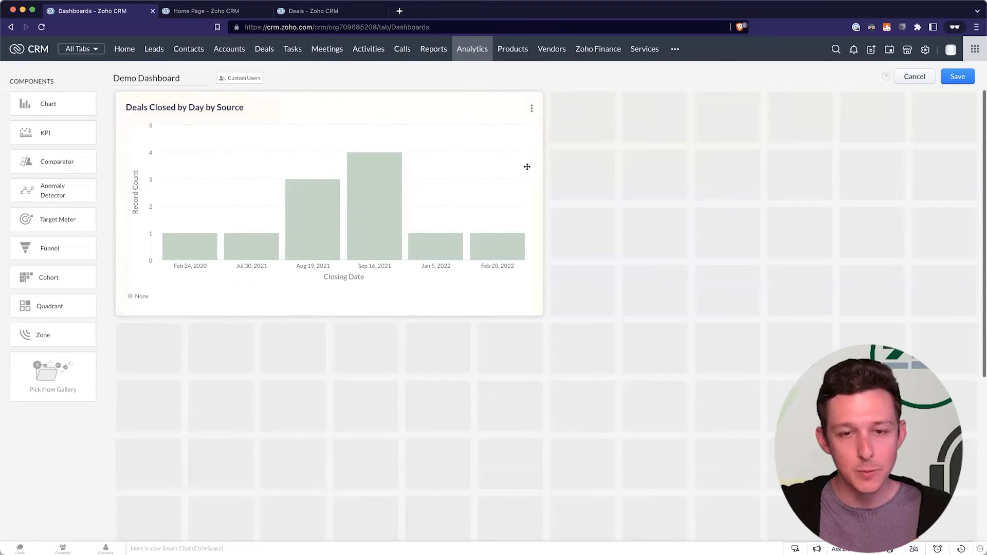
# Remove the Lead Source grouping and filter the chart to deals whose Stage is WON.
pyautogui.click(531, 110)
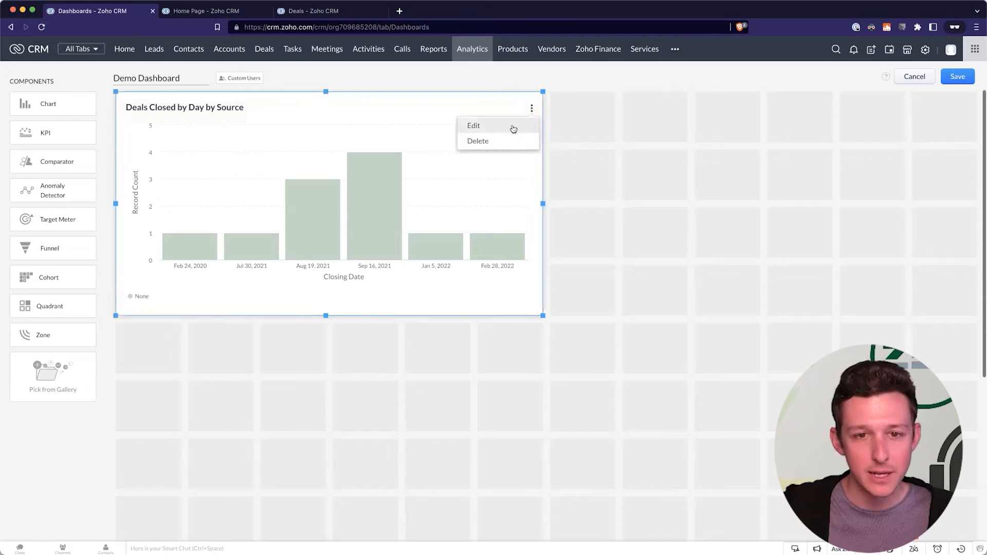
pyautogui.click(512, 127)
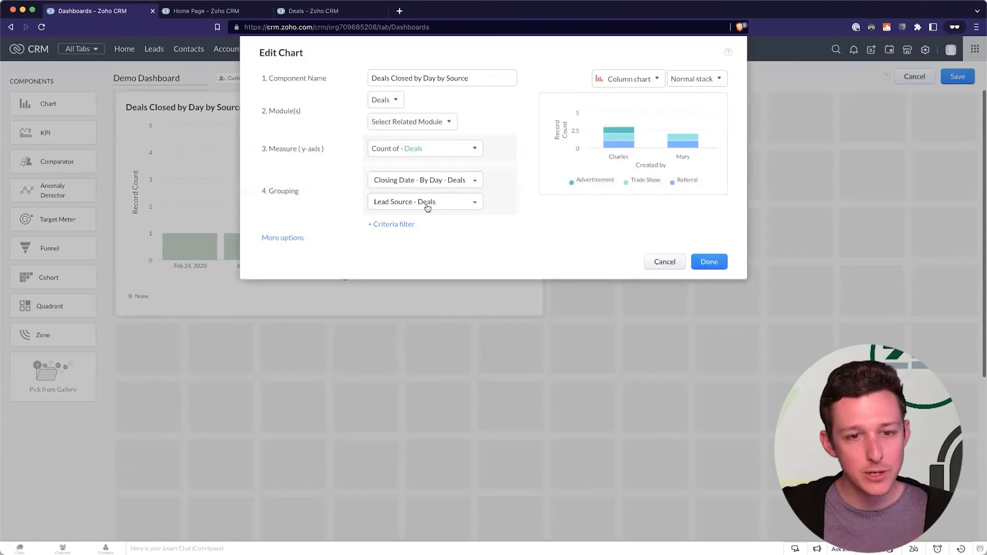
pyautogui.click(394, 226)
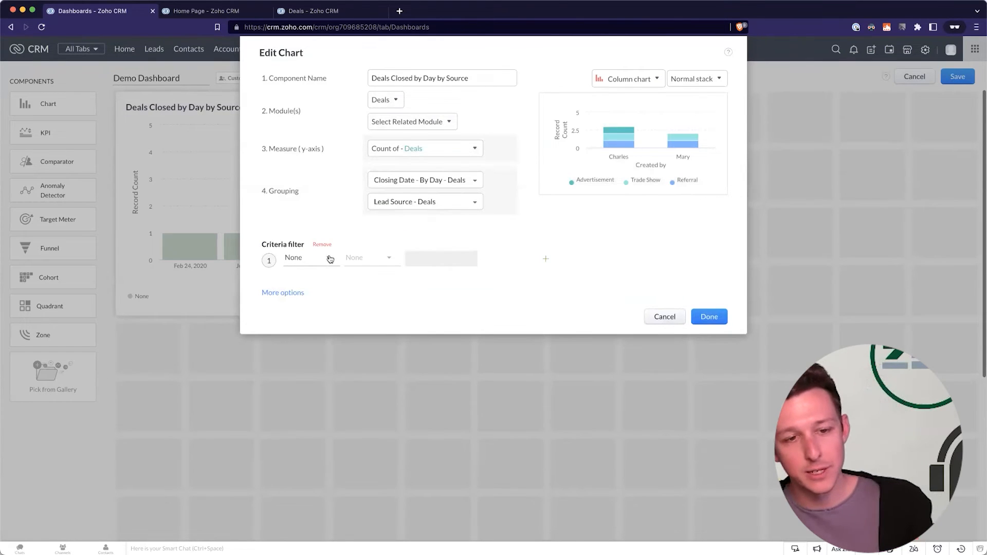
pyautogui.moveTo(460, 203)
pyautogui.click(493, 204)
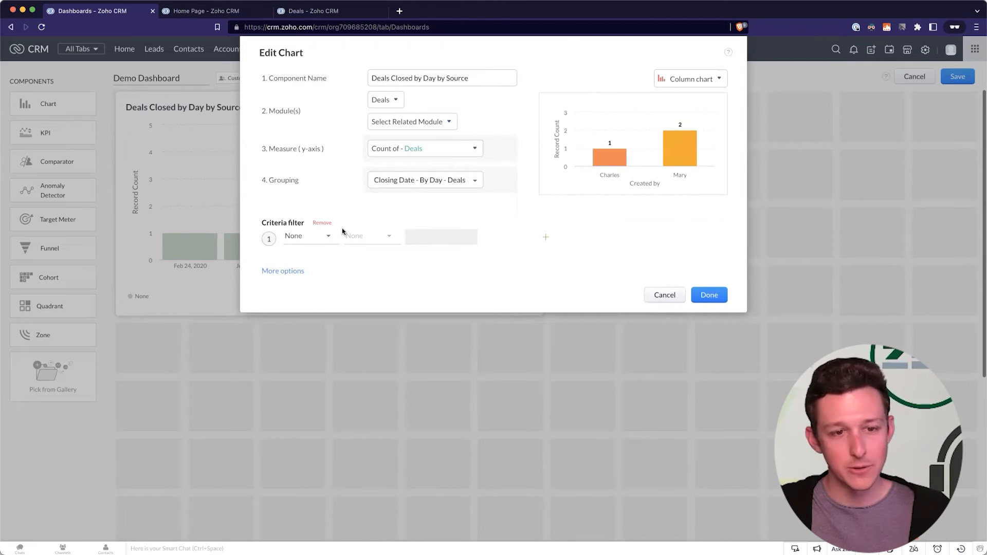
pyautogui.click(311, 239)
pyautogui.write('stage')
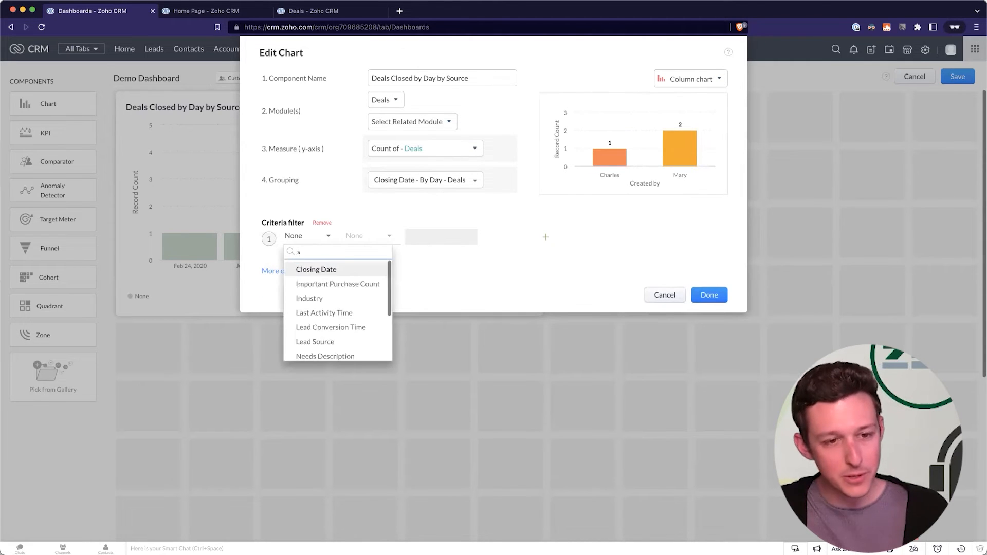
pyautogui.click(303, 269)
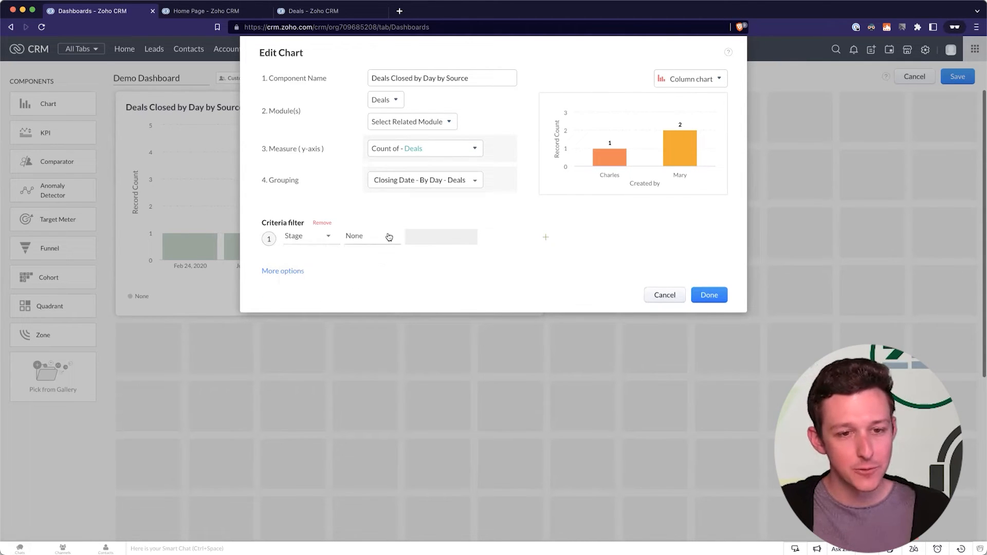
pyautogui.click(388, 237)
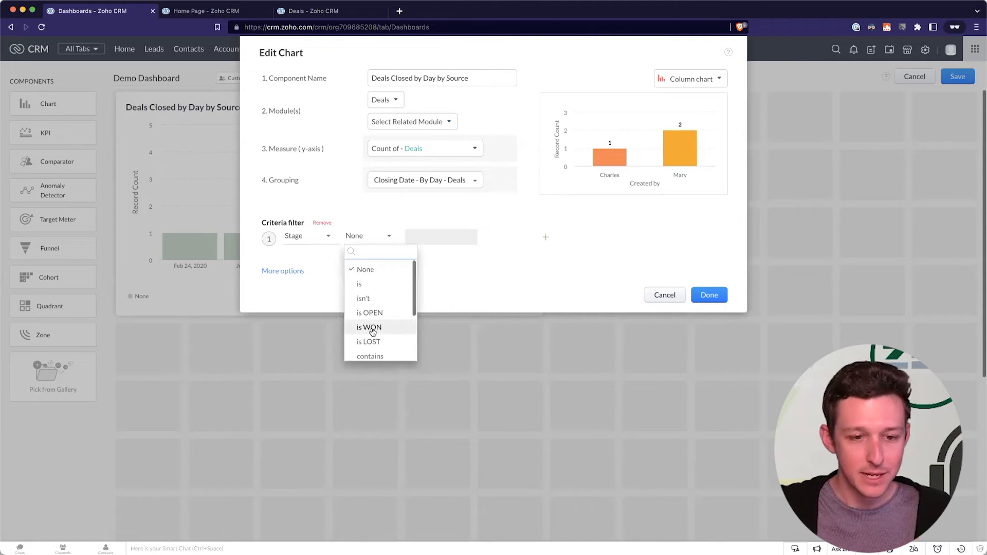
pyautogui.scroll(-3, 373, 330)
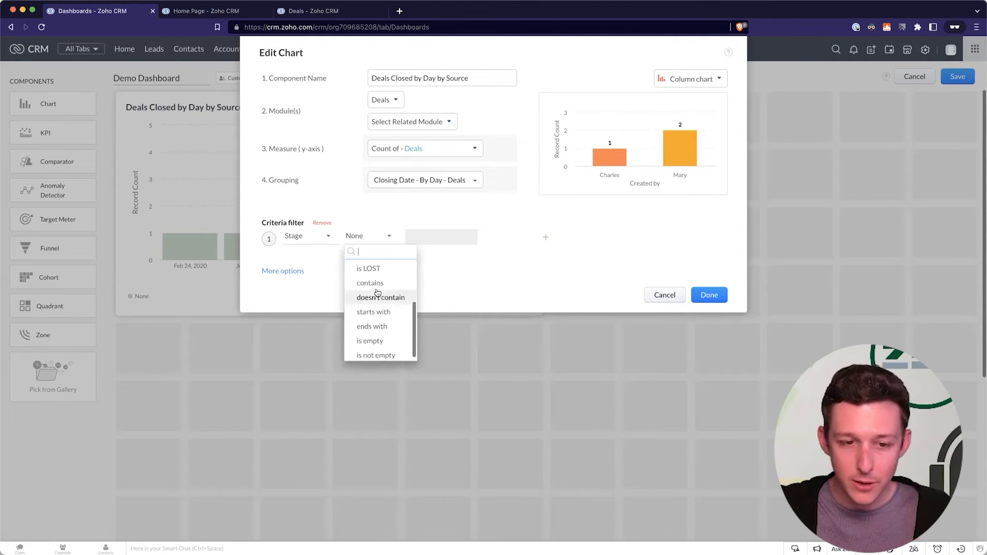
pyautogui.scroll(1, 381, 273)
pyautogui.click(380, 273)
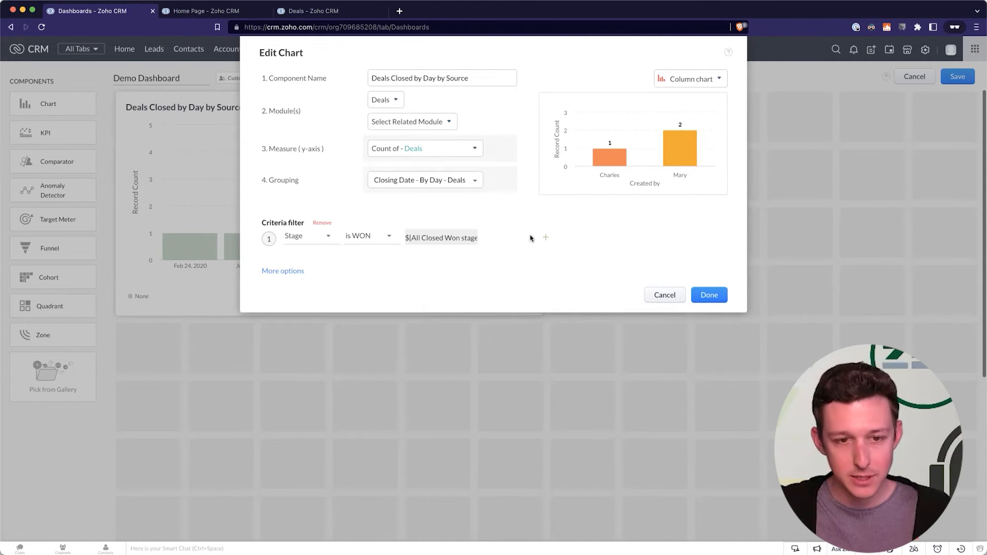
# Add an OR filter condition so deals with Stage is LOST are included too.
pyautogui.click(546, 237)
pyautogui.click(322, 273)
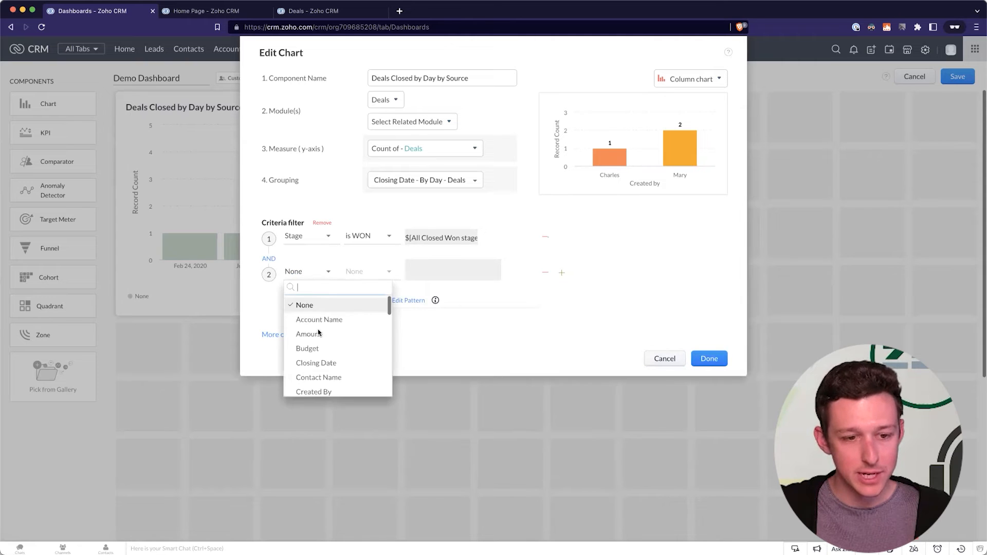
pyautogui.click(273, 260)
pyautogui.click(300, 272)
pyautogui.write('stage')
pyautogui.click(376, 279)
pyautogui.click(319, 278)
pyautogui.write('stage')
pyautogui.click(307, 305)
pyautogui.click(378, 273)
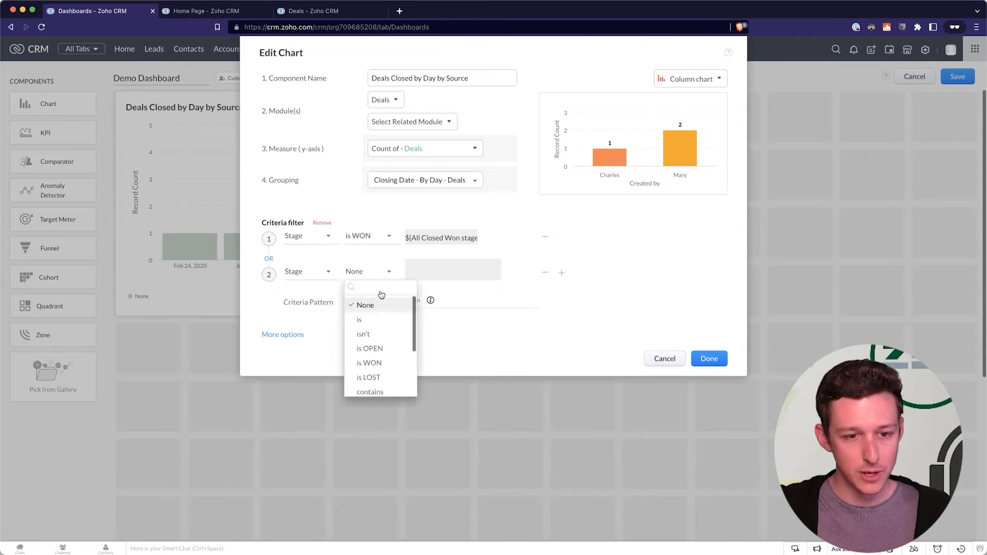
pyautogui.press('Return')
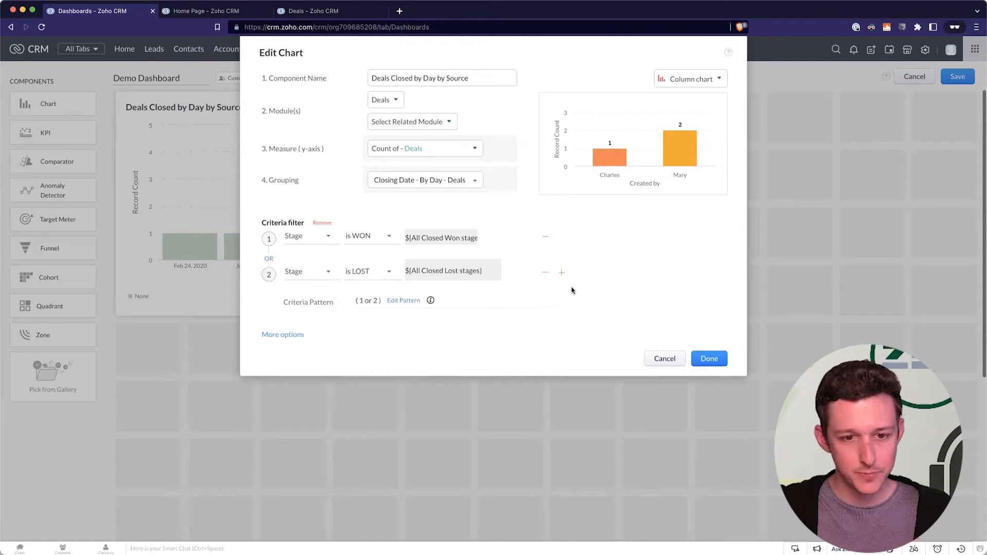
# Add deal Stage as the second grouping and apply the chart edits.
pyautogui.click(492, 180)
pyautogui.click(441, 206)
pyautogui.write('stage')
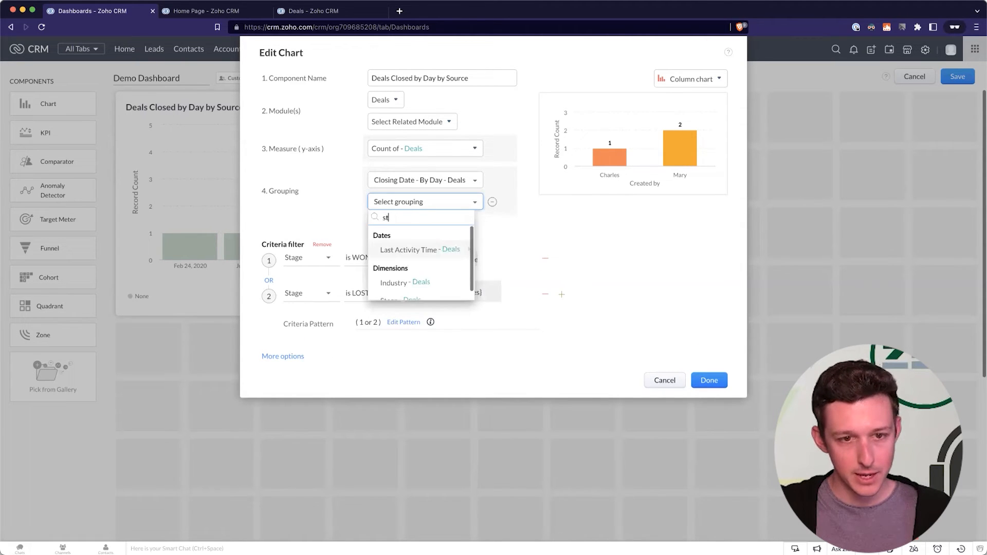
pyautogui.click(412, 250)
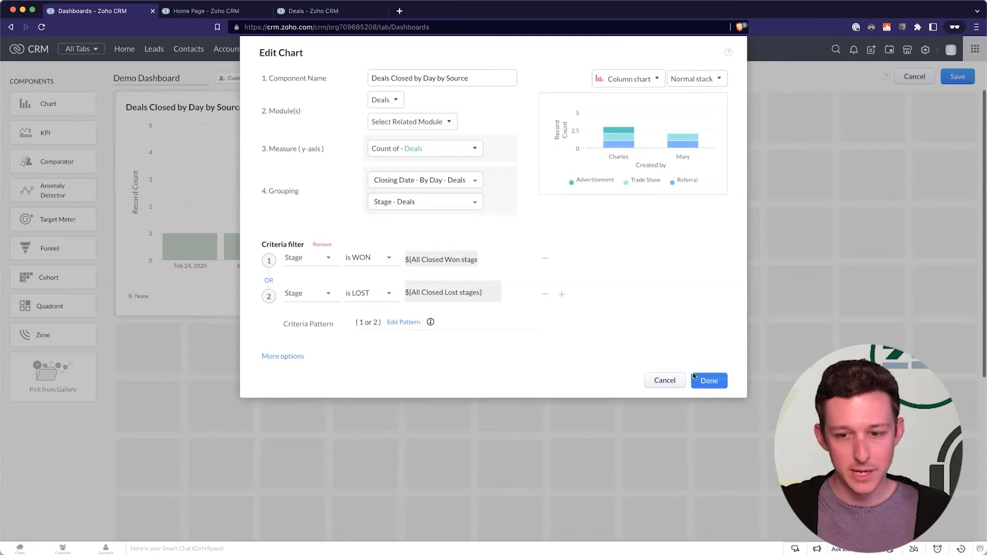
pyautogui.click(709, 380)
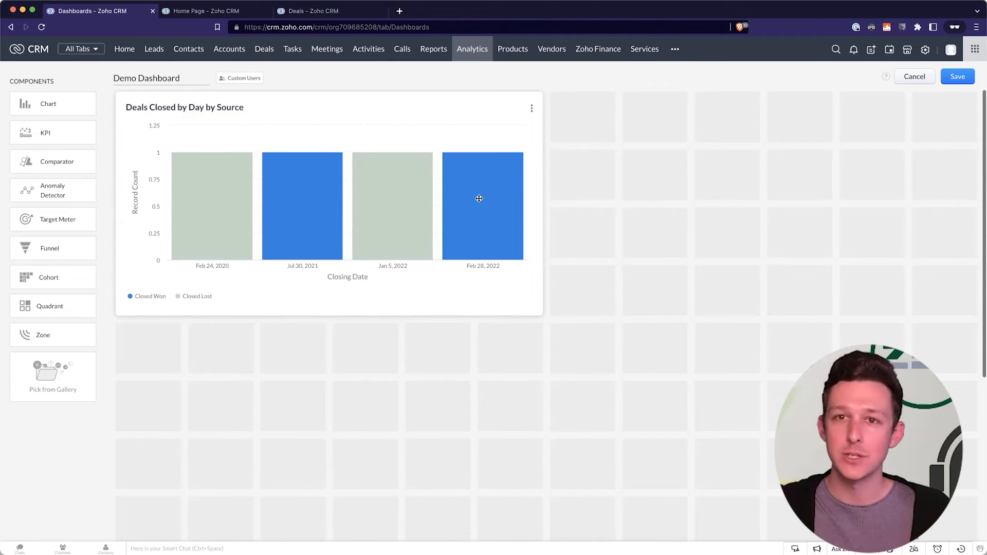
# Drop a KPI component from the Components panel onto the Demo Dashboard grid.
pyautogui.moveTo(61, 139); pyautogui.dragTo(218, 132)
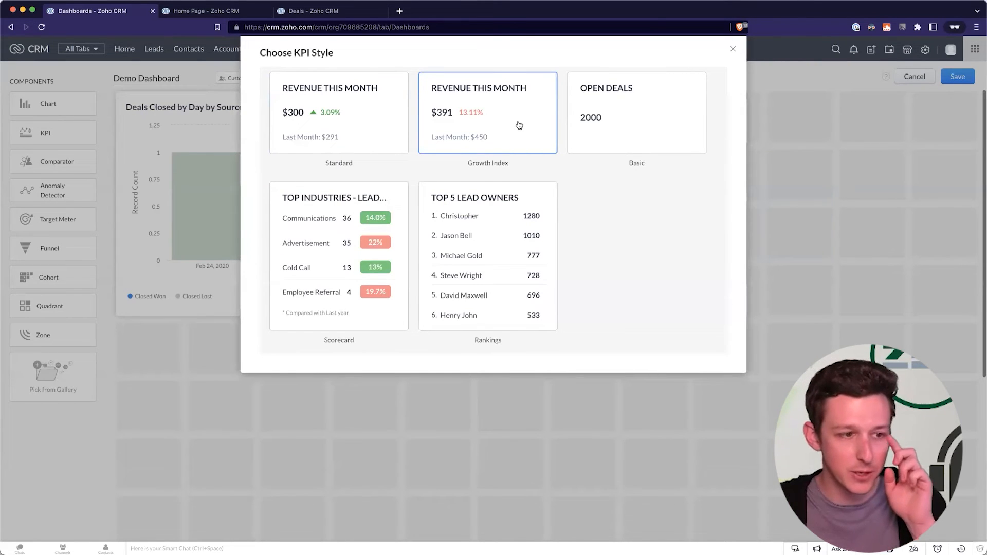
# Choose the Basic KPI style, name it Open Deals - Created This Year, and base it on Deals.
pyautogui.click(650, 100)
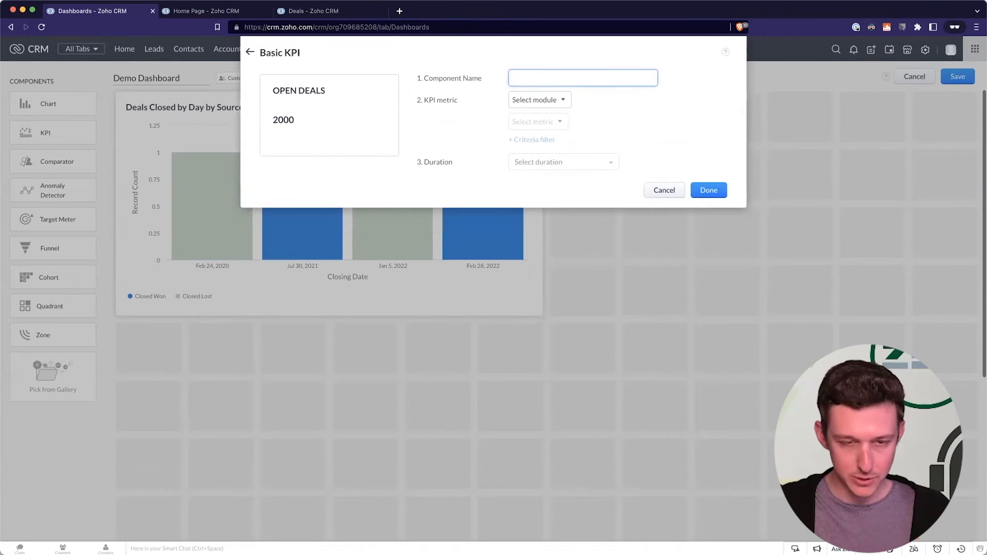
pyautogui.write('Open')
pyautogui.click(536, 100)
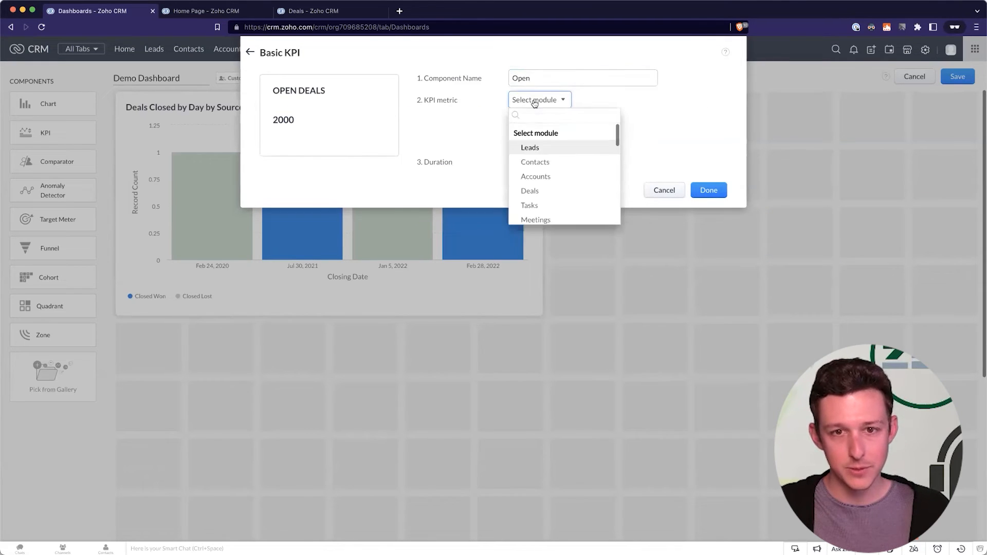
pyautogui.click(537, 190)
pyautogui.write('Deals')
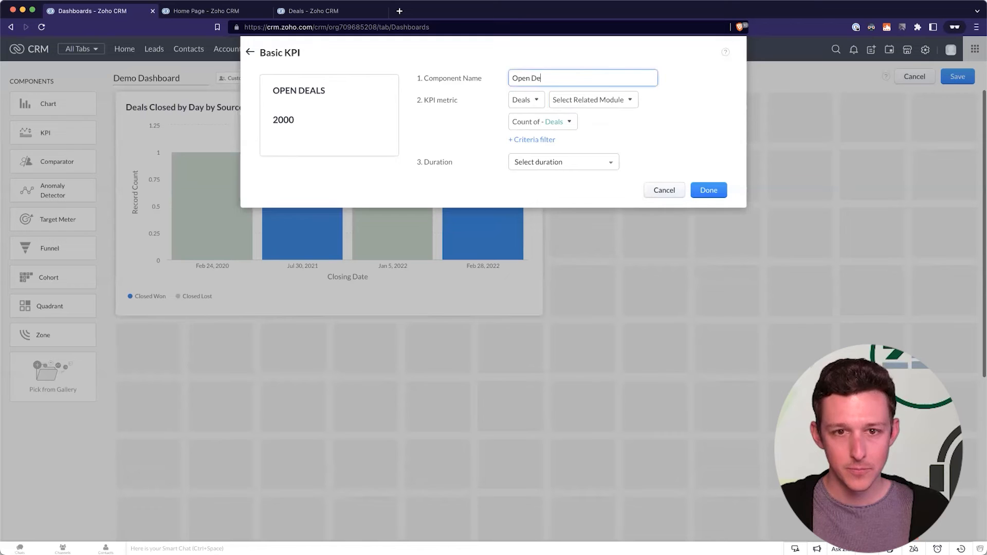
# Add a criteria filter so the KPI counts only deals whose Stage is OPEN.
pyautogui.click(542, 143)
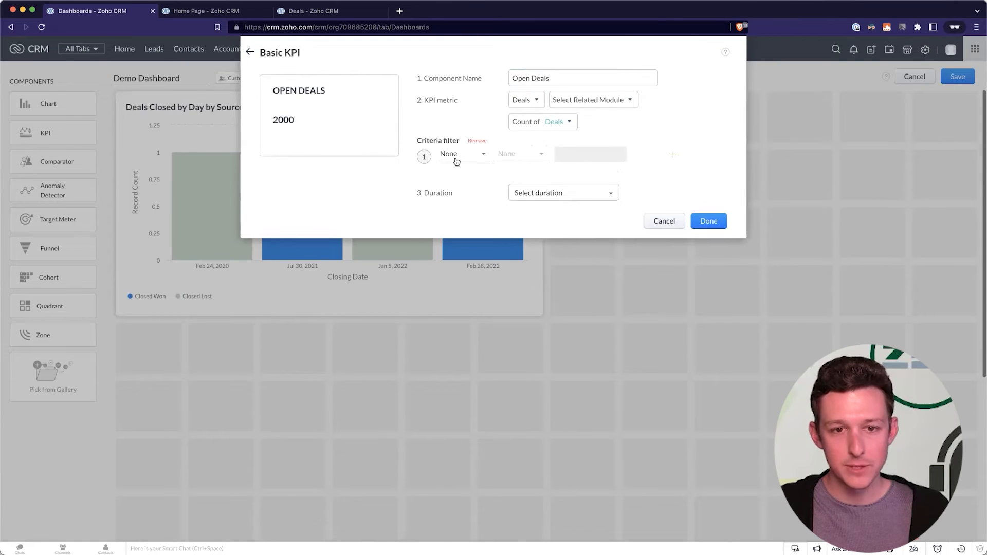
pyautogui.click(457, 157)
pyautogui.write('stage')
pyautogui.click(461, 187)
pyautogui.click(525, 154)
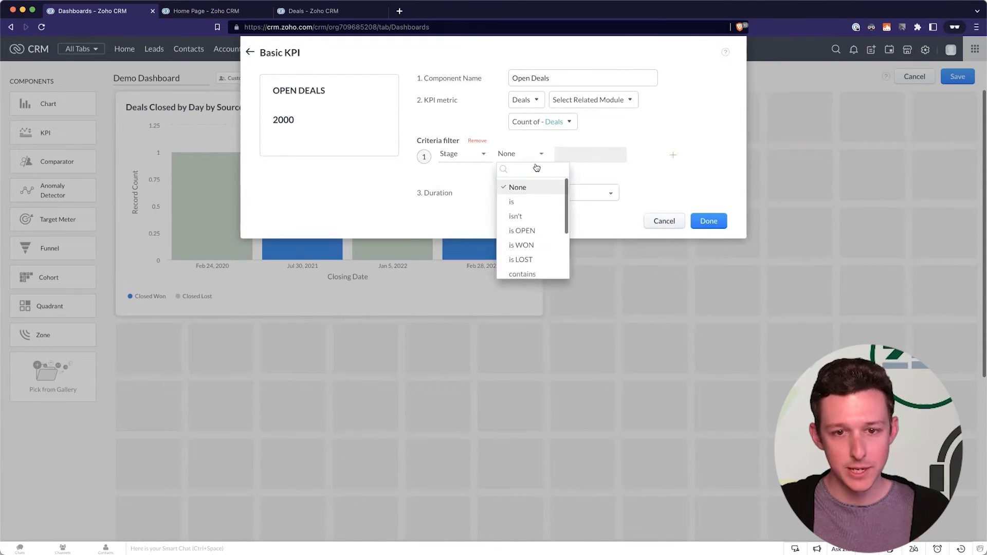
pyautogui.click(525, 229)
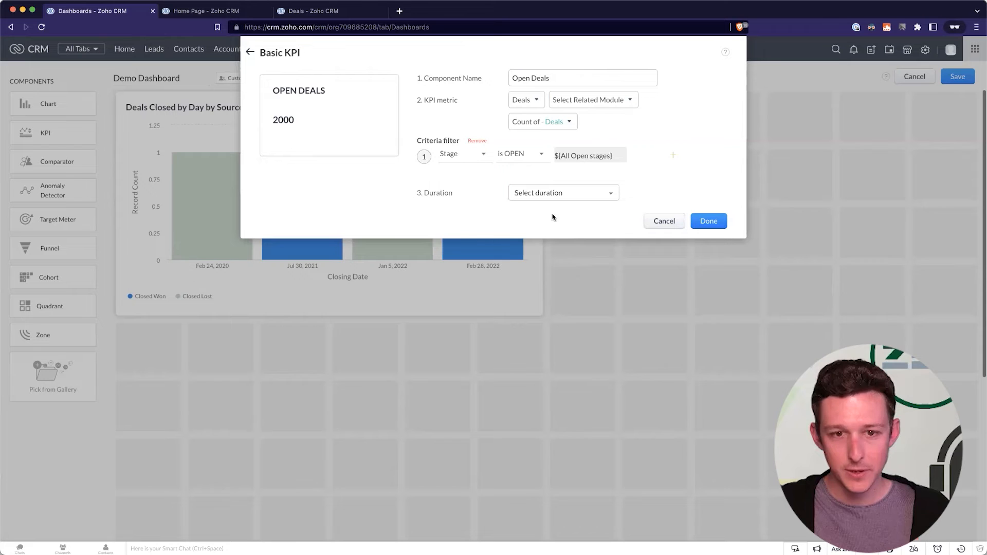
pyautogui.click(712, 225)
# Limit the KPI to deals with Created Time in This Year and save it to the dashboard.
pyautogui.click(611, 196)
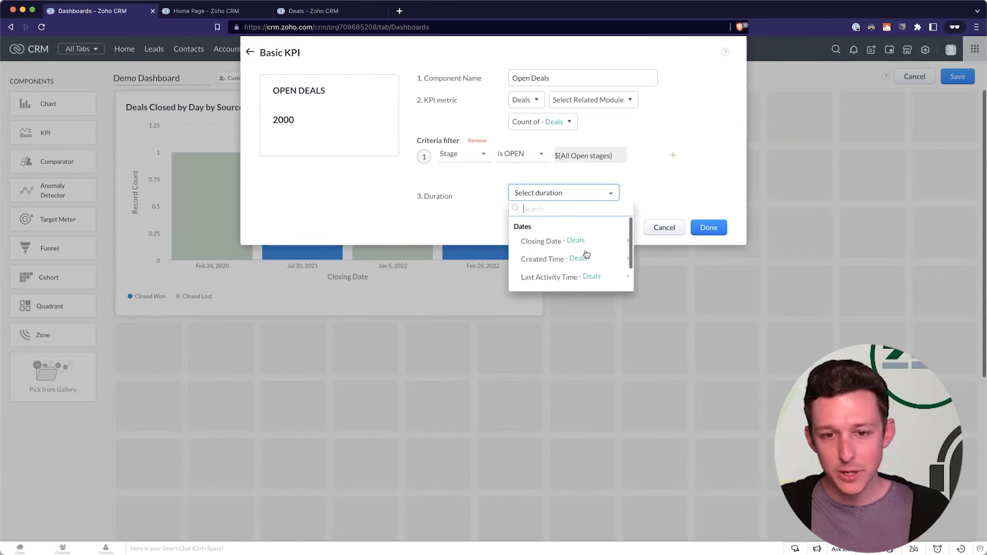
pyautogui.scroll(-1, 587, 255)
pyautogui.scroll(1, 587, 255)
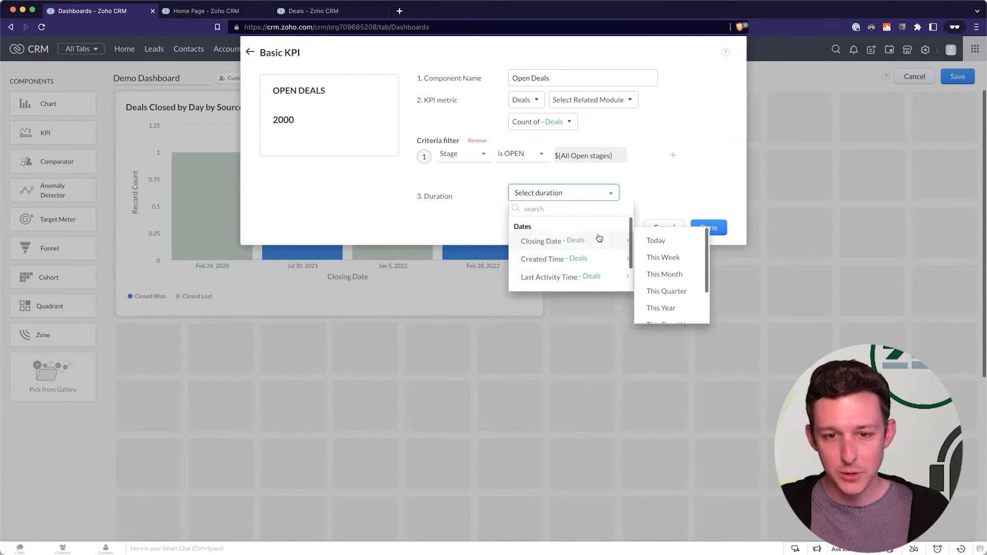
pyautogui.moveTo(597, 255)
pyautogui.scroll(-2, 682, 264)
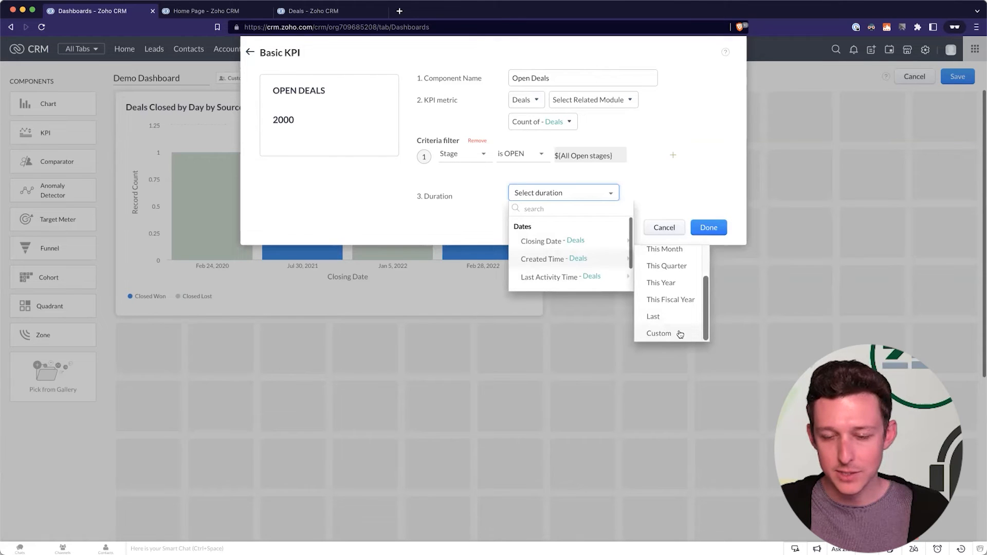
pyautogui.click(687, 289)
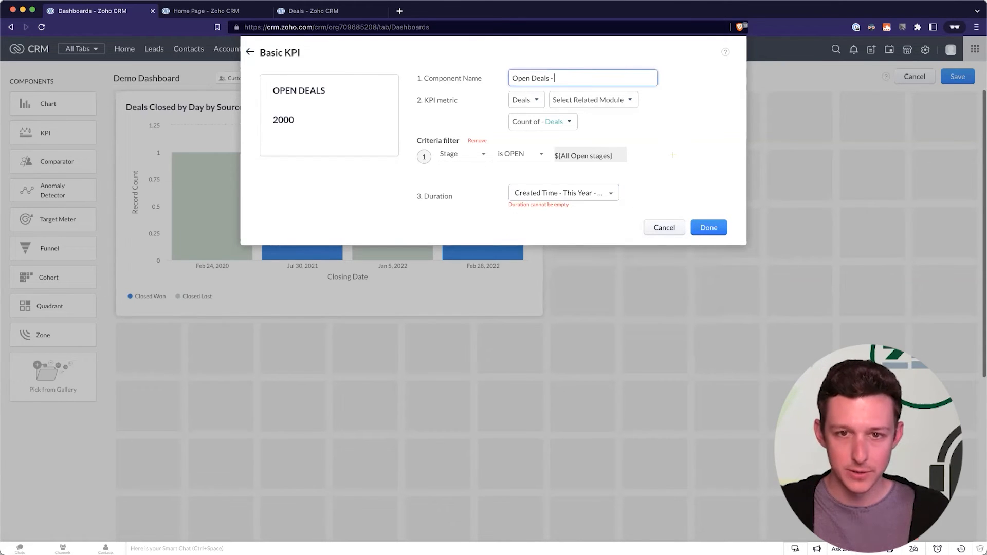
pyautogui.write('This Year')
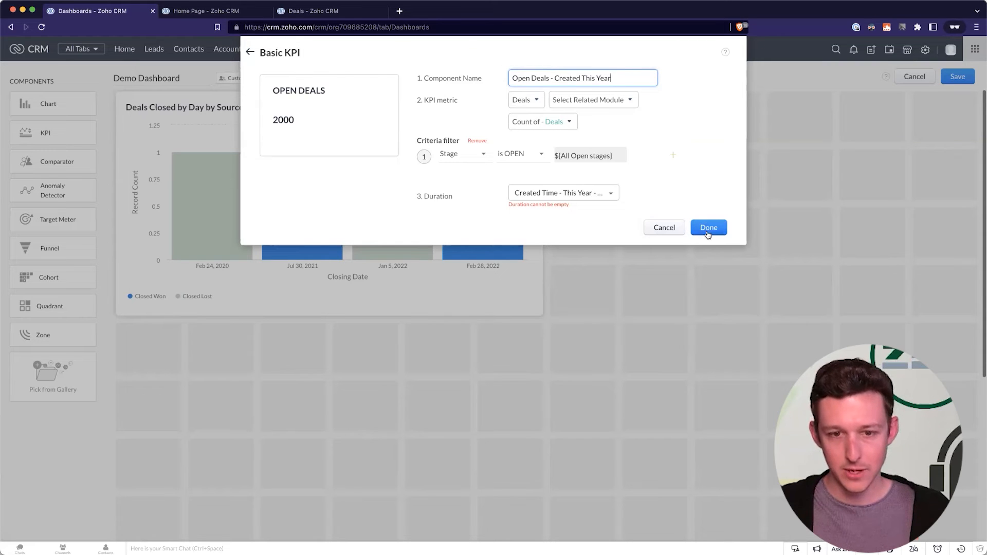
pyautogui.click(707, 232)
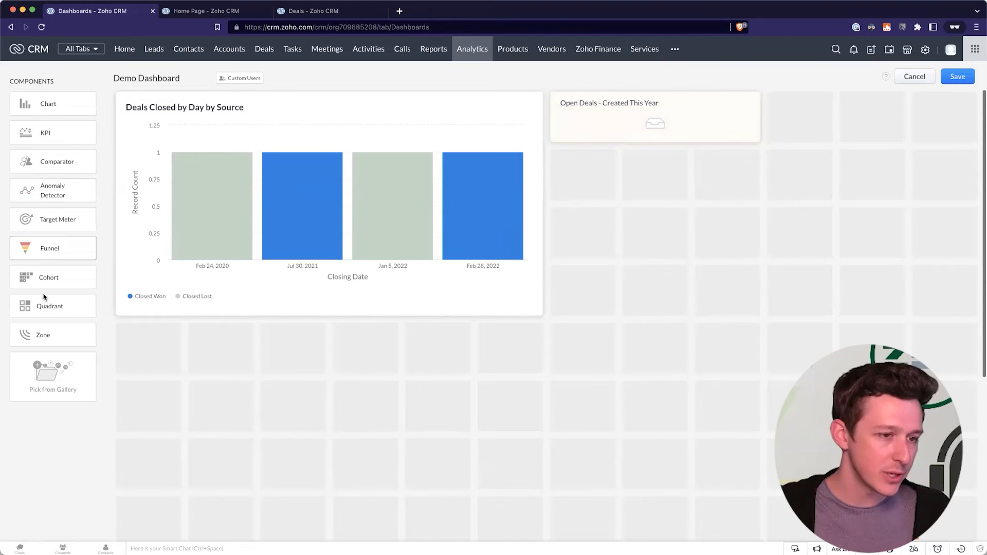
# Add a Traffic Lights target meter named 'Leads Created Since 2020', targeting the Entire Org.
pyautogui.click(55, 223)
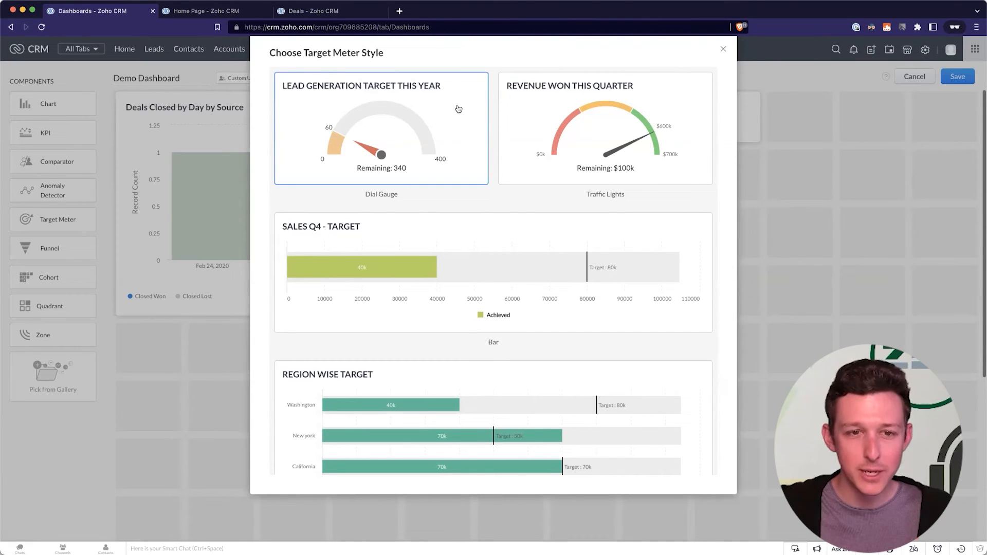
pyautogui.click(599, 105)
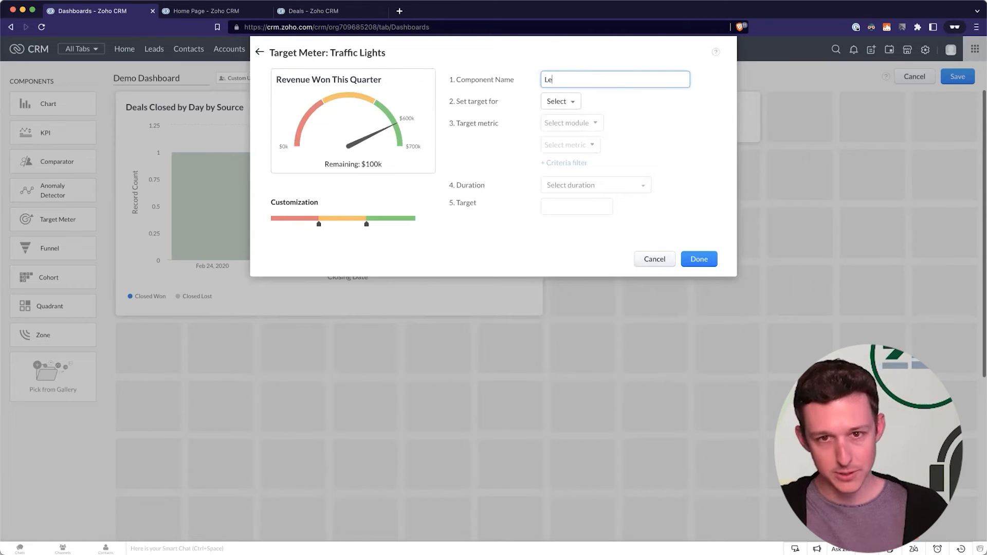
pyautogui.write('Leads Created Since 2020')
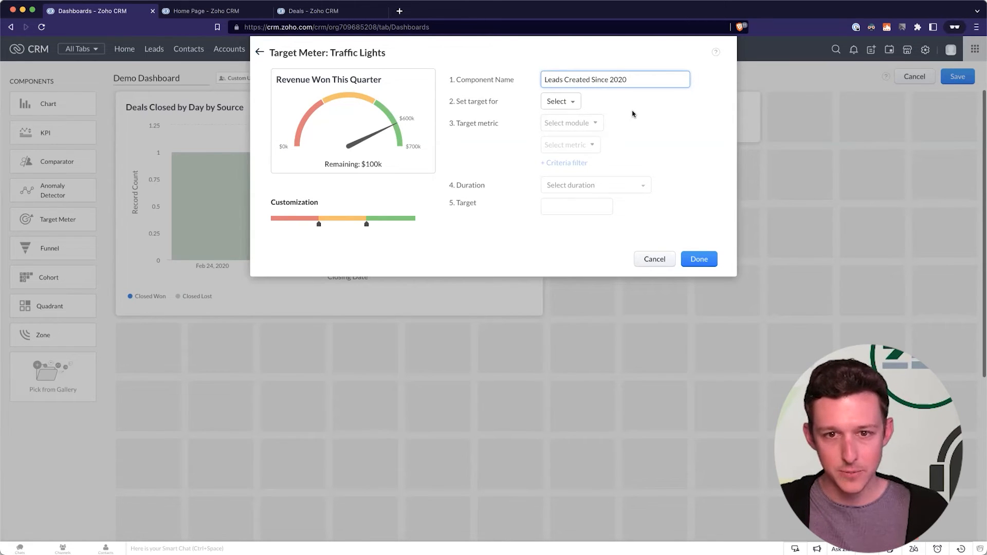
pyautogui.click(561, 102)
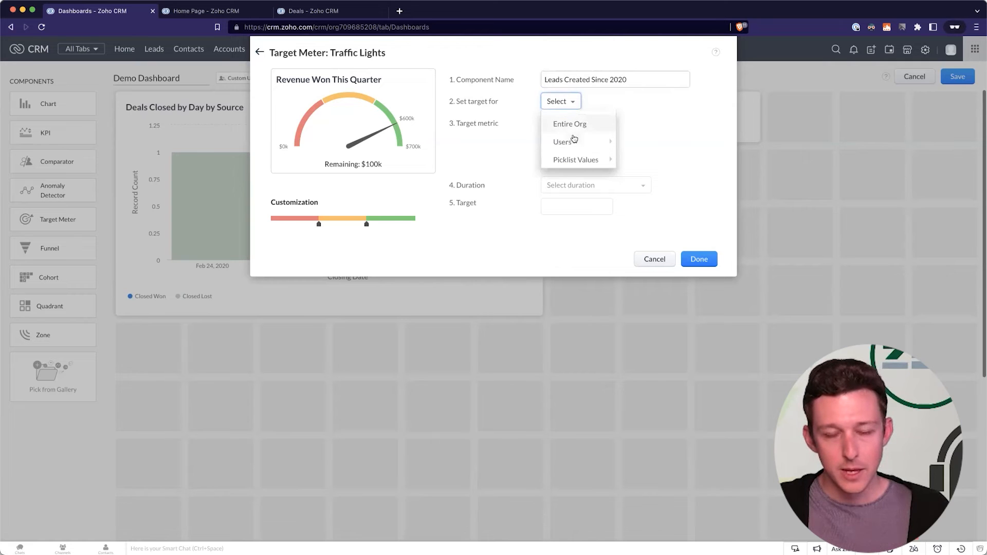
pyautogui.moveTo(606, 141)
pyautogui.moveTo(582, 159)
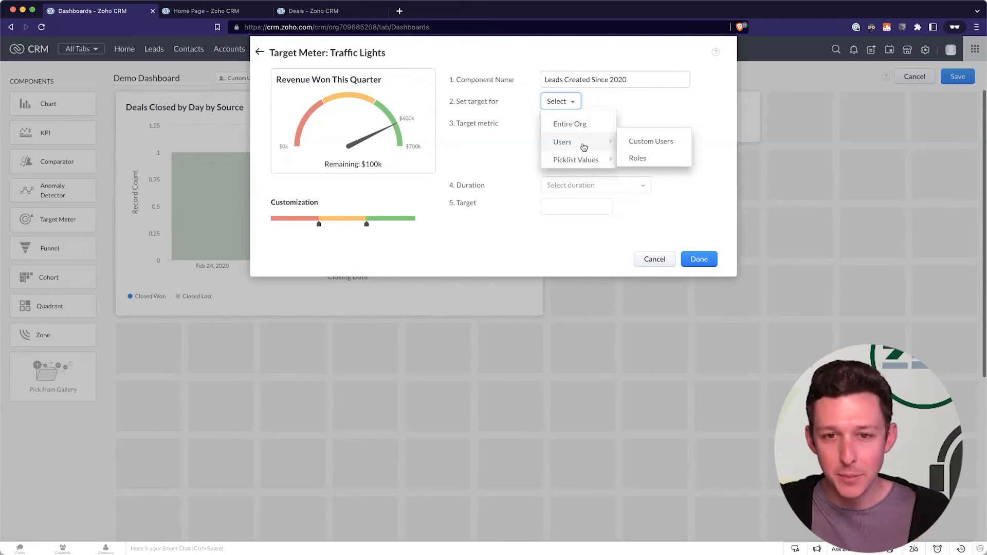
pyautogui.click(583, 128)
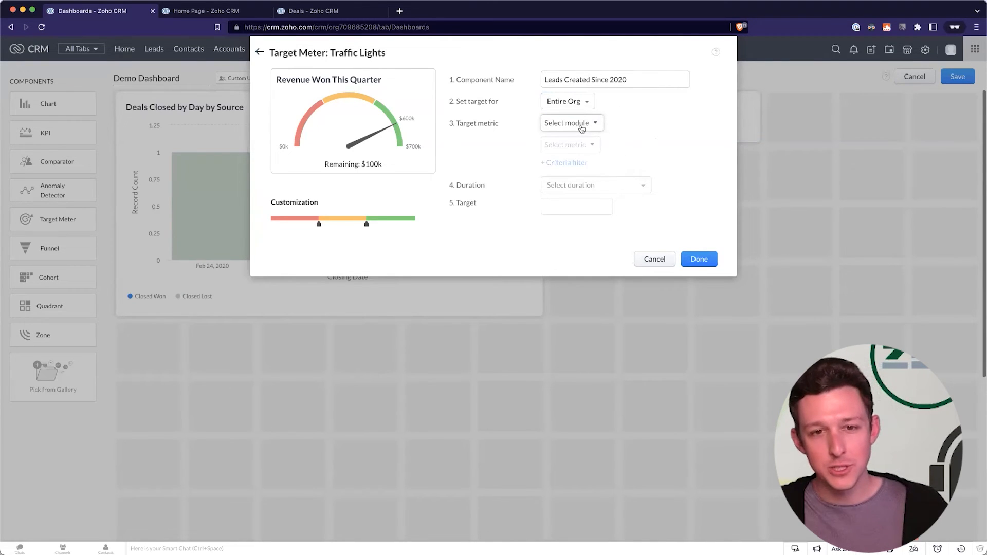
# Measure the target on Leads, excluding leads whose Lead Status is Junk Lead.
pyautogui.click(582, 129)
pyautogui.click(563, 171)
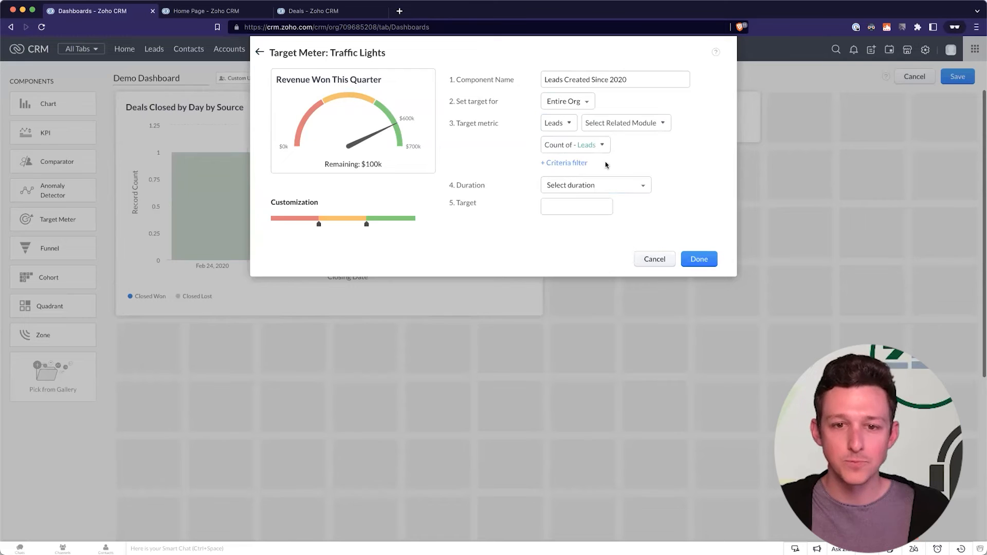
pyautogui.click(561, 164)
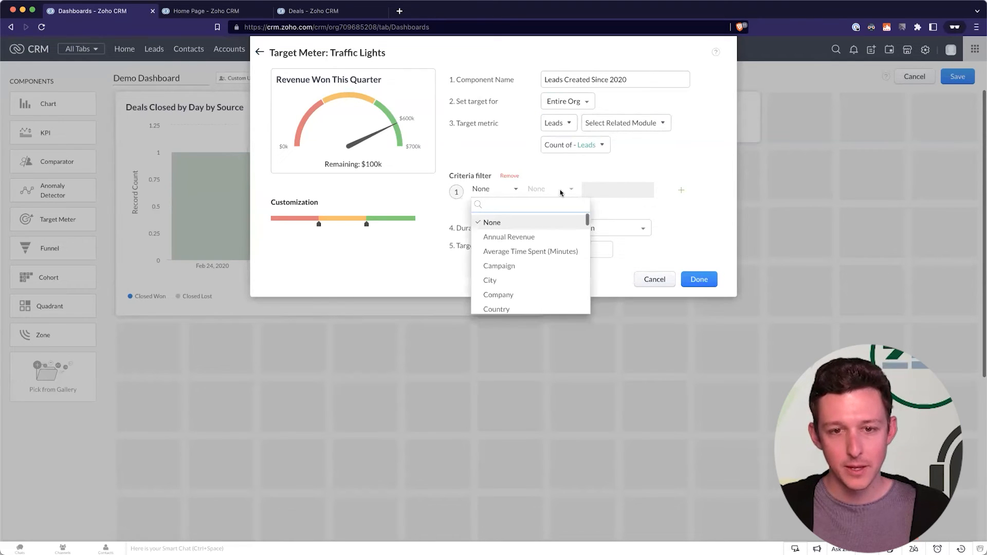
pyautogui.click(508, 178)
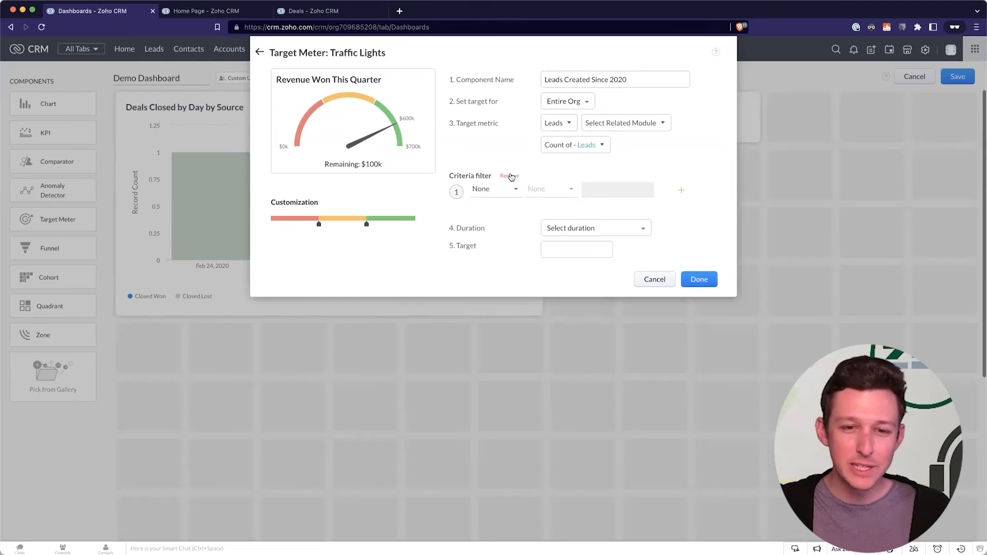
pyautogui.click(494, 189)
pyautogui.write('stat')
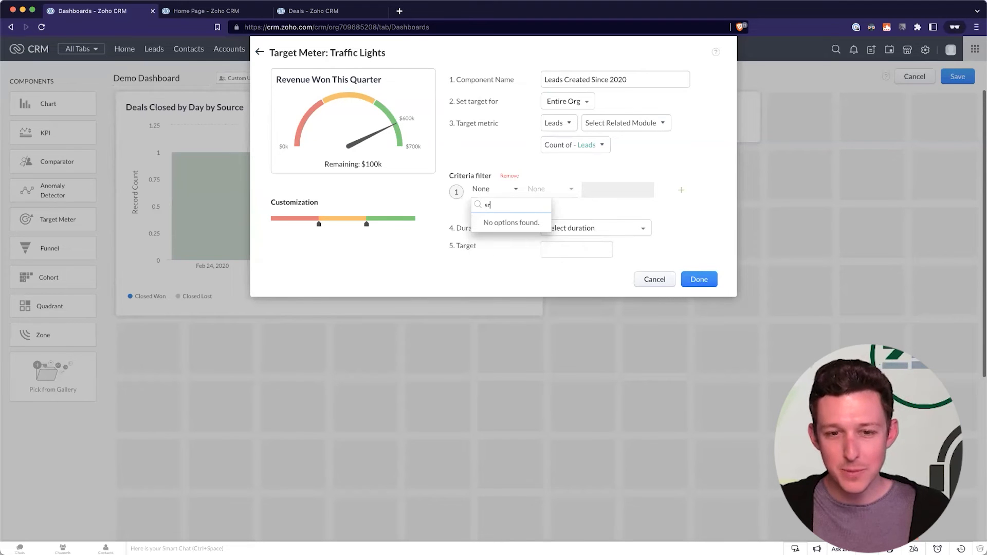
pyautogui.click(502, 222)
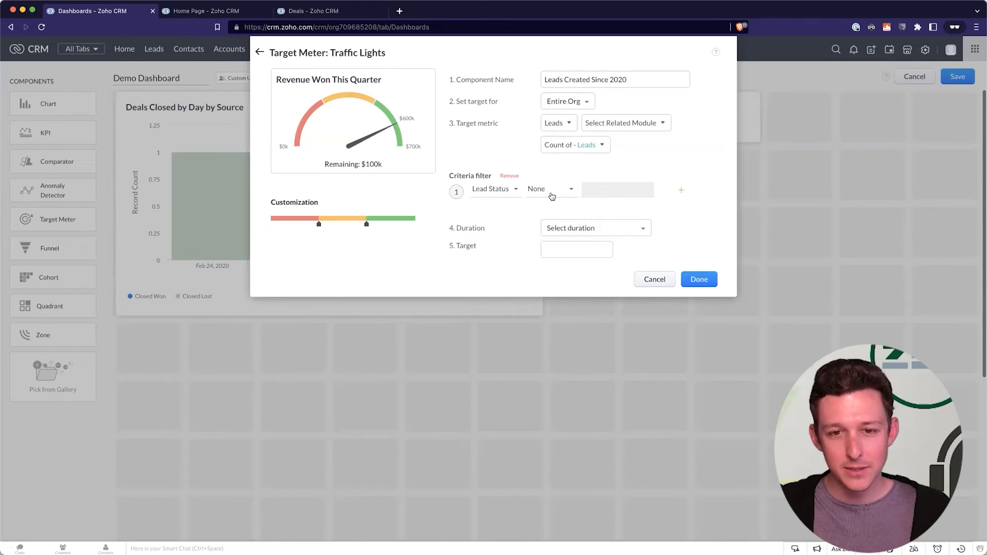
pyautogui.click(552, 198)
pyautogui.click(551, 253)
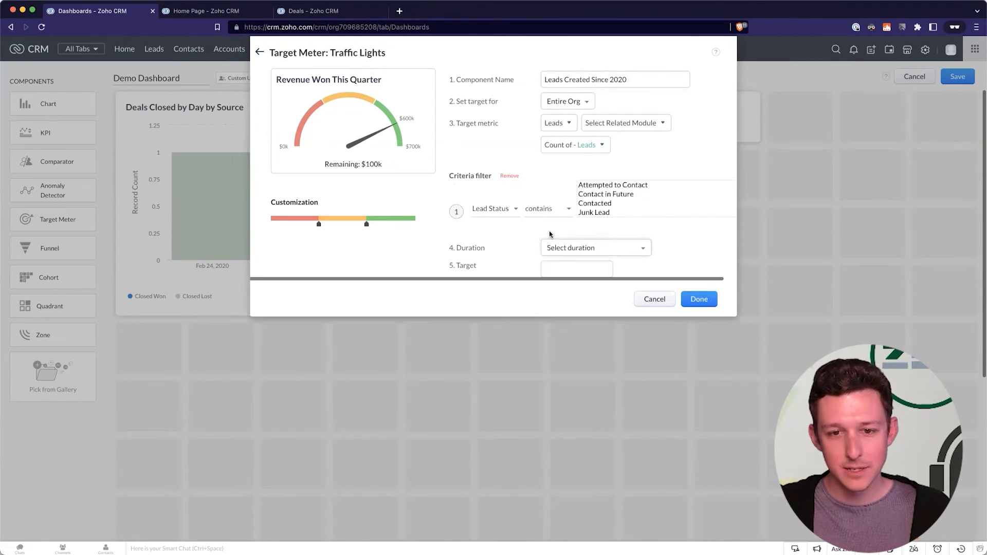
pyautogui.click(548, 191)
pyautogui.click(560, 234)
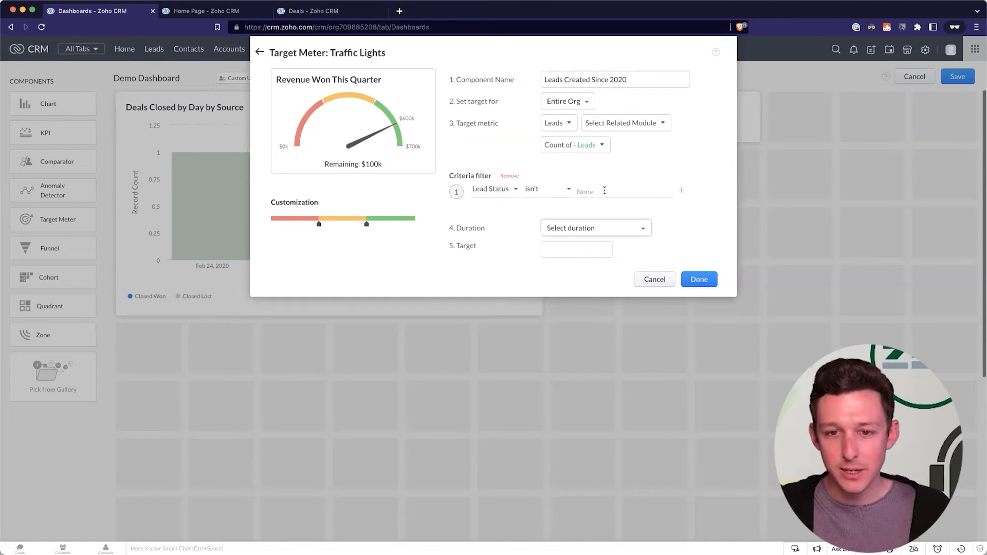
pyautogui.click(604, 191)
pyautogui.click(605, 251)
pyautogui.click(722, 230)
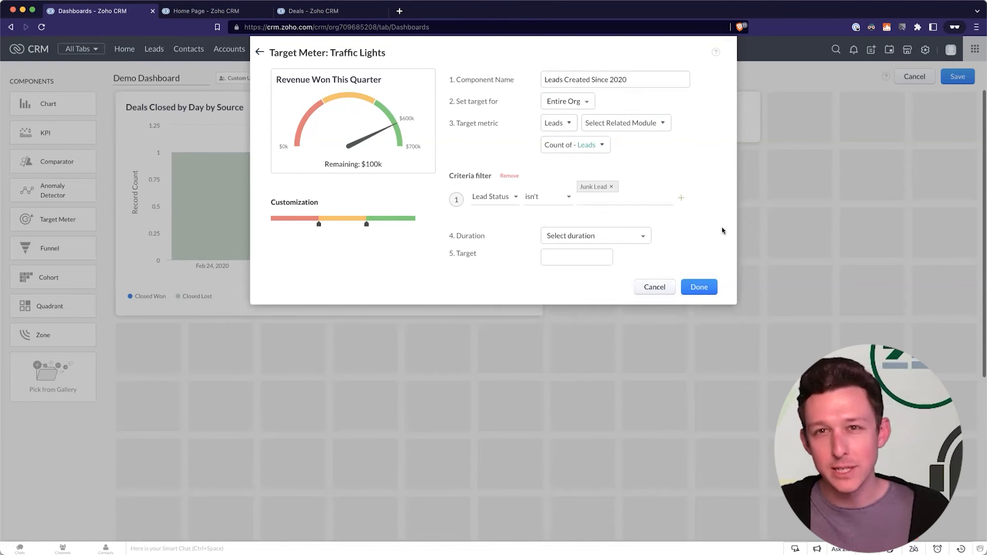
# Count leads created Jan 1, 2020 to Oct 31, 2025, set the target to 15, and add the gauge.
pyautogui.click(615, 235)
pyautogui.moveTo(594, 285)
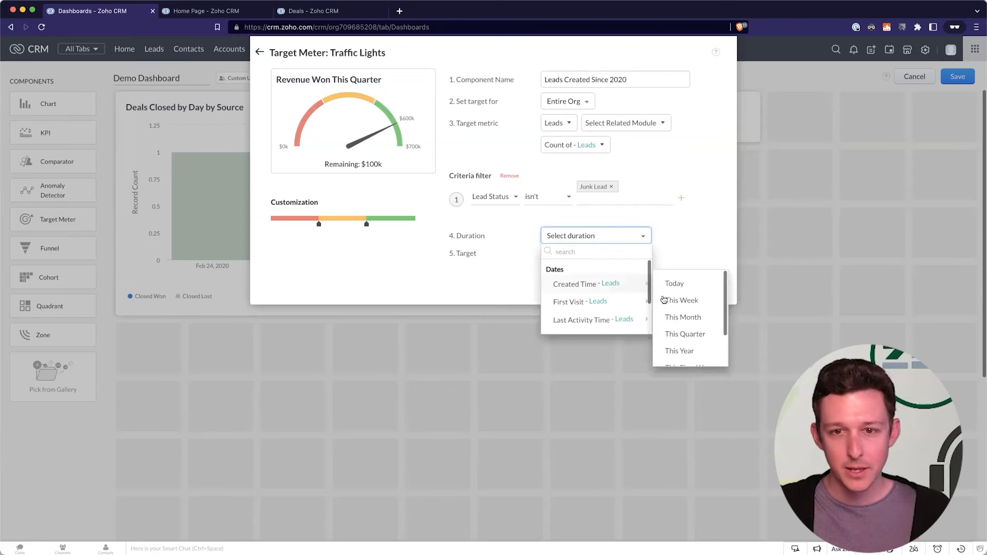
pyautogui.scroll(-2, 684, 329)
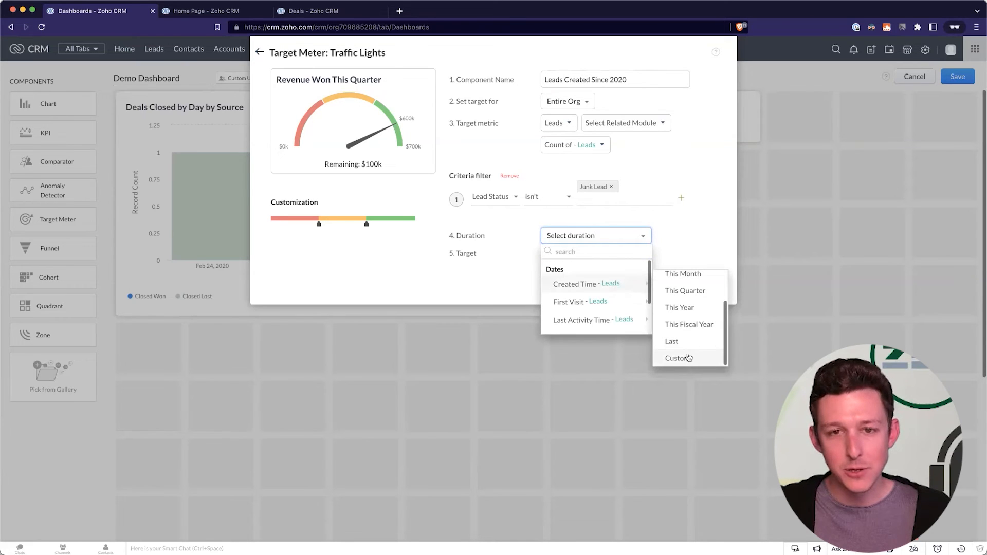
pyautogui.click(679, 358)
pyautogui.click(585, 255)
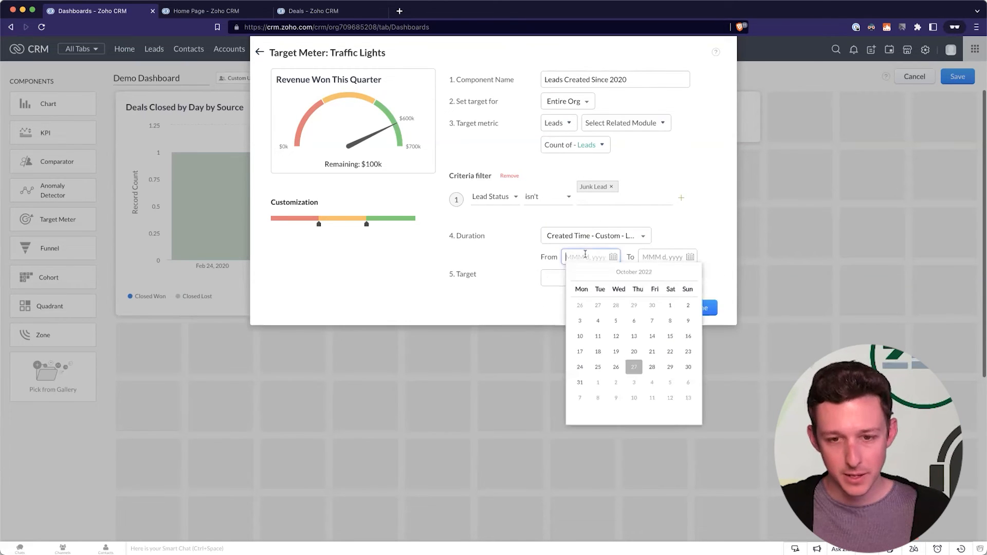
pyautogui.doubleClick(592, 274)
pyautogui.click(601, 274)
pyautogui.click(601, 274)
pyautogui.click(601, 274)
pyautogui.doubleClick(601, 274)
pyautogui.click(601, 274)
pyautogui.click(601, 274)
pyautogui.click(601, 274)
pyautogui.click(601, 274)
pyautogui.click(616, 306)
pyautogui.click(655, 256)
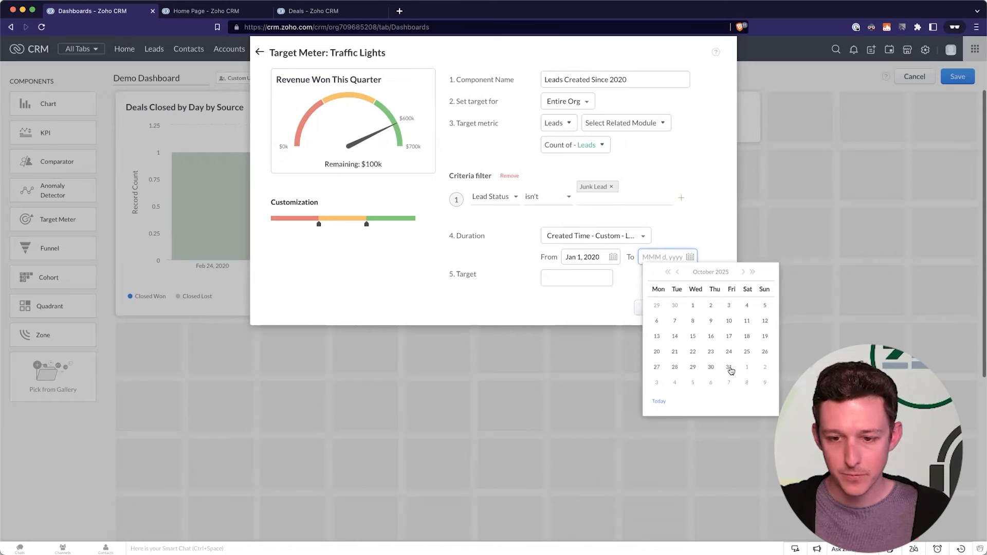
pyautogui.click(729, 367)
pyautogui.click(566, 277)
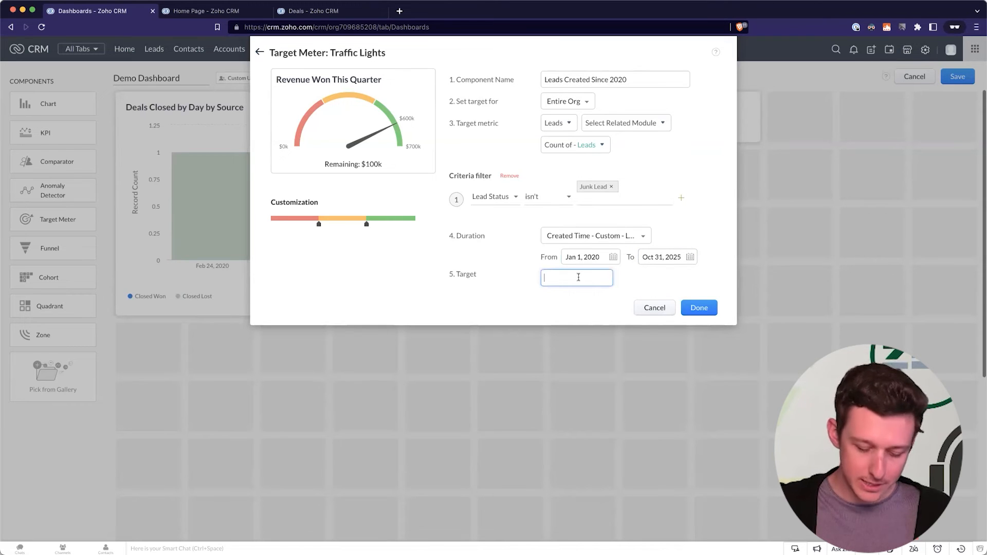
pyautogui.write('15')
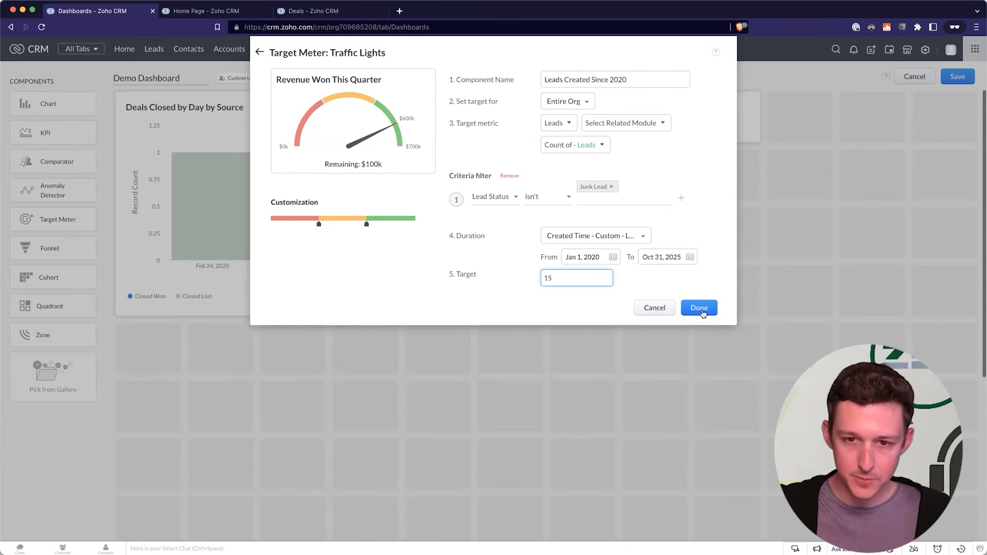
pyautogui.click(703, 310)
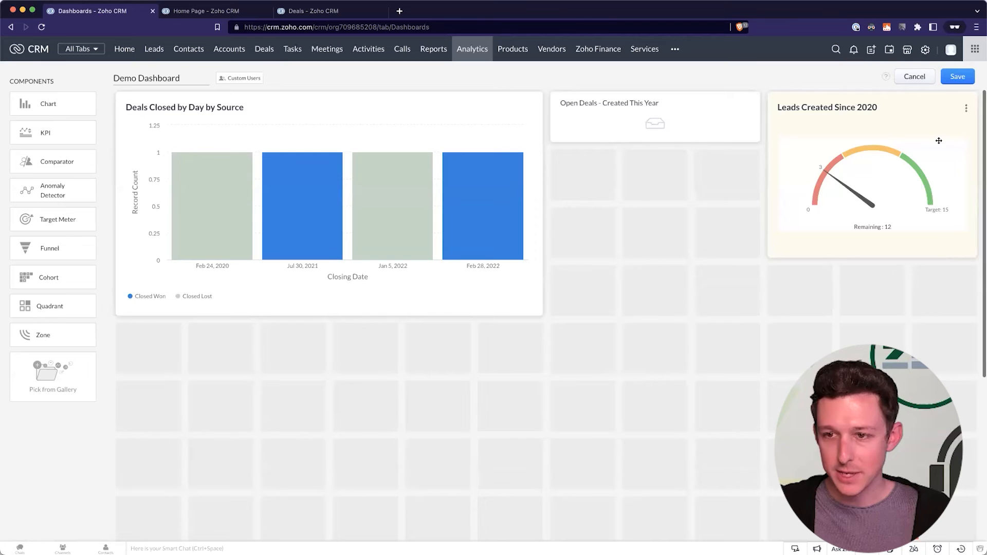
# Move the Leads Created Since 2020 gauge below the Open Deals card and start a funnel component.
pyautogui.moveTo(940, 138); pyautogui.dragTo(710, 217)
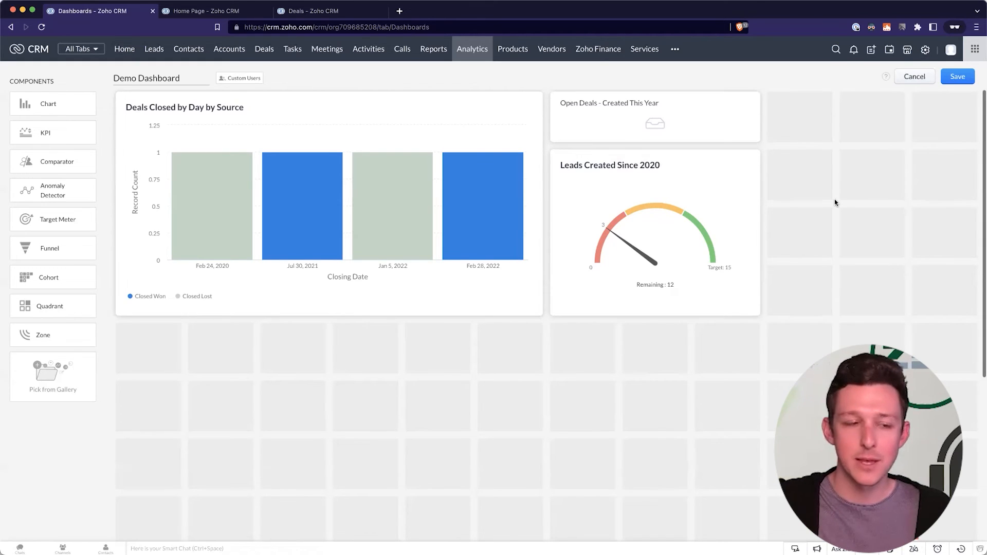
pyautogui.click(38, 251)
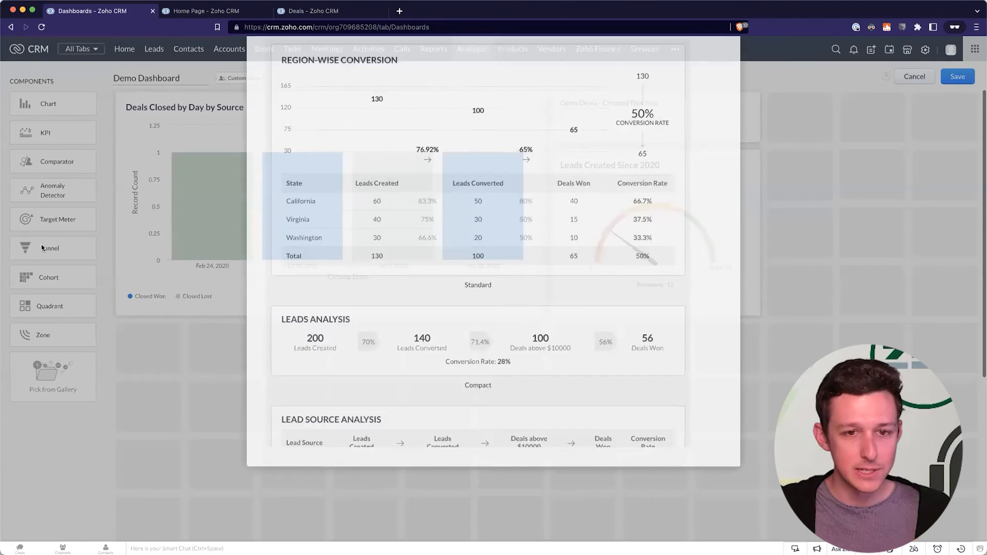
# Pick the Classic funnel style, name it 'Lead to Deal Flow', and start setting up Stage 1.
pyautogui.scroll(-7, 413, 210)
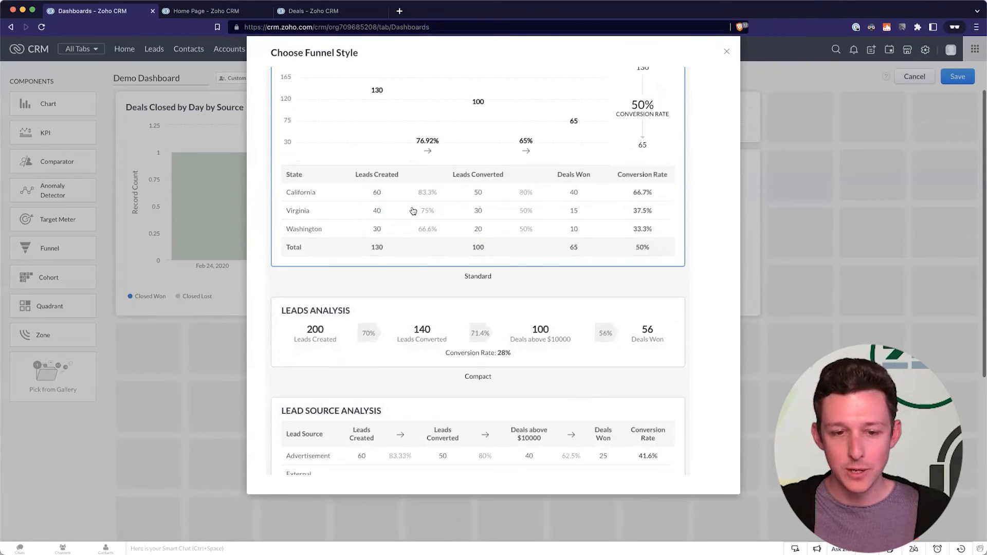
pyautogui.scroll(-3, 413, 211)
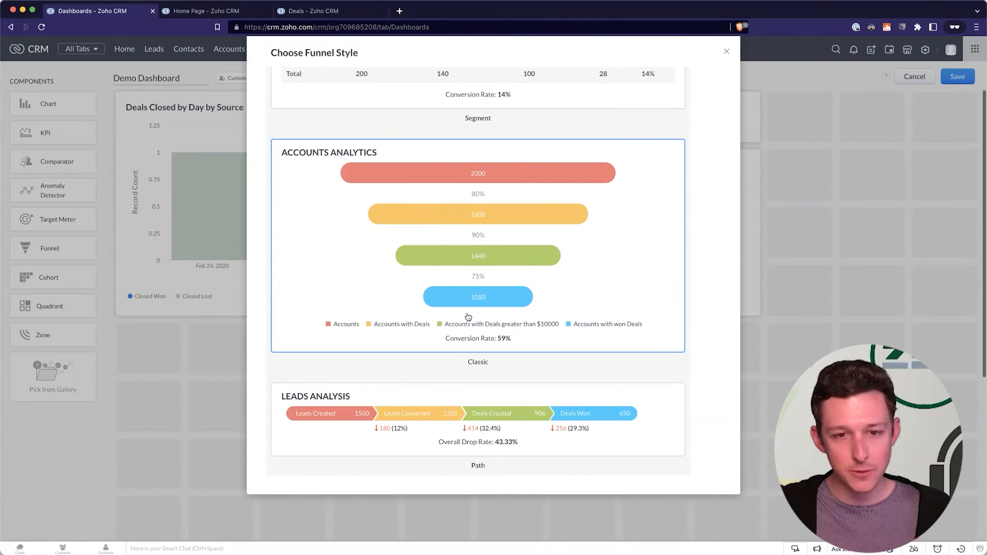
pyautogui.click(486, 193)
pyautogui.click(474, 82)
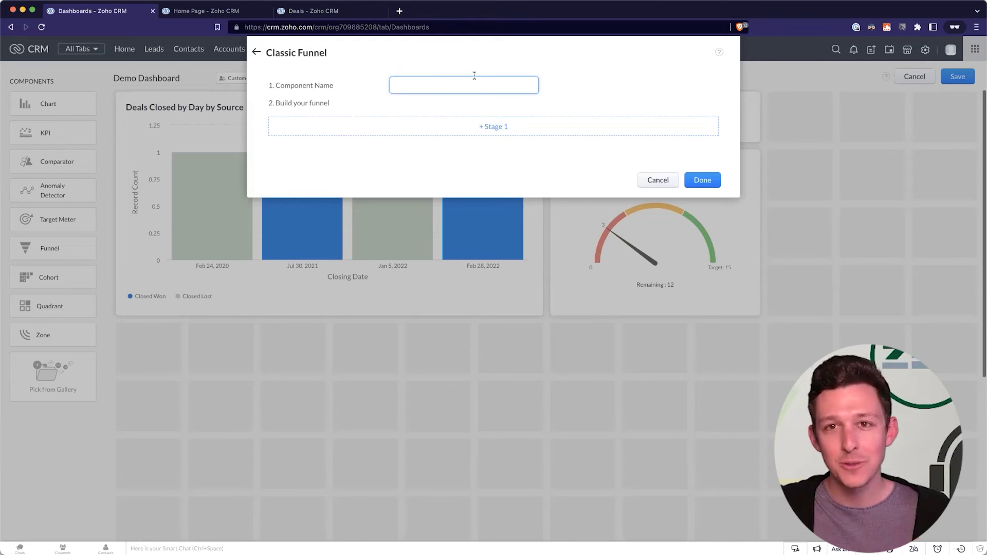
pyautogui.write('Lead')
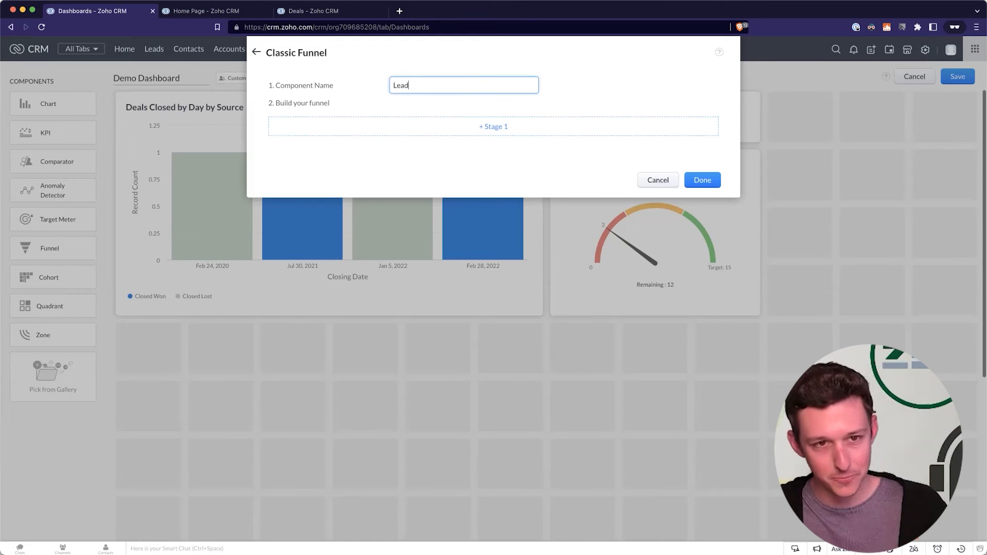
pyautogui.write(' to Deal Flow')
pyautogui.click(596, 68)
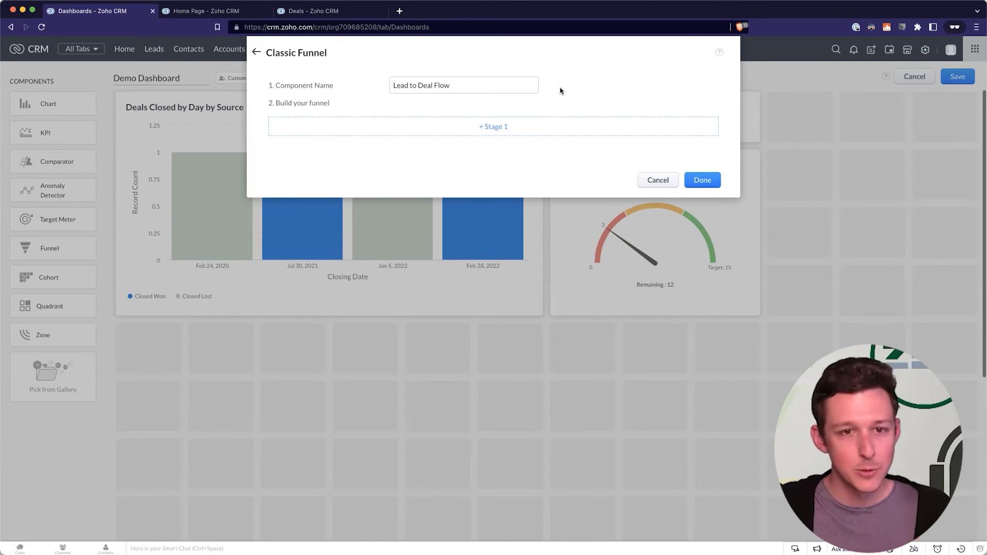
pyautogui.click(503, 129)
# Name Stage 1 'Leads Created', base it on Leads, and choose a custom Created Time range.
pyautogui.click(485, 144)
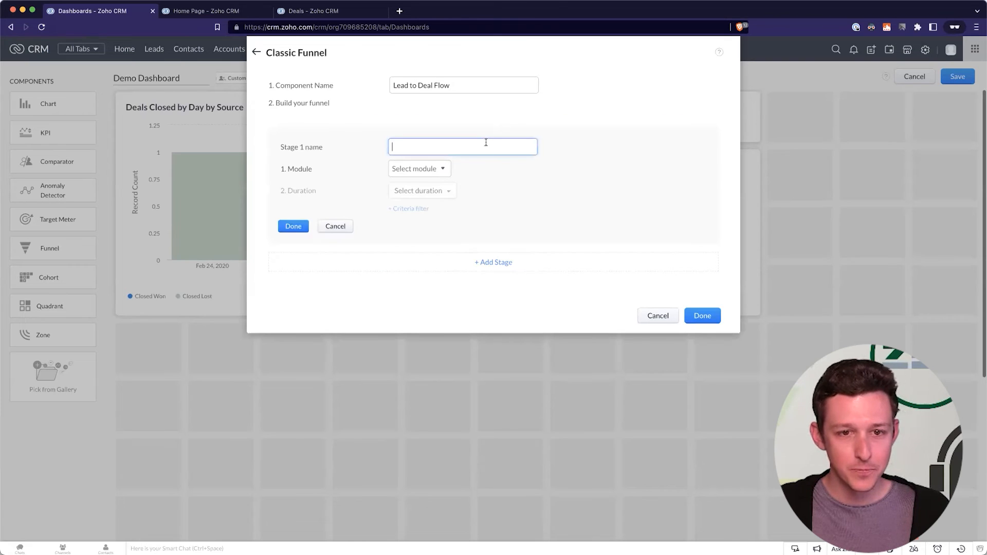
pyautogui.write('Leads Created')
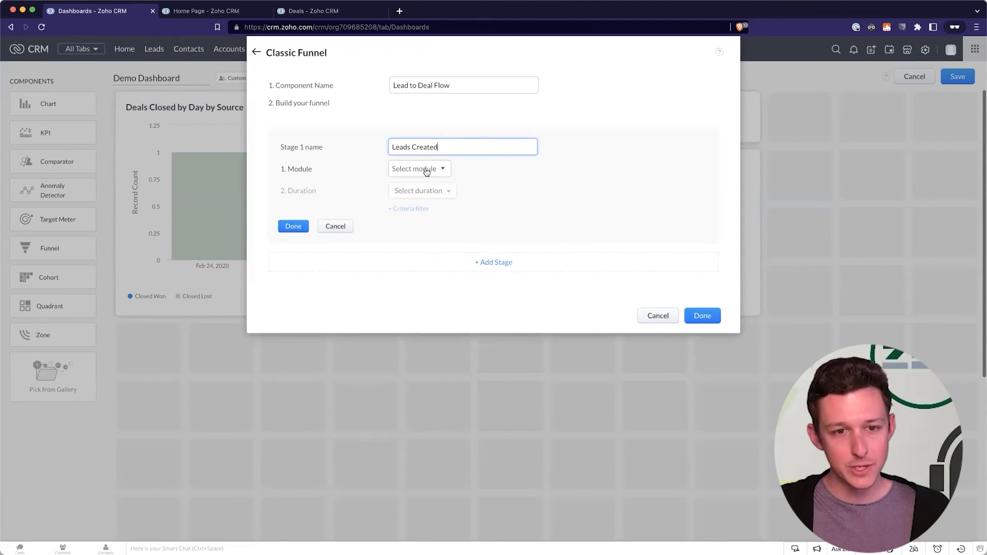
pyautogui.click(426, 171)
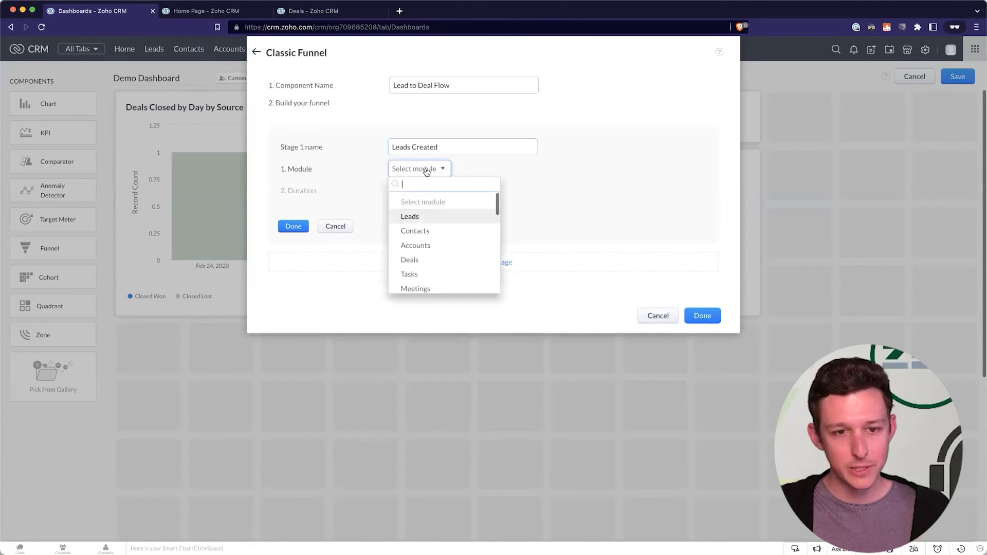
pyautogui.click(420, 216)
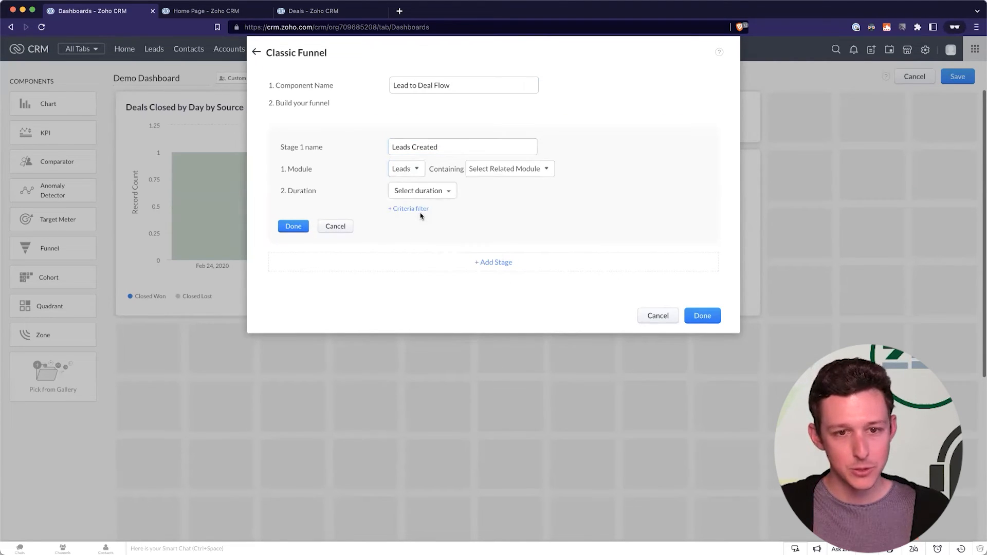
pyautogui.click(440, 191)
pyautogui.moveTo(432, 239)
pyautogui.scroll(-2, 531, 264)
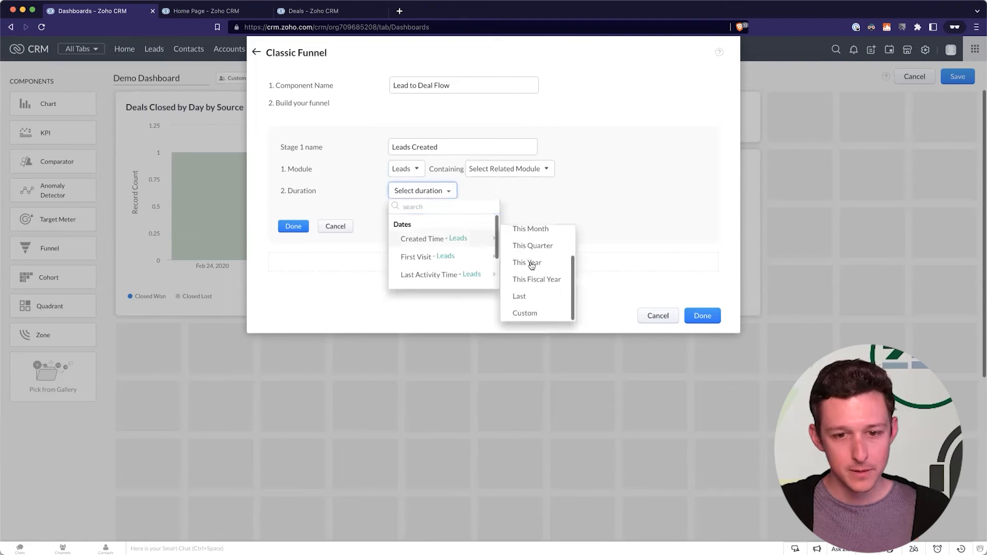
pyautogui.click(524, 313)
# Set the stage's range to Jan 1, 2020 – Nov 13, 2022, save it, and add a second stage.
pyautogui.click(434, 212)
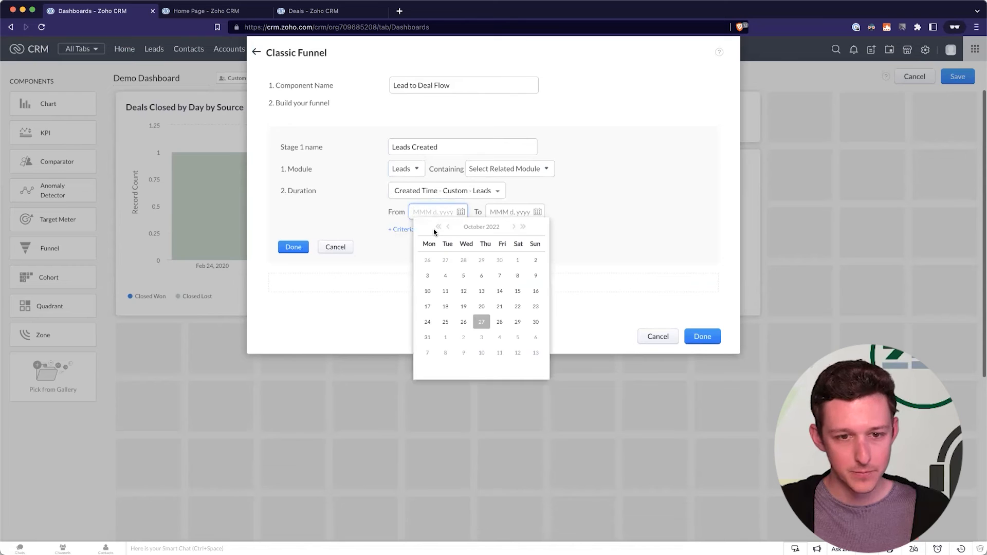
pyautogui.click(439, 227)
pyautogui.click(438, 226)
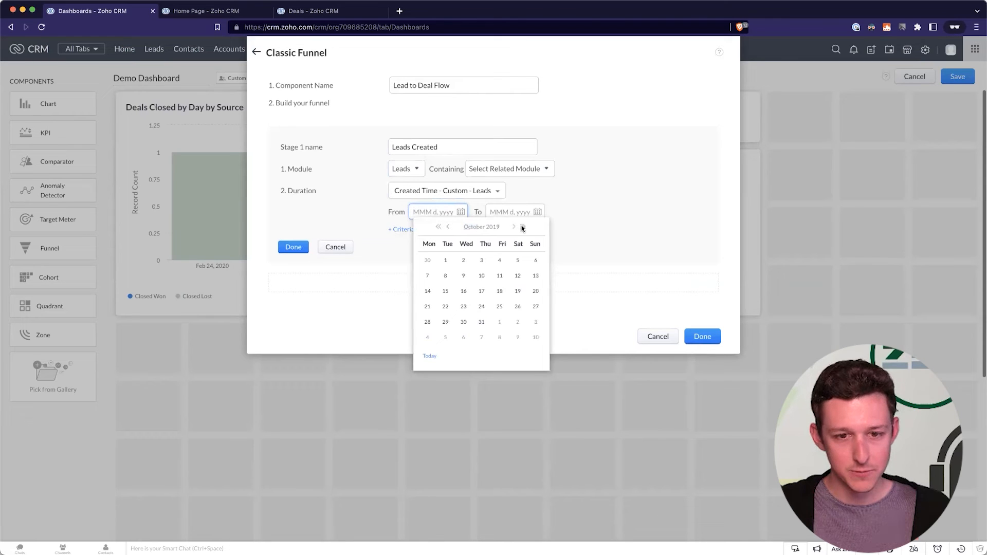
pyautogui.click(450, 229)
pyautogui.click(449, 228)
pyautogui.click(449, 229)
pyautogui.click(450, 228)
pyautogui.click(449, 228)
pyautogui.click(450, 228)
pyautogui.click(450, 228)
pyautogui.click(449, 228)
pyautogui.click(449, 229)
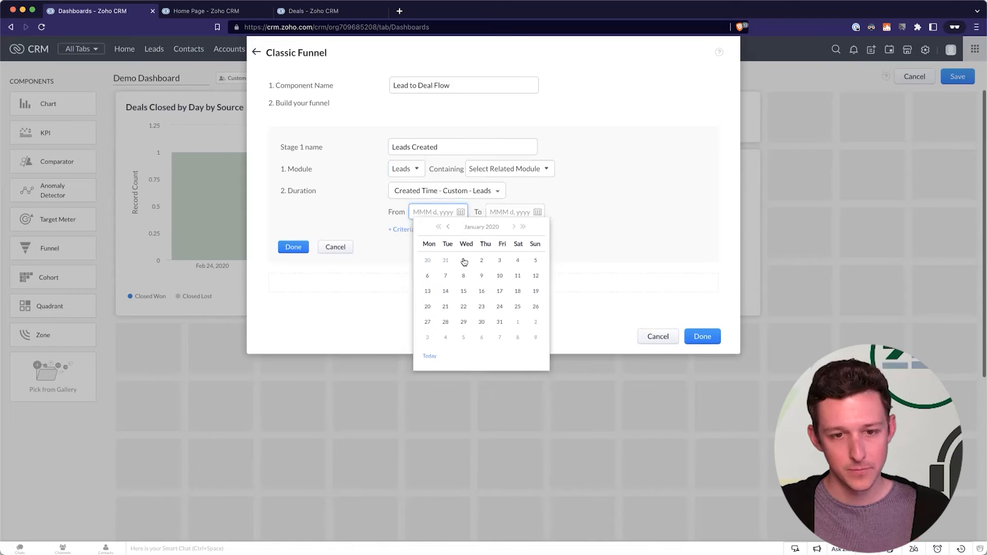
pyautogui.click(464, 261)
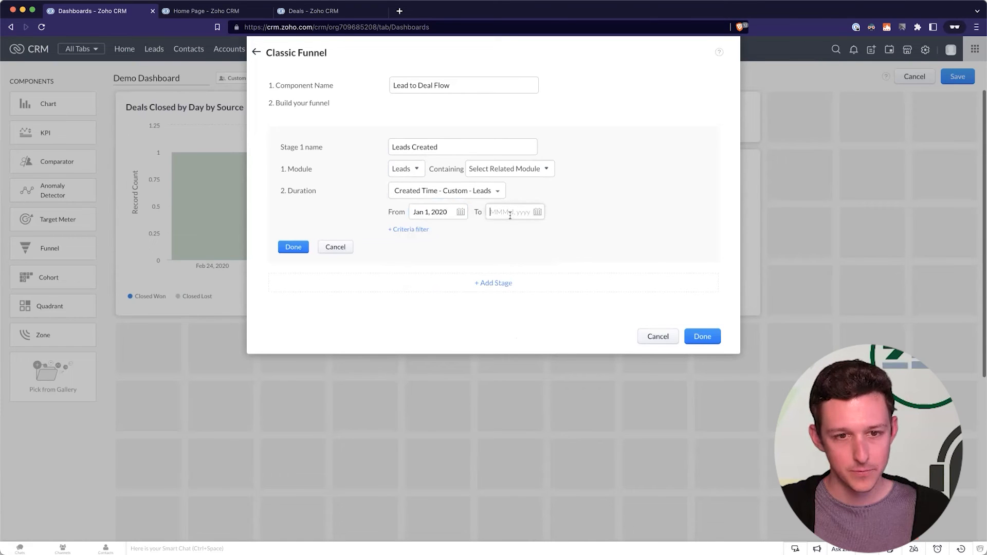
pyautogui.click(510, 213)
pyautogui.click(612, 355)
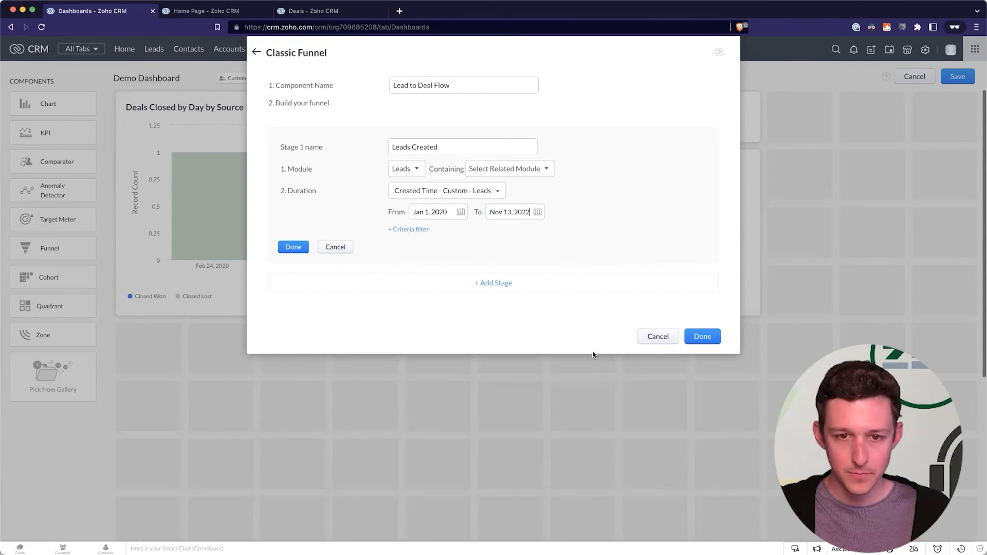
pyautogui.click(293, 247)
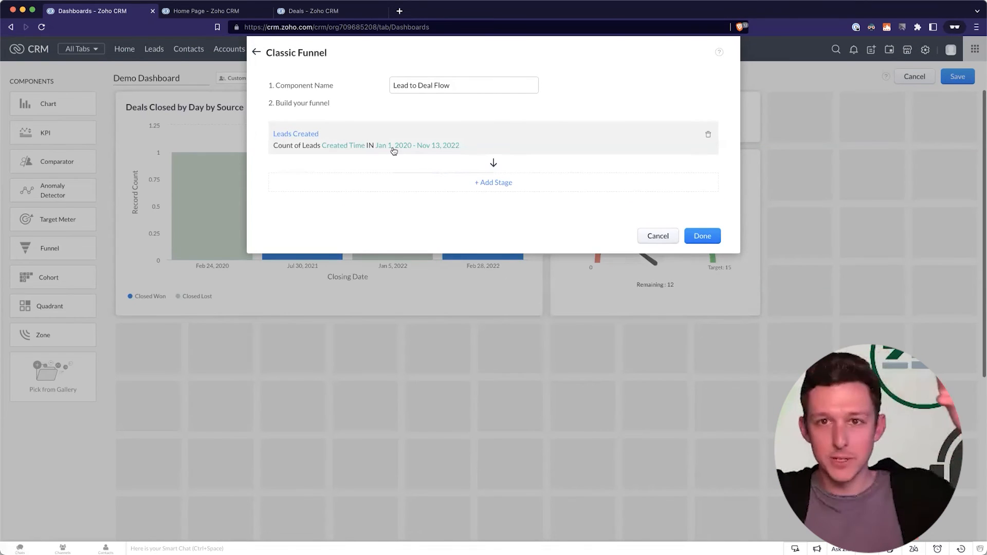
pyautogui.click(502, 182)
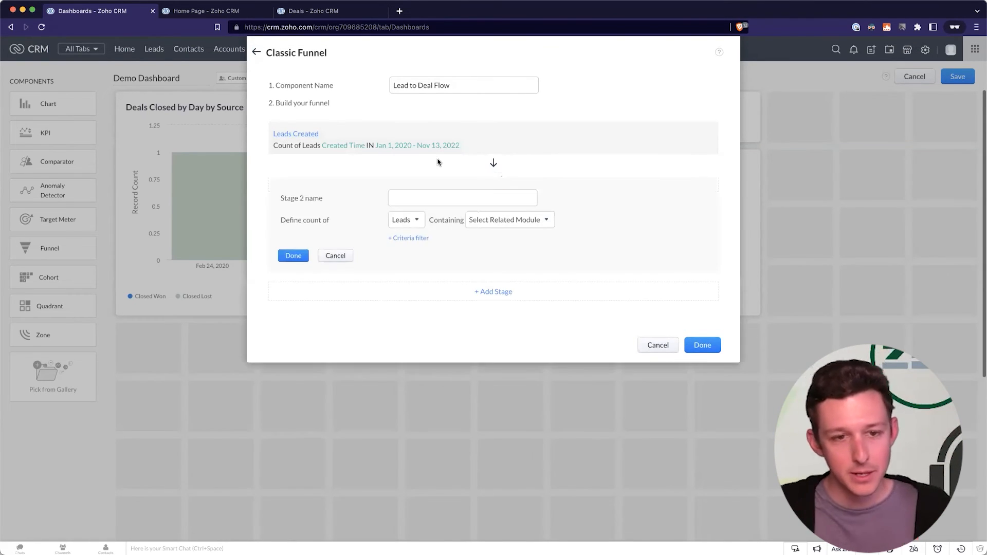
# Name Stage 2 'Leads Converted', set it to count Contacts, and save the stage.
pyautogui.click(413, 226)
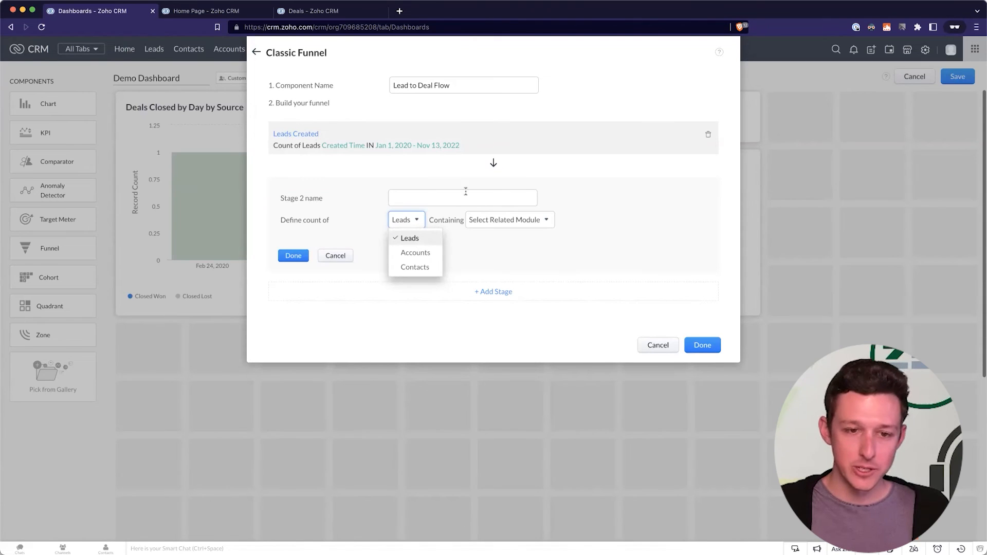
pyautogui.click(570, 201)
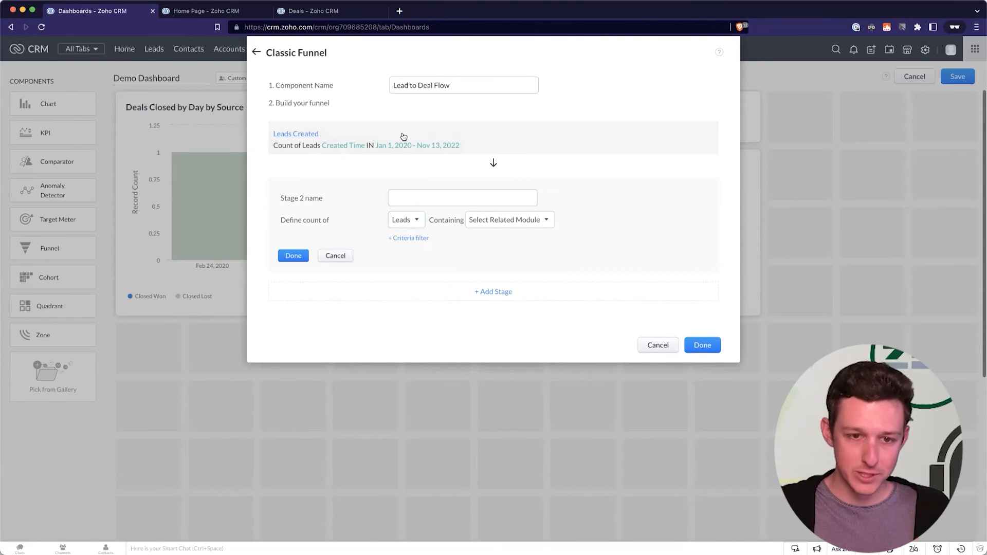
pyautogui.click(407, 220)
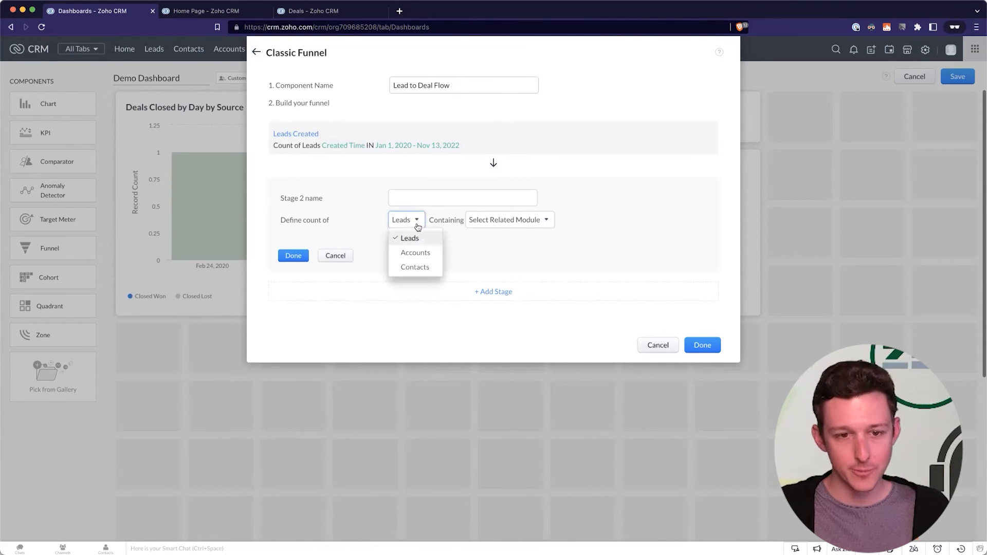
pyautogui.click(432, 200)
pyautogui.write('Leads w/ Status =')
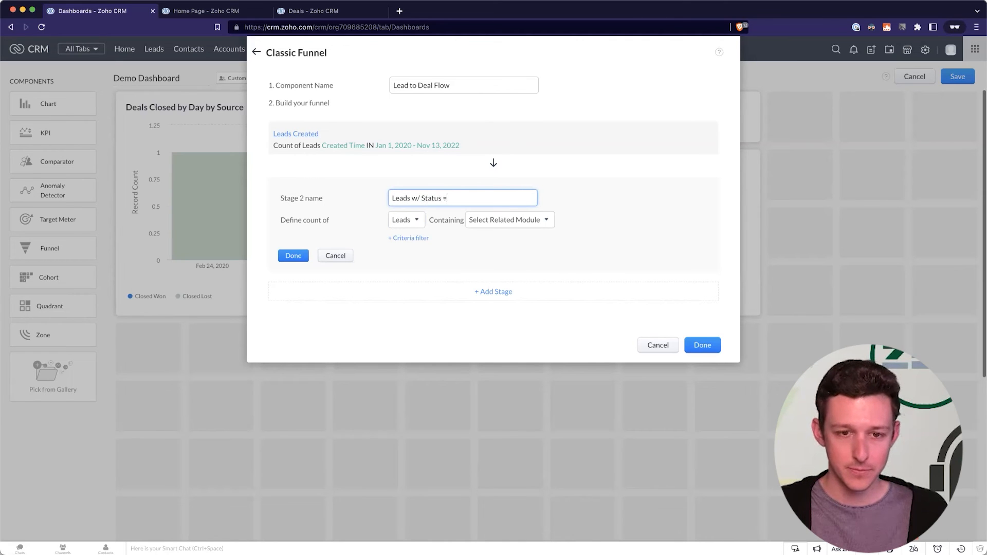
pyautogui.write(' Active')
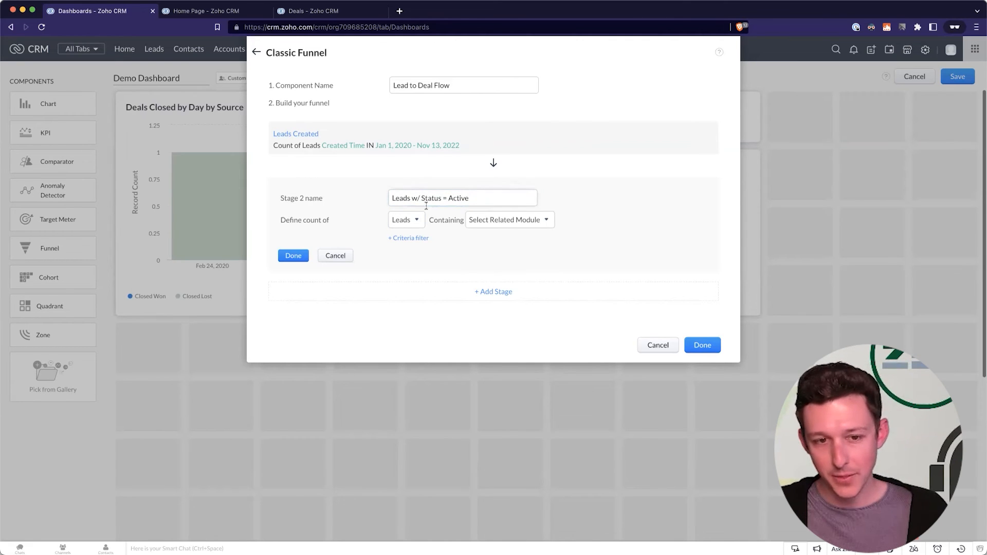
pyautogui.click(410, 219)
pyautogui.click(411, 269)
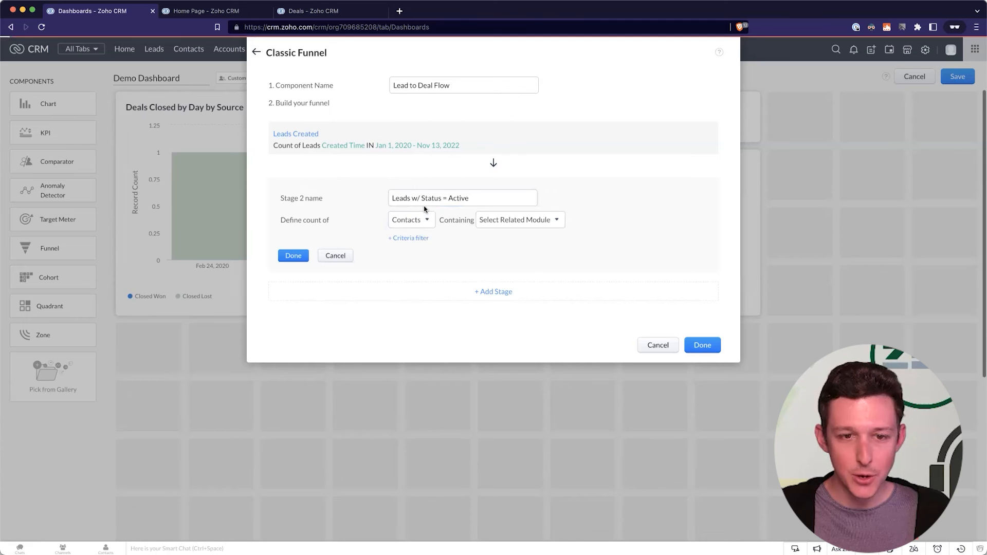
pyautogui.tripleClick(426, 198)
pyautogui.write('Leads Convert')
pyautogui.click(586, 207)
pyautogui.click(421, 223)
pyautogui.click(663, 214)
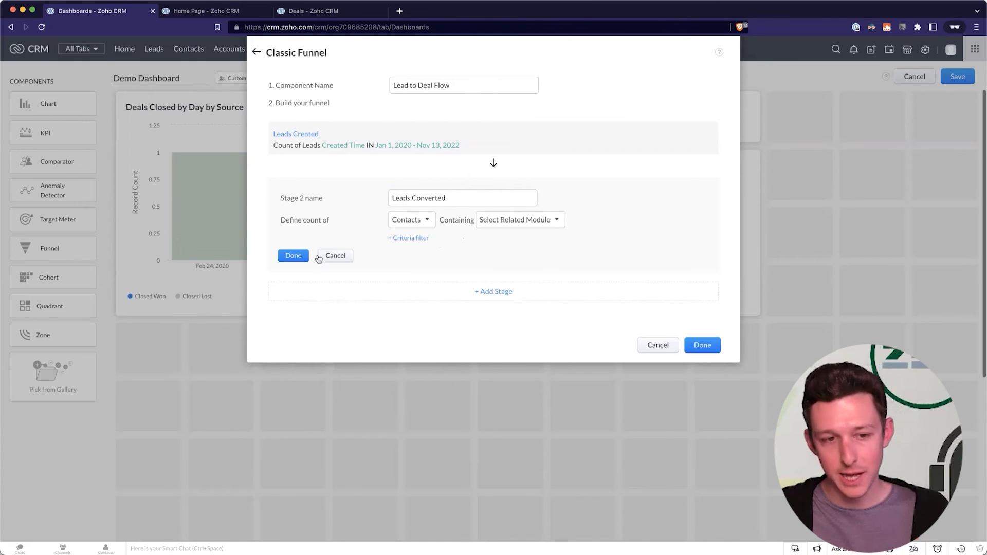
pyautogui.click(302, 258)
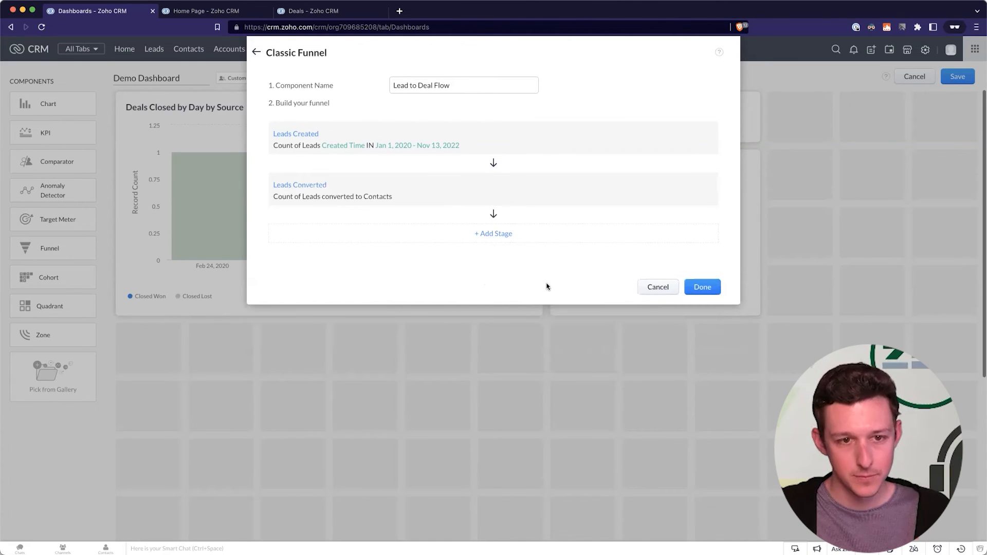
# Add a third stage named 'Deals Closed Won' counting contacts containing Deals.
pyautogui.click(504, 234)
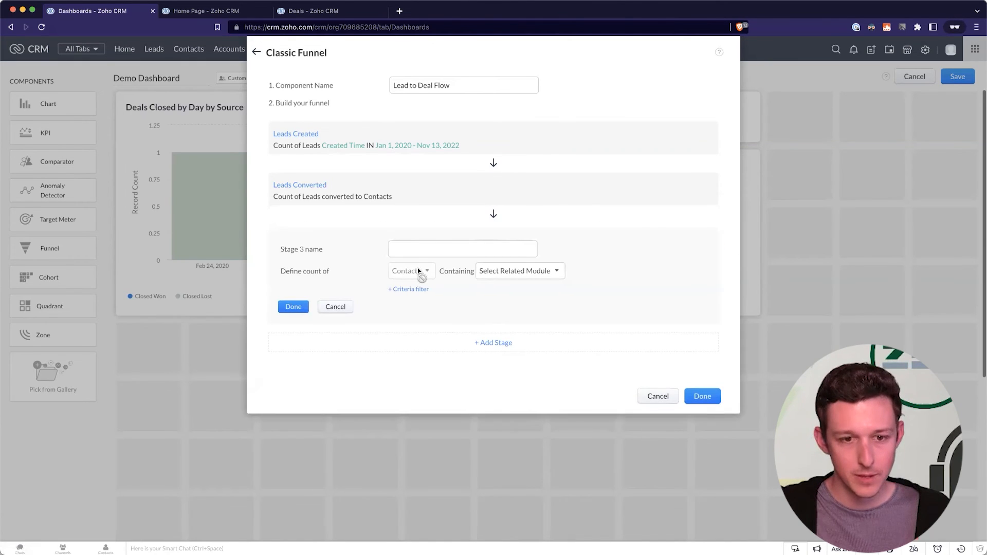
pyautogui.click(442, 245)
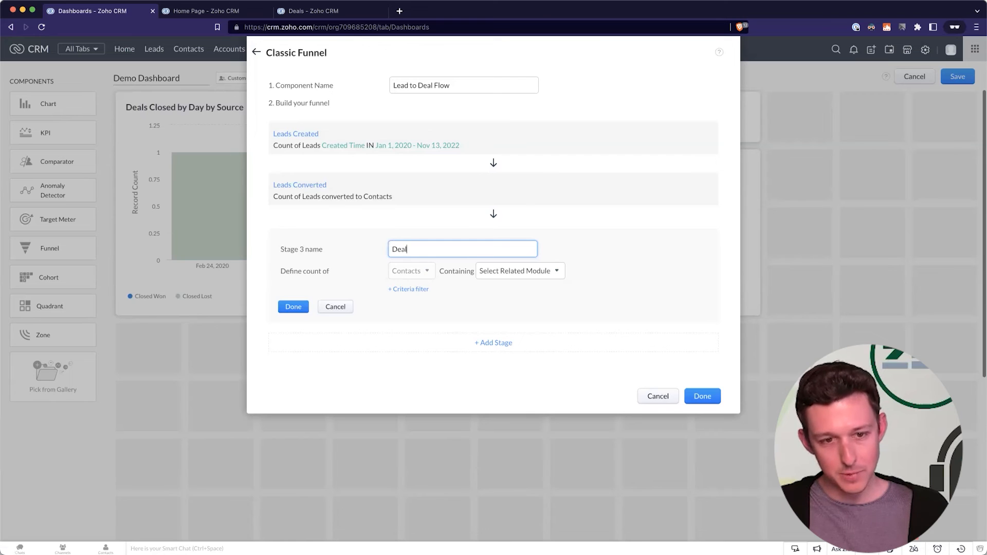
pyautogui.write('osed Won')
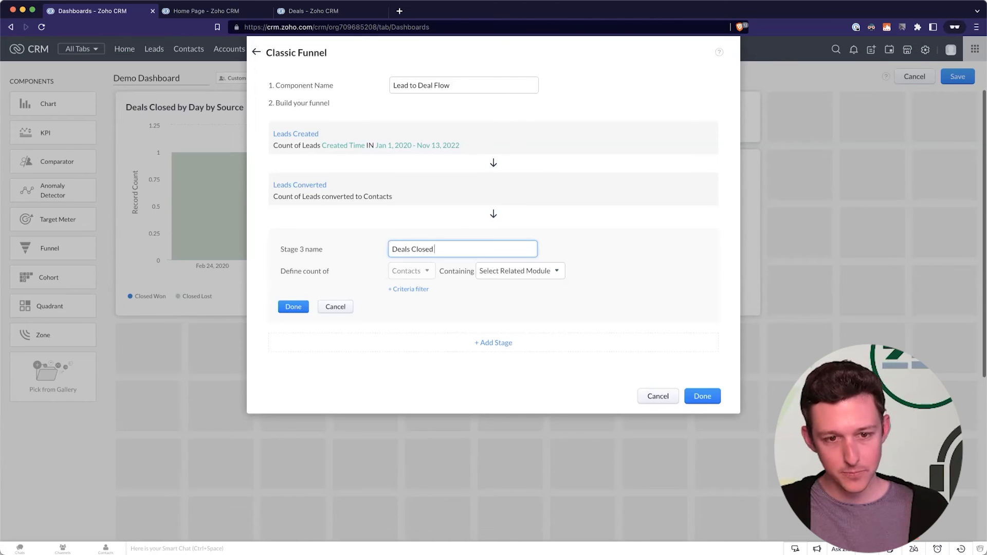
pyautogui.click(401, 274)
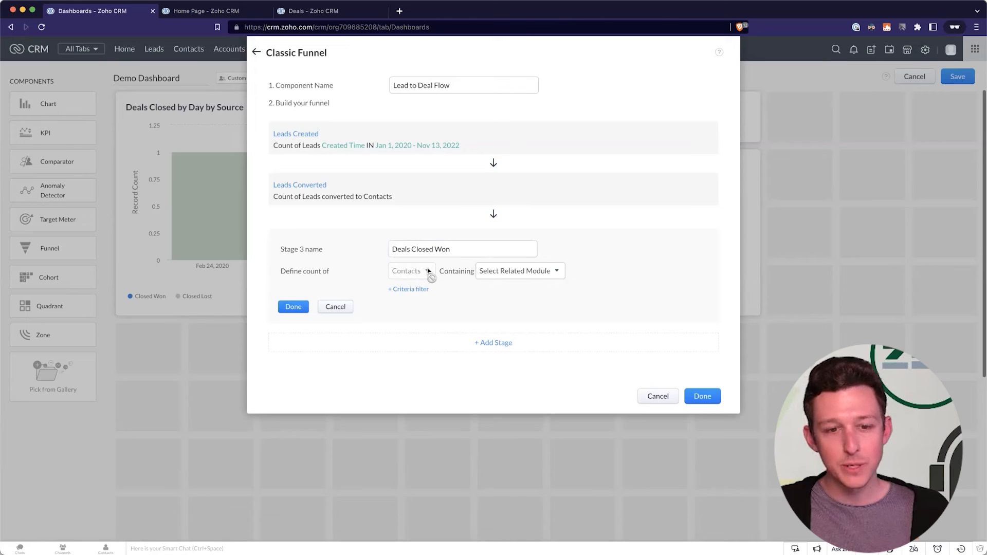
pyautogui.click(497, 272)
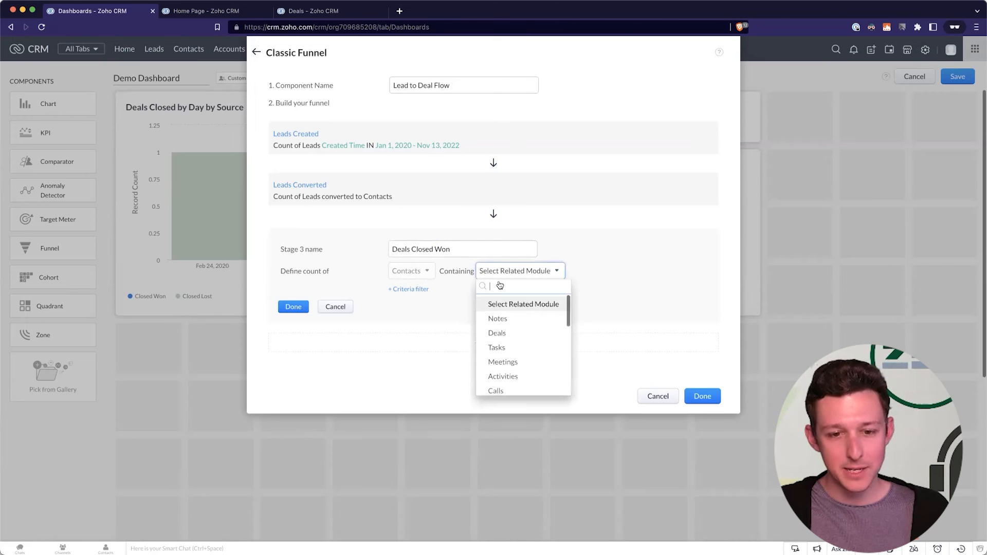
pyautogui.click(508, 339)
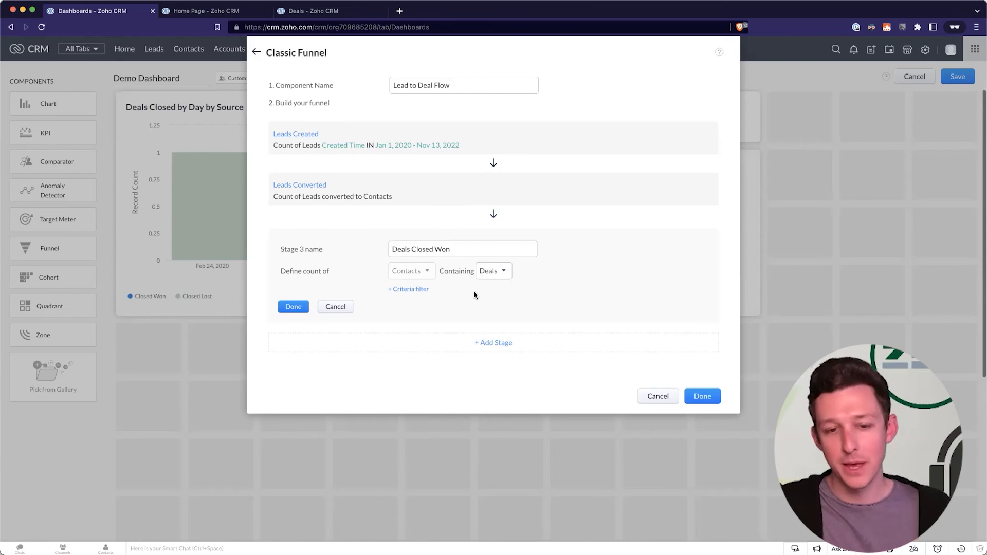
# Filter the stage on Deal Stage is Closed Won, then save it and finish the funnel.
pyautogui.click(426, 290)
pyautogui.click(334, 302)
pyautogui.write('sta')
pyautogui.click(340, 336)
pyautogui.click(410, 305)
pyautogui.click(408, 335)
pyautogui.click(410, 305)
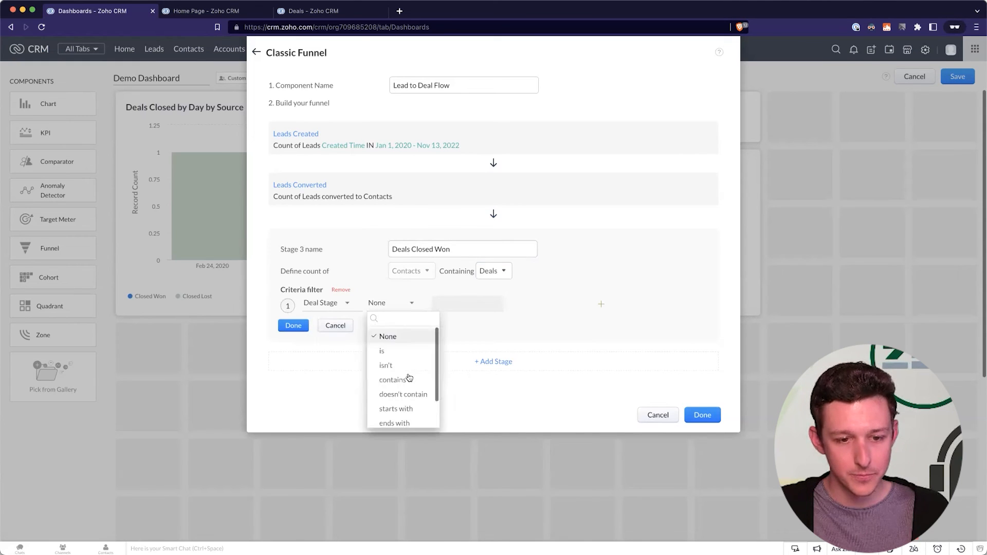
pyautogui.scroll(-1, 398, 375)
pyautogui.scroll(1, 410, 344)
pyautogui.click(410, 337)
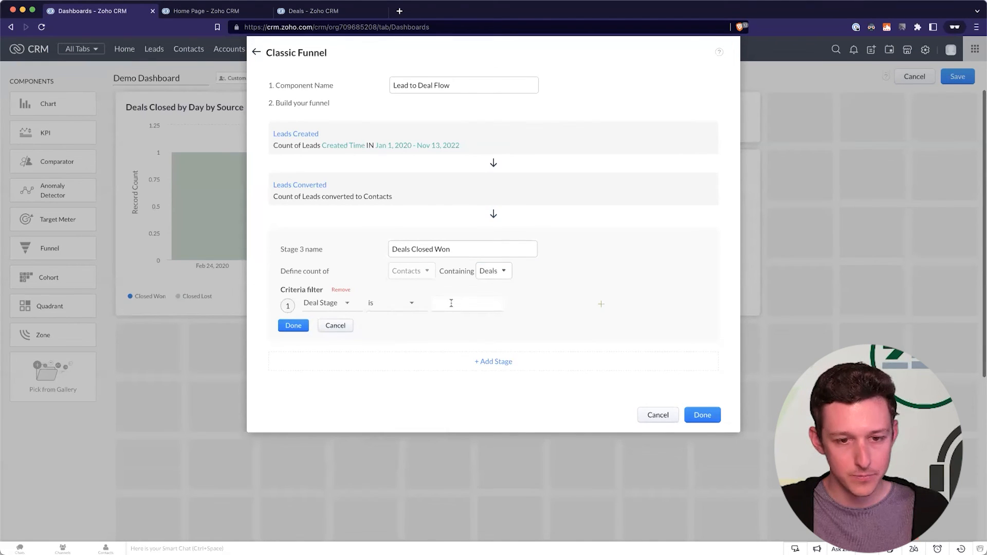
pyautogui.write('Closed Won')
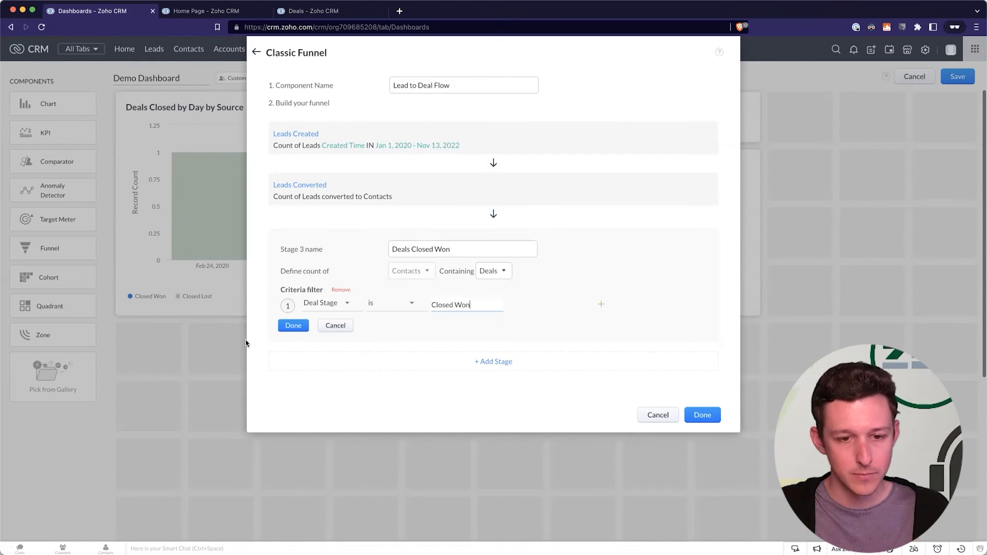
pyautogui.click(283, 329)
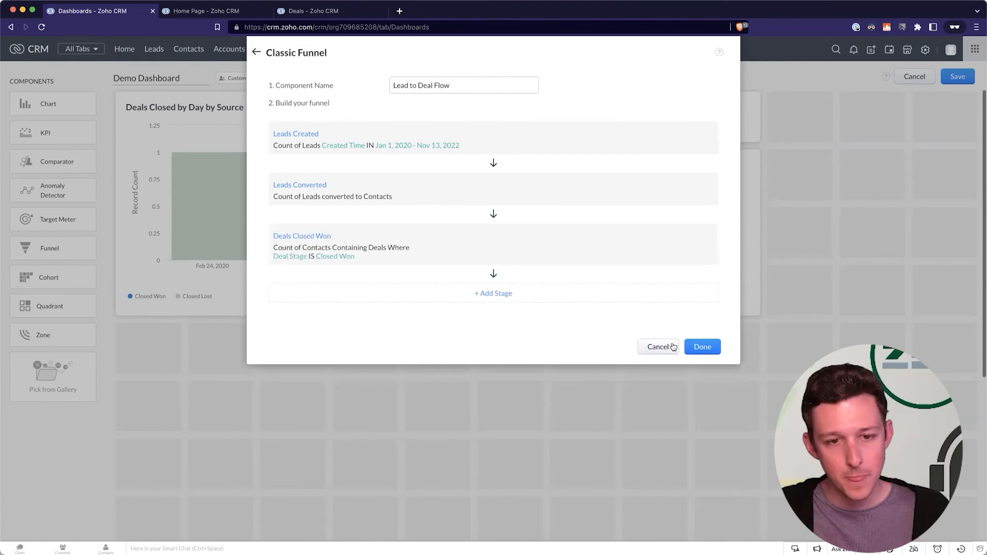
pyautogui.click(706, 347)
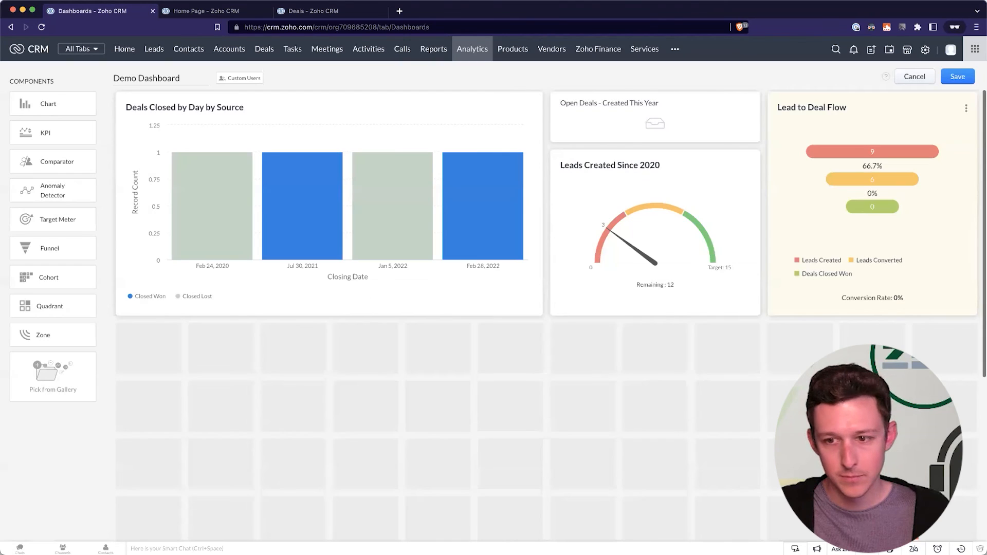
# Drag the Lead to Deal Flow funnel into the empty slot under the Deals Closed by Day by Source chart.
pyautogui.moveTo(414, 442); pyautogui.dragTo(307, 478)
pyautogui.scroll(-4, 375, 239)
pyautogui.scroll(1, 278, 308)
pyautogui.moveTo(276, 421); pyautogui.dragTo(293, 372)
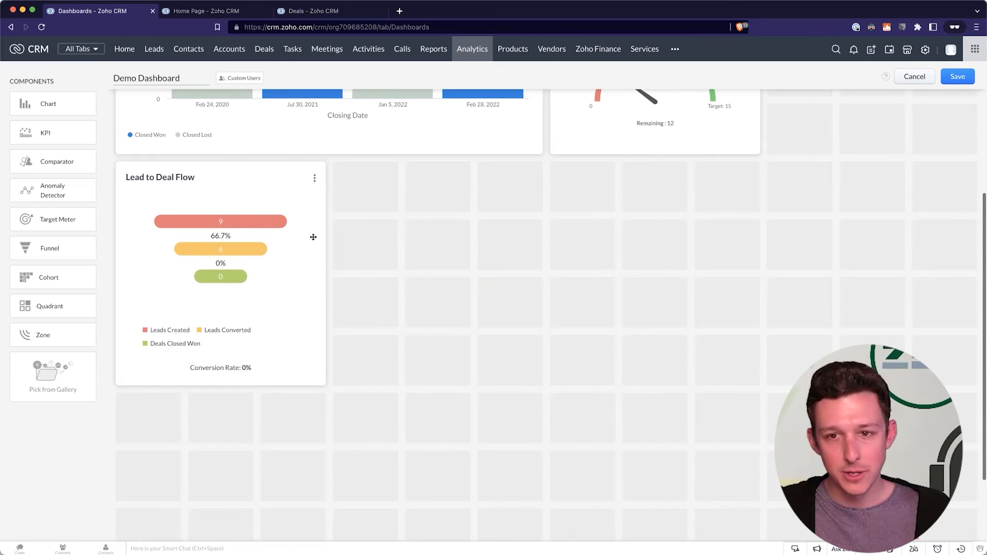
pyautogui.scroll(1, 313, 237)
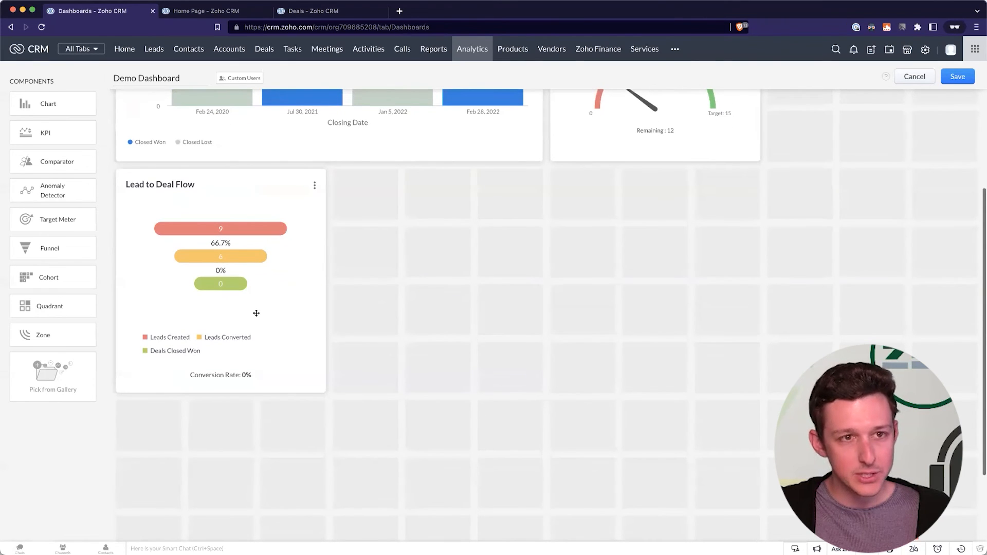
# Switch the Deals list from Open Deals to the All Deals view, showing 11 records.
pyautogui.click(317, 9)
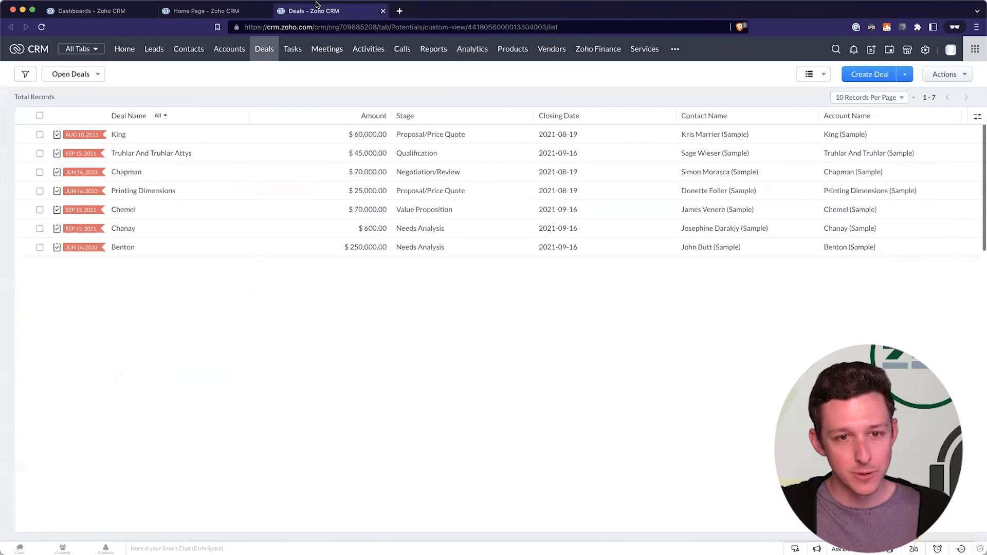
pyautogui.click(75, 74)
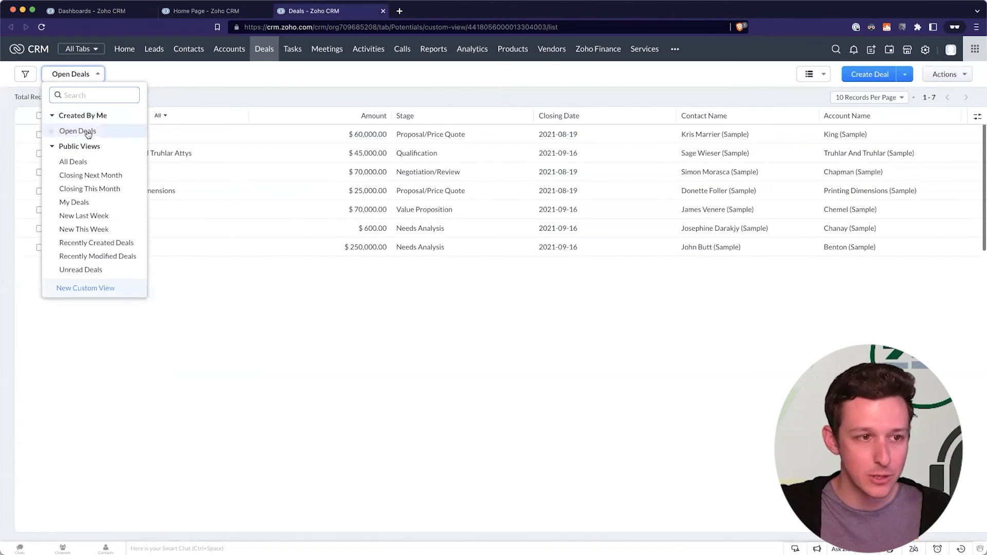
pyautogui.click(84, 161)
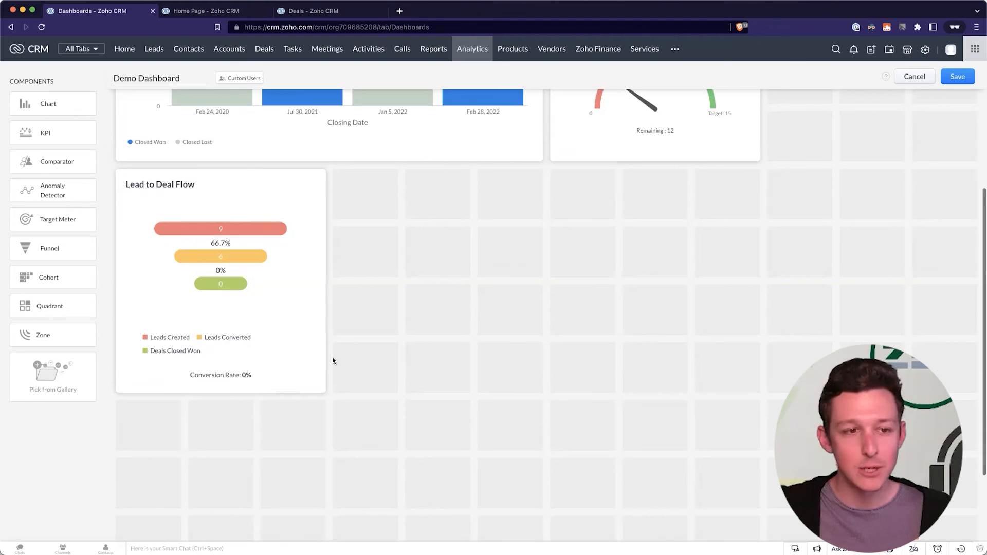
# Save the Demo Dashboard with its Lead to Deal Flow funnel and go to Home.
pyautogui.click(958, 76)
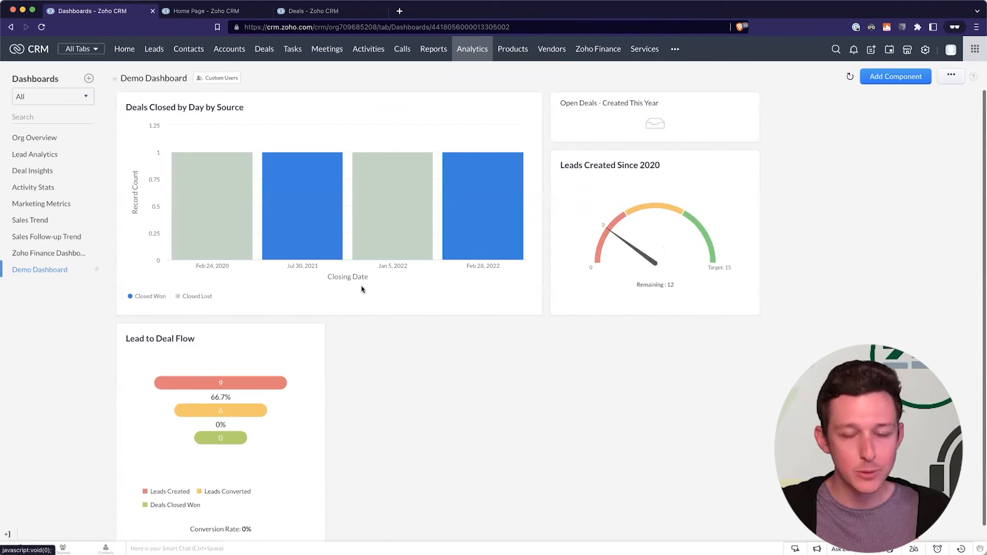
pyautogui.click(951, 75)
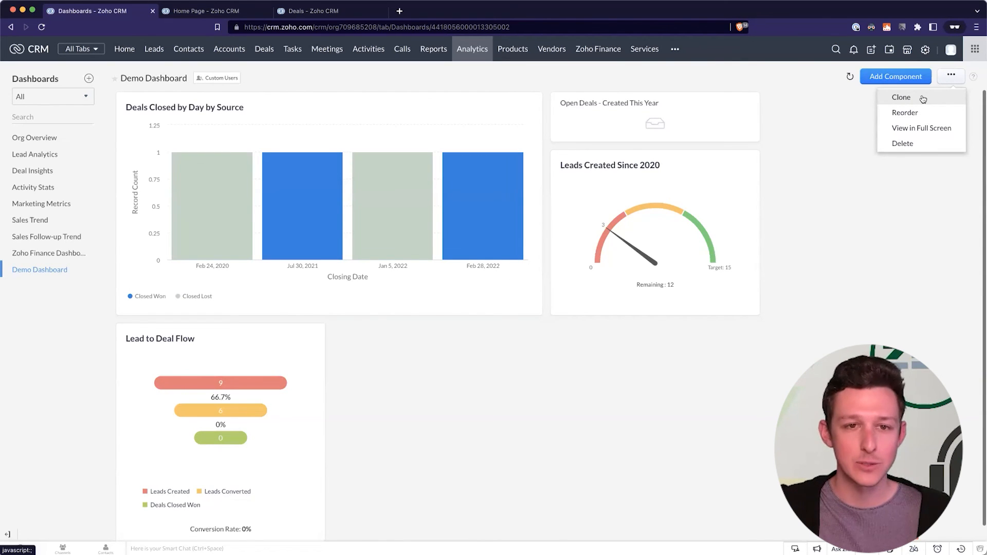
pyautogui.click(120, 52)
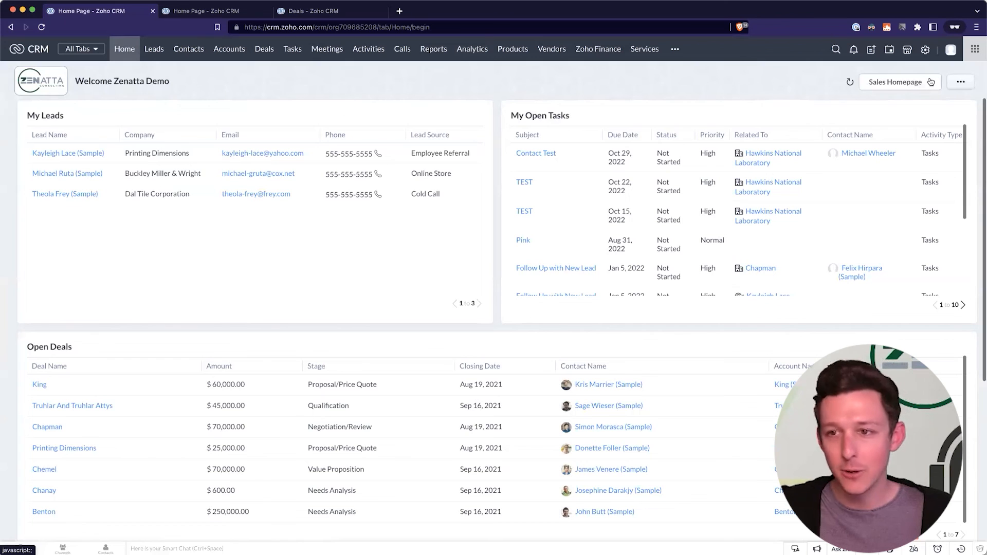
# Open the Sales Homepage layout in Customize Home page for editing.
pyautogui.click(931, 82)
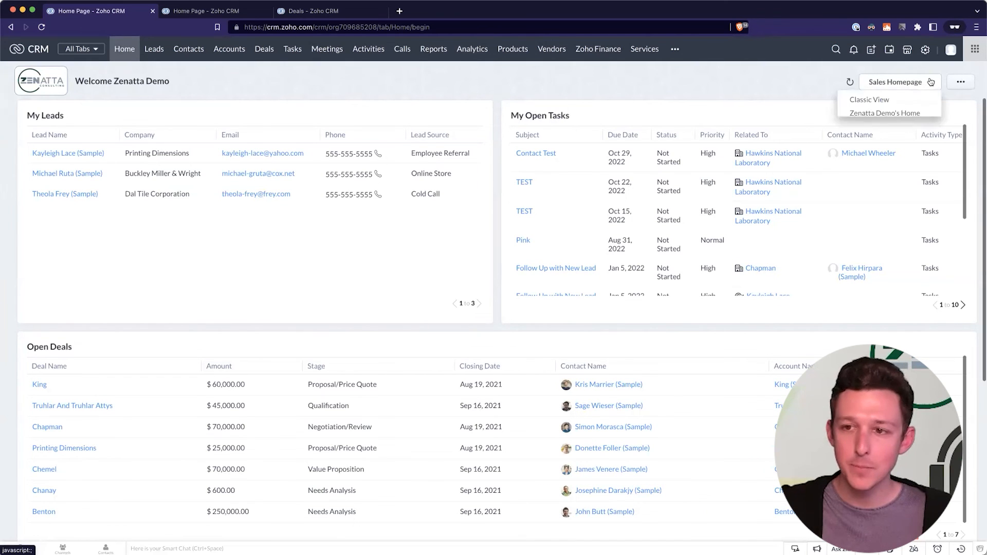
pyautogui.click(873, 157)
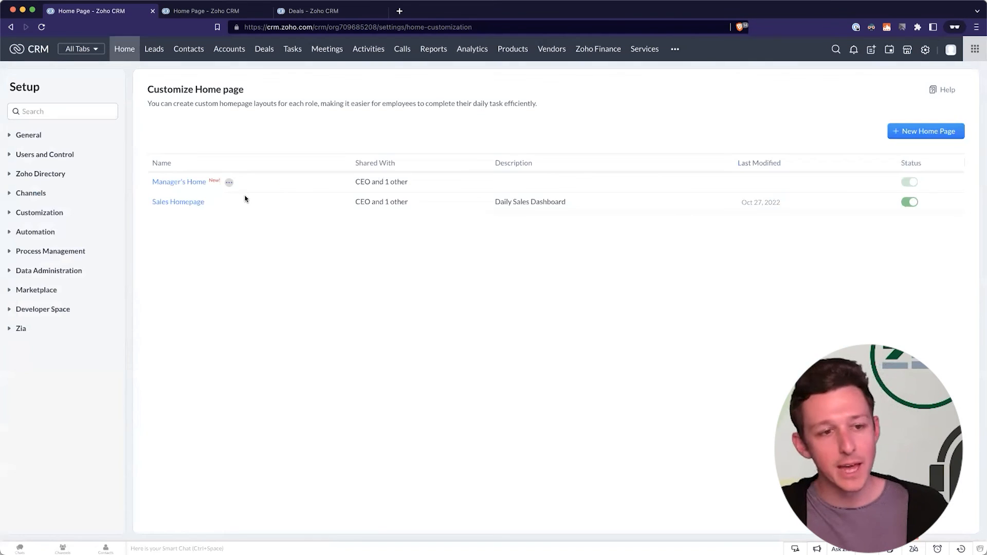
pyautogui.click(212, 203)
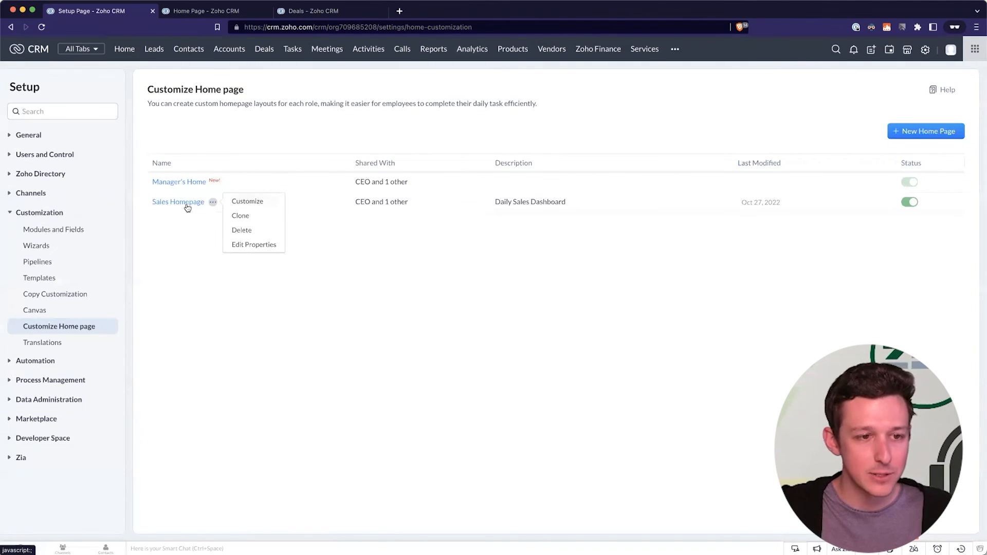
pyautogui.click(253, 205)
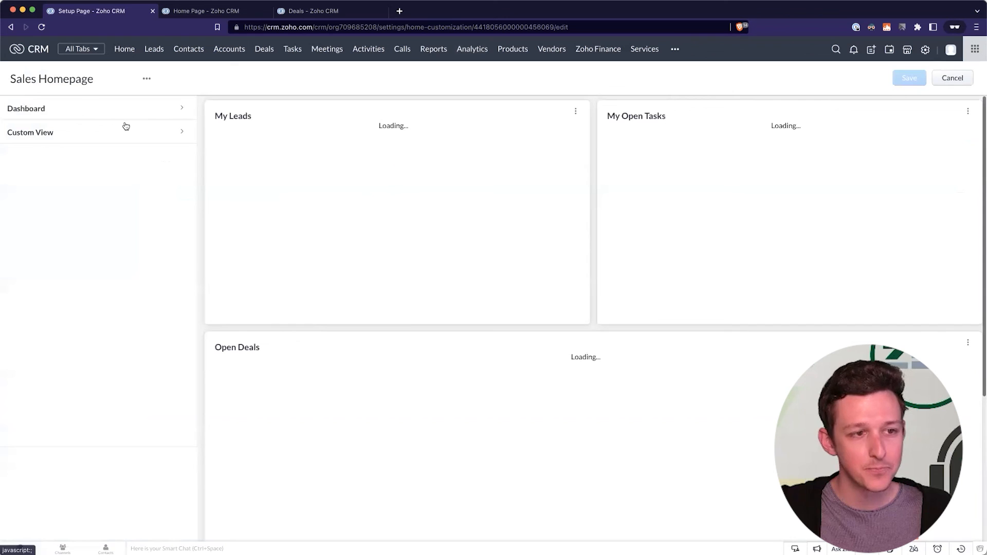
# Add the Demo Dashboard's Lead to Deal Flow component and place it beside My Leads.
pyautogui.click(81, 109)
pyautogui.click(77, 129)
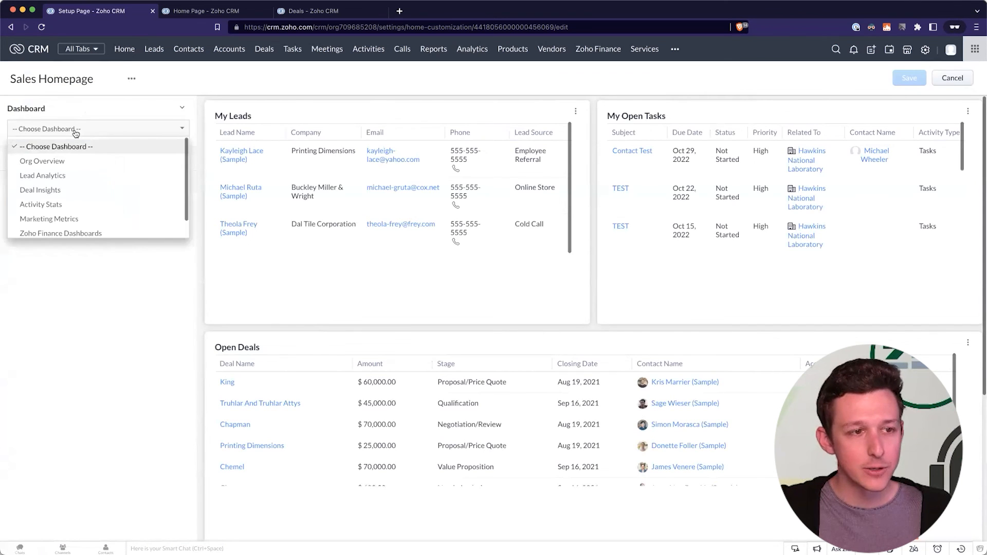
pyautogui.scroll(-1, 58, 226)
pyautogui.click(58, 229)
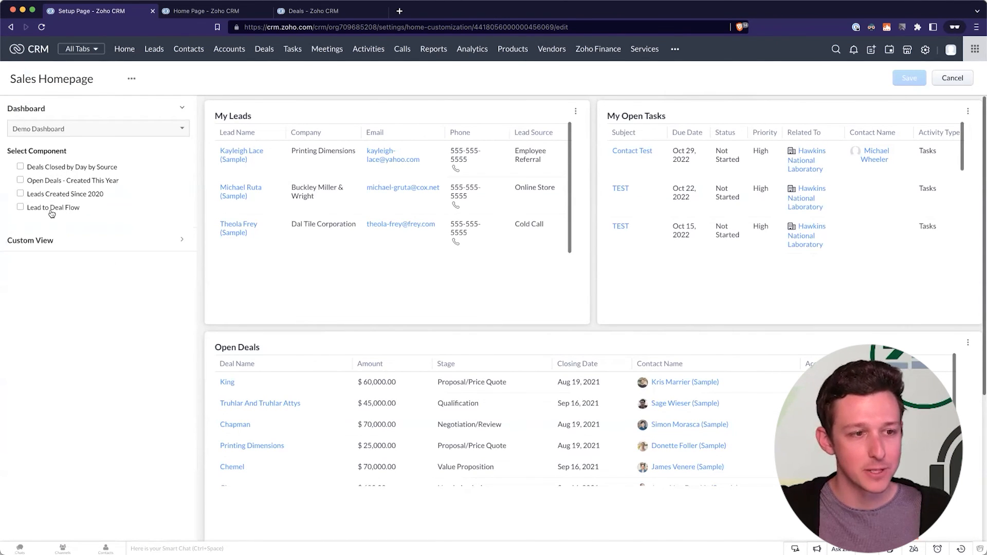
pyautogui.click(54, 212)
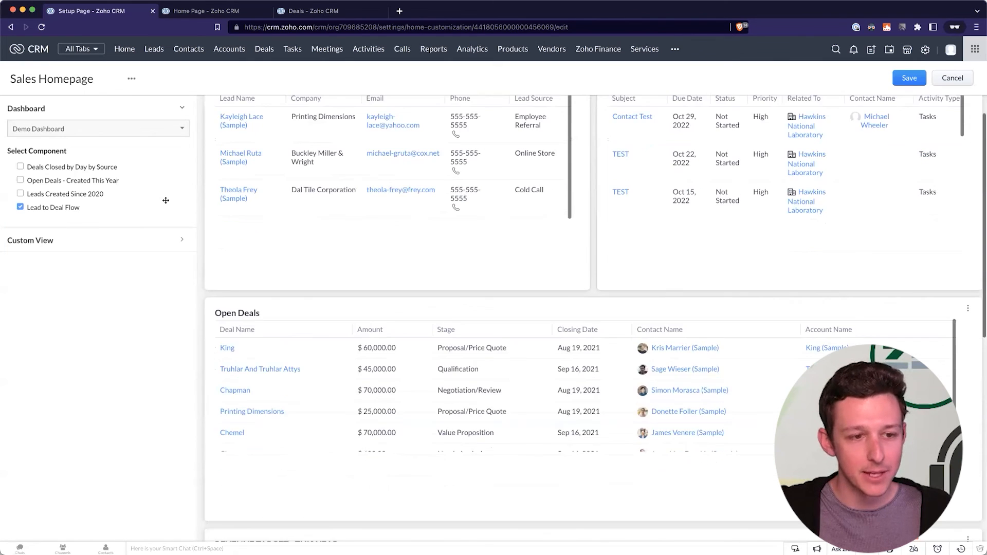
pyautogui.moveTo(519, 450); pyautogui.dragTo(597, 243)
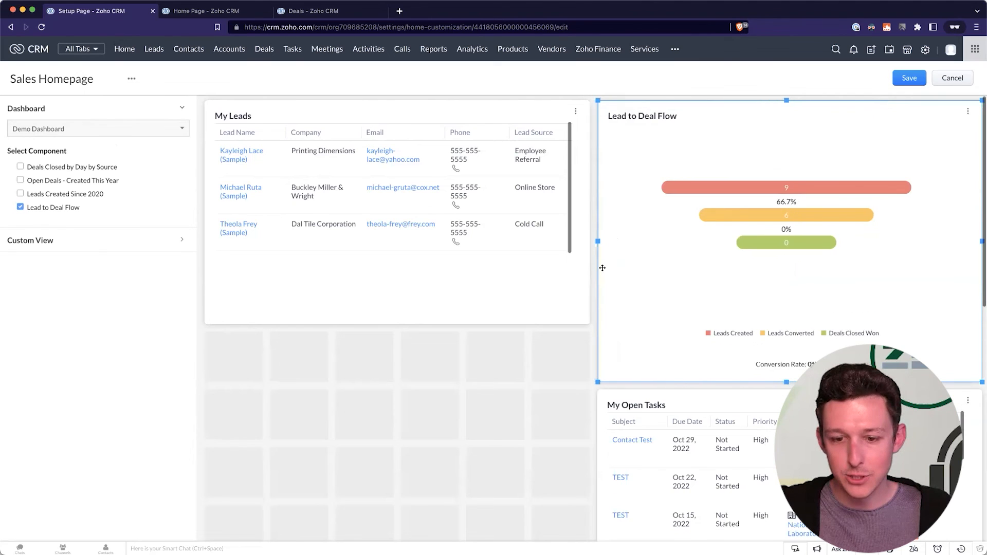
# Widen My Open Tasks to span the full row and save the homepage layout.
pyautogui.scroll(-4, 797, 278)
pyautogui.scroll(2, 797, 278)
pyautogui.moveTo(787, 294); pyautogui.dragTo(786, 228)
pyautogui.scroll(2, 687, 417)
pyautogui.click(688, 417)
pyautogui.scroll(-1, 687, 416)
pyautogui.moveTo(596, 383); pyautogui.dragTo(309, 382)
pyautogui.click(614, 383)
pyautogui.moveTo(596, 383); pyautogui.dragTo(226, 390)
pyautogui.click(909, 77)
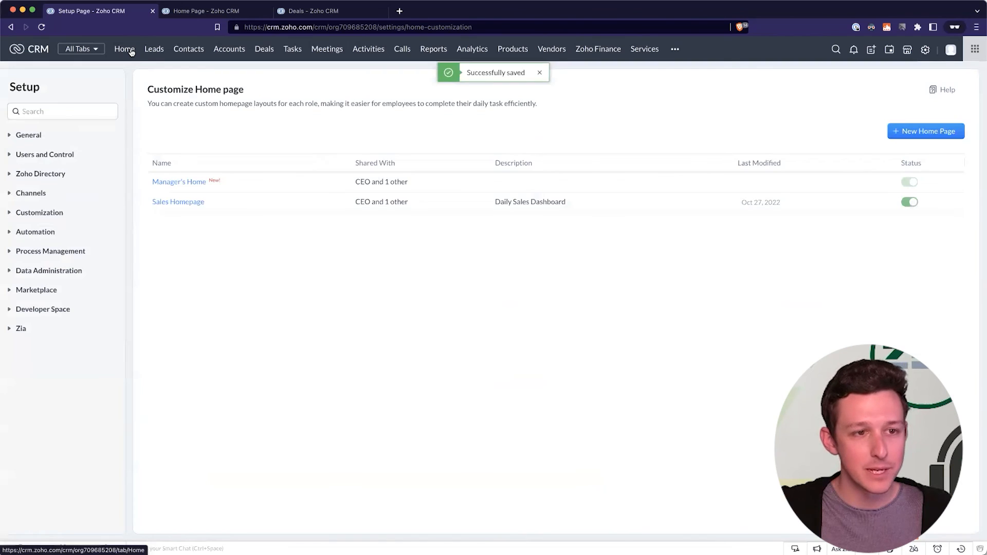
# View the Home page with the new funnel, then close the extra Home Page and Deals browser tabs.
pyautogui.click(130, 50)
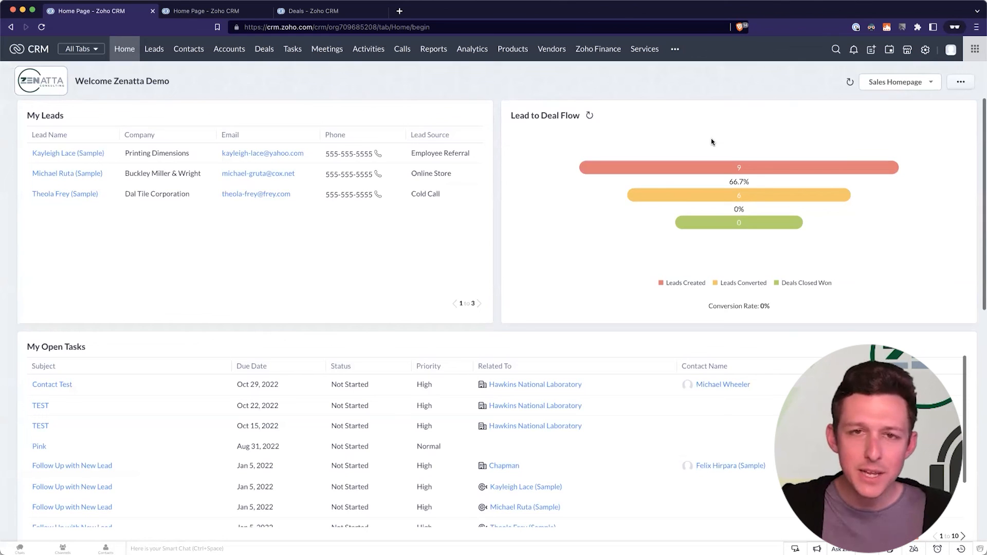
pyautogui.click(258, 13)
pyautogui.click(299, 9)
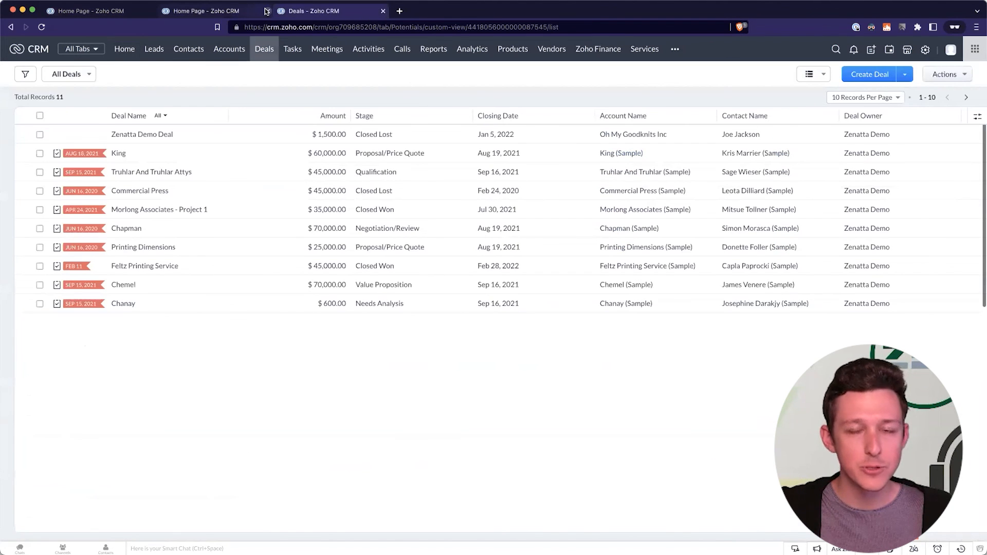
pyautogui.click(267, 11)
pyautogui.click(267, 10)
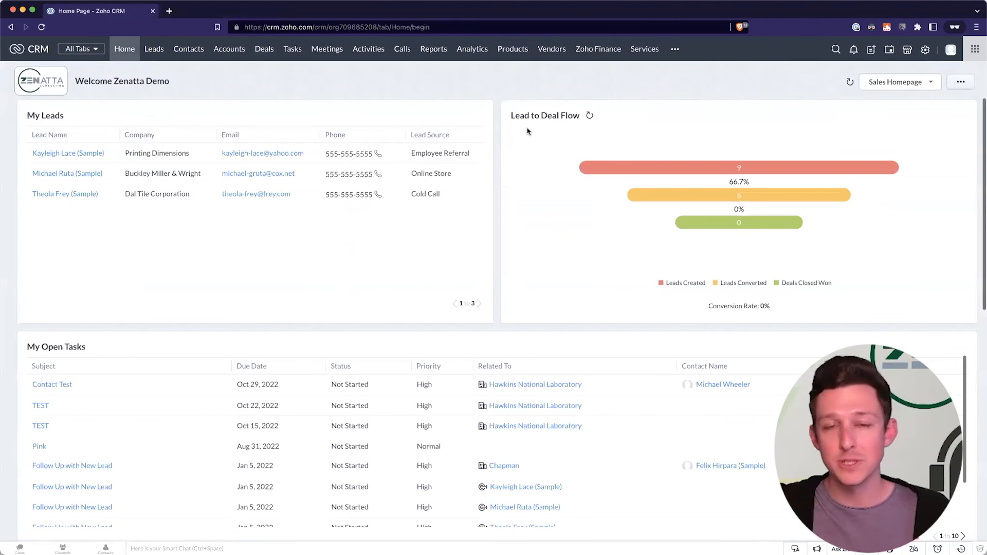